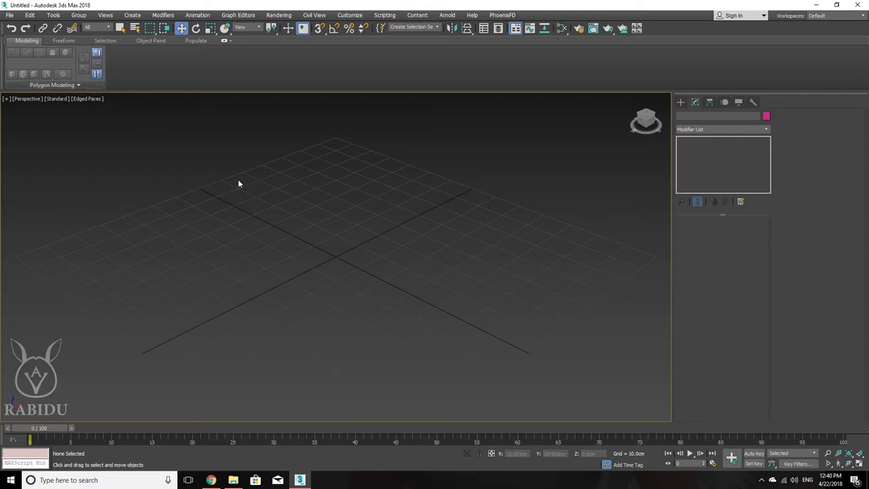
Draw a Box primitive's base and height in the Perspective viewport
{"action": "left_click", "coordinate": [680, 102]}
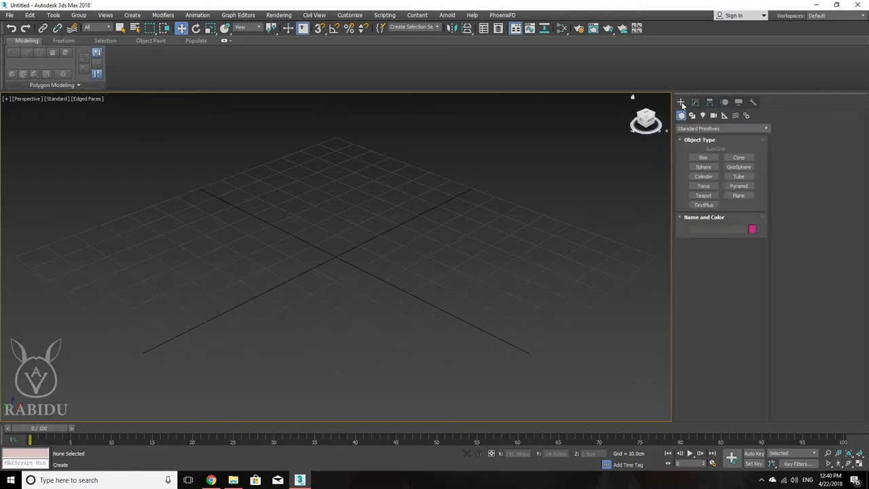
{"action": "left_click", "coordinate": [703, 158]}
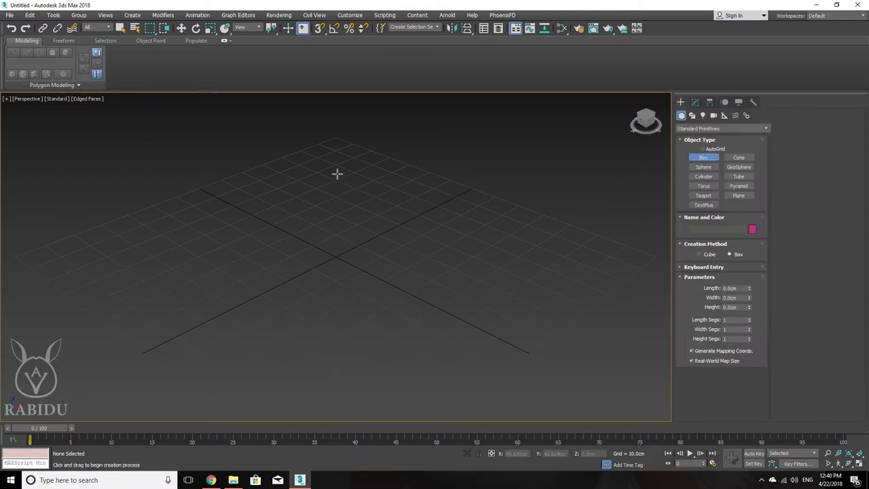
{"action": "left_click_drag", "start_coordinate": [332, 170], "coordinate": [339, 391]}
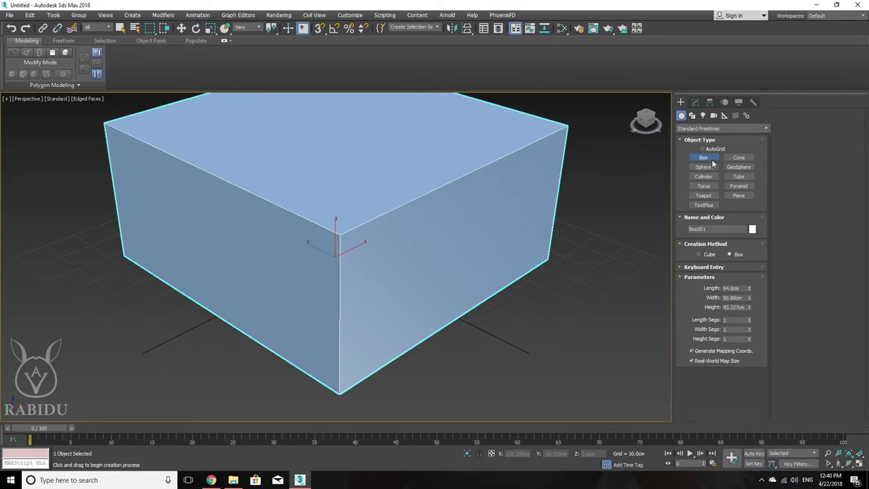
Trim the box length to 93.06cm, leaving it 93.06 × 99.06 × 46.685cm
{"action": "mouse_move", "coordinate": [439, 182]}
{"action": "middle_mouse_down"}
{"action": "mouse_move", "coordinate": [433, 214]}
{"action": "mouse_move", "coordinate": [413, 234]}
{"action": "middle_mouse_up"}
{"action": "scroll", "coordinate": [433, 214], "scroll_direction": "down", "scroll_amount": 3}
{"action": "scroll", "coordinate": [433, 214], "scroll_direction": "up", "scroll_amount": 2}
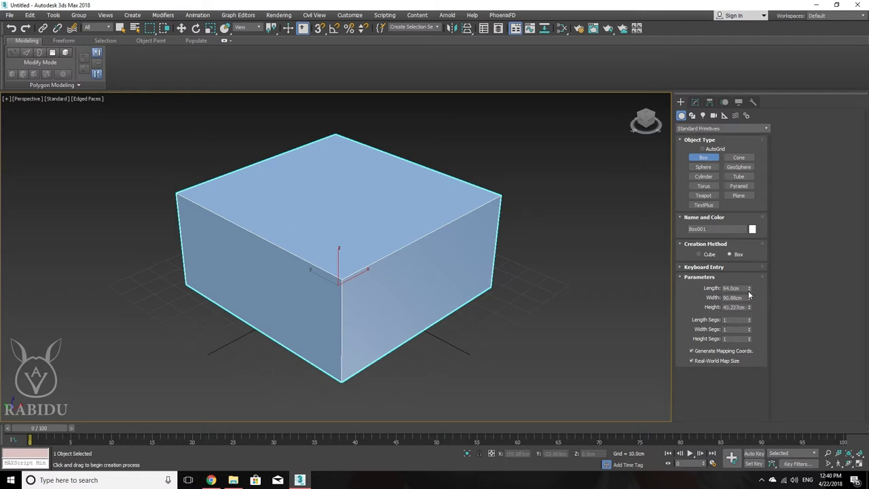
{"action": "left_click_drag", "start_coordinate": [748, 288], "coordinate": [754, 306]}
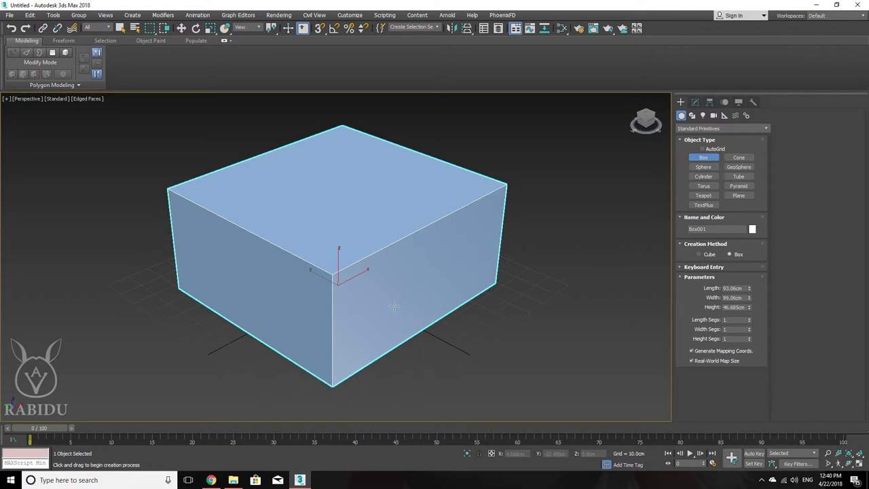
{"action": "mouse_move", "coordinate": [408, 301]}
{"action": "middle_mouse_down"}
{"action": "mouse_move", "coordinate": [389, 299]}
{"action": "mouse_move", "coordinate": [409, 305]}
{"action": "mouse_move", "coordinate": [397, 304]}
{"action": "middle_mouse_up"}
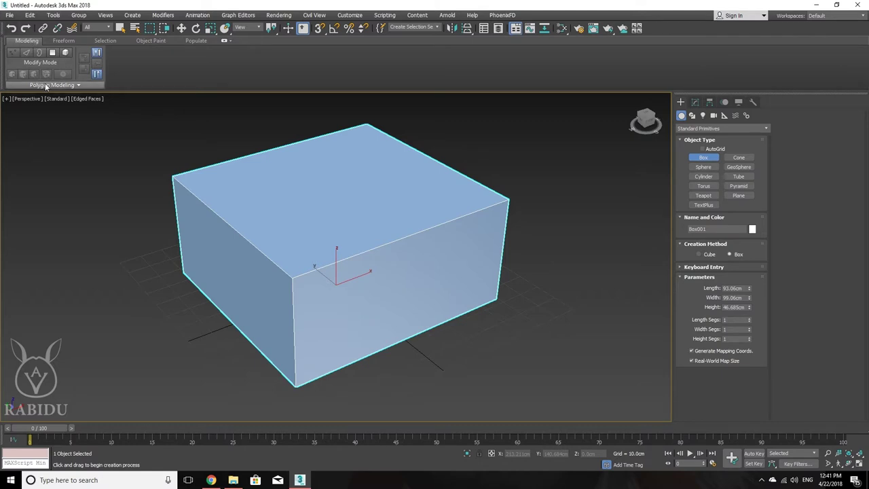
Convert Box001 to Editable Poly using the Polygon Modeling ribbon's Convert to Poly
{"action": "left_click", "coordinate": [78, 87]}
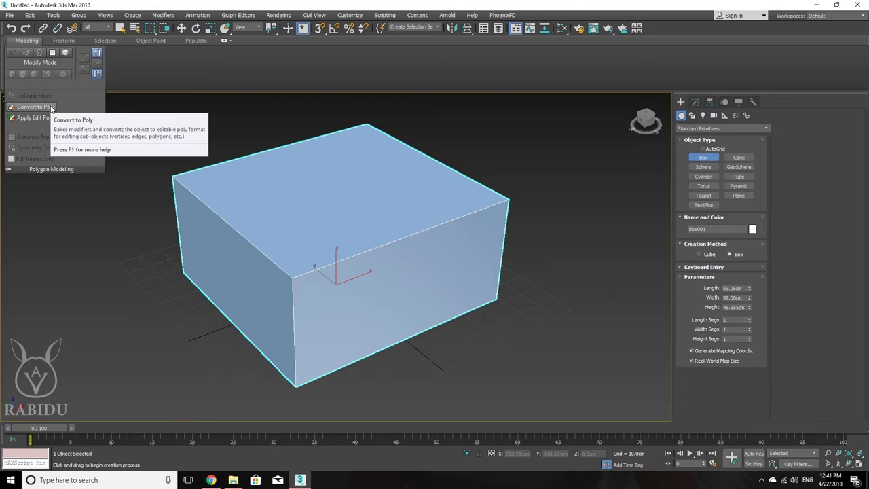
{"action": "left_click", "coordinate": [50, 107]}
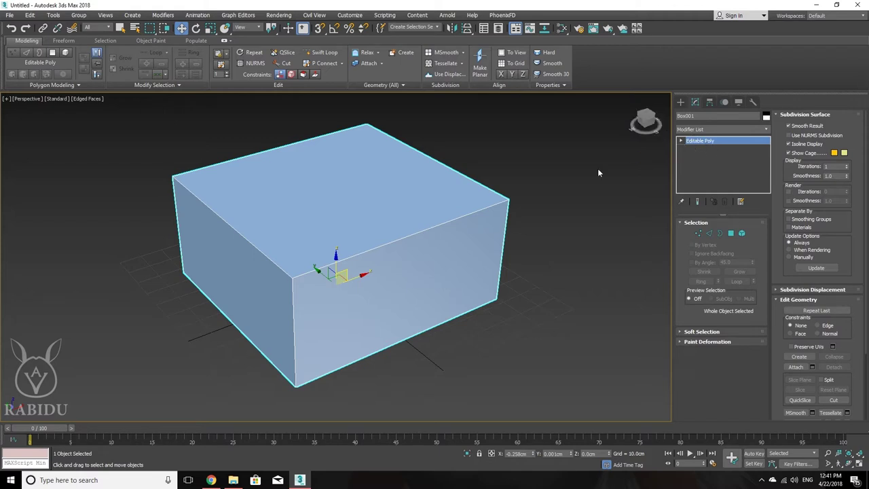
{"action": "middle_click_drag", "start_coordinate": [492, 228], "coordinate": [495, 228]}
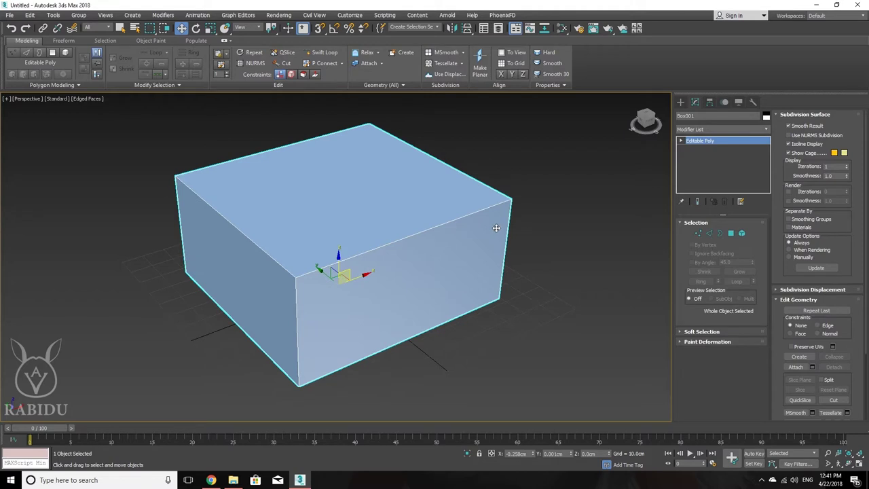
Undo the conversion, reconvert via right-click Convert to Editable Poly, then undo back to a Box
{"action": "key", "text": "ctrl+z"}
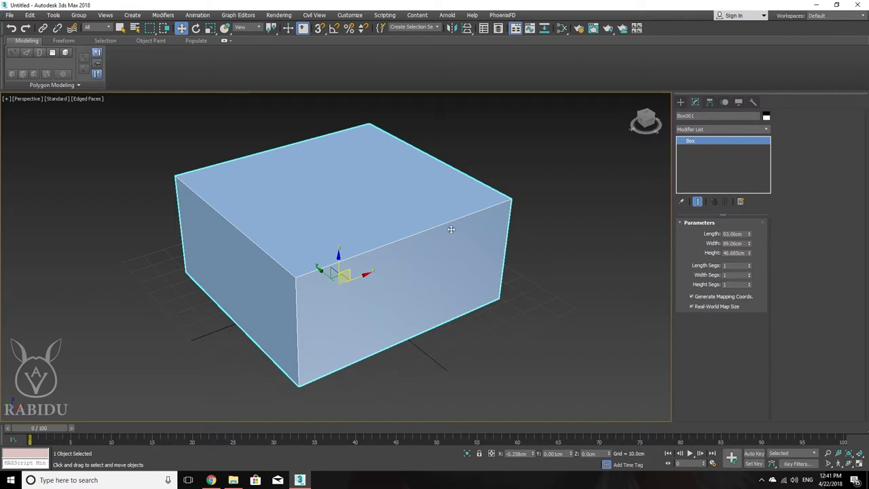
{"action": "right_click", "coordinate": [453, 229]}
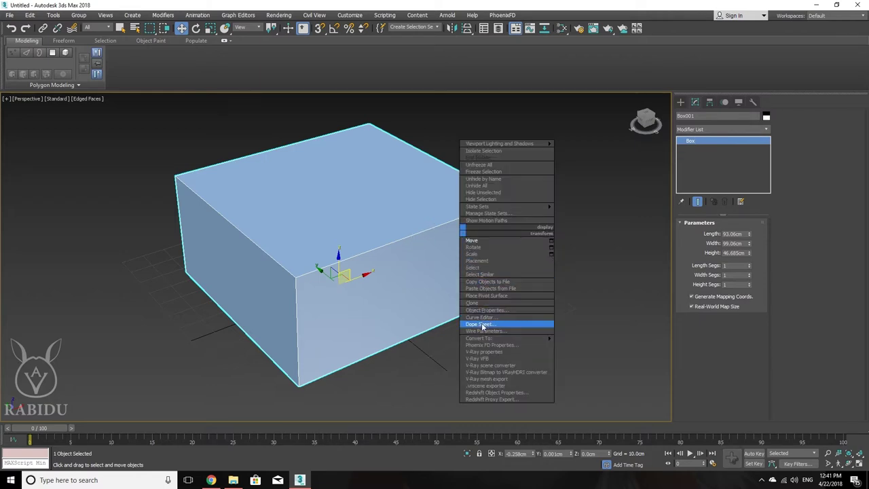
{"action": "mouse_move", "coordinate": [506, 338]}
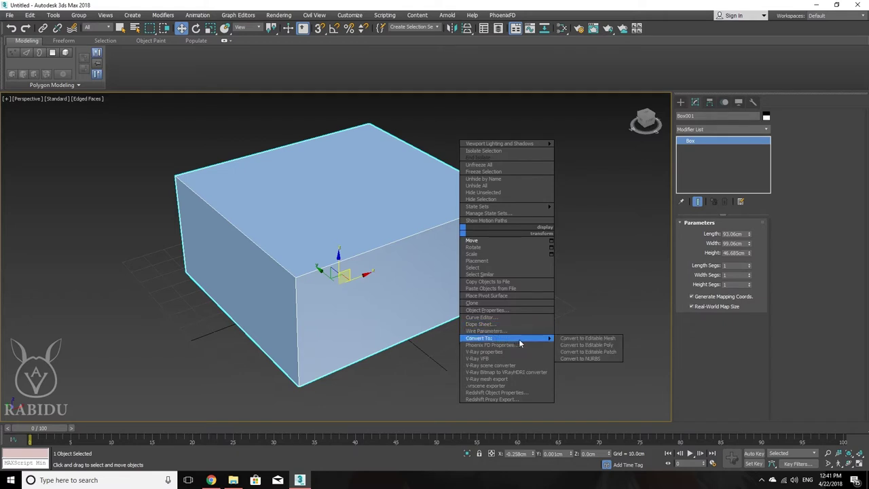
{"action": "left_click", "coordinate": [589, 346]}
{"action": "left_click", "coordinate": [606, 347]}
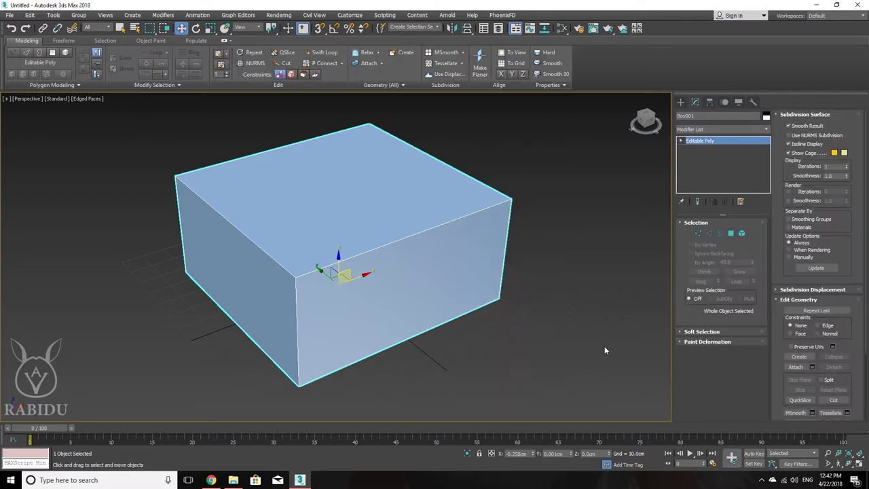
{"action": "left_click_drag", "start_coordinate": [401, 228], "coordinate": [403, 236]}
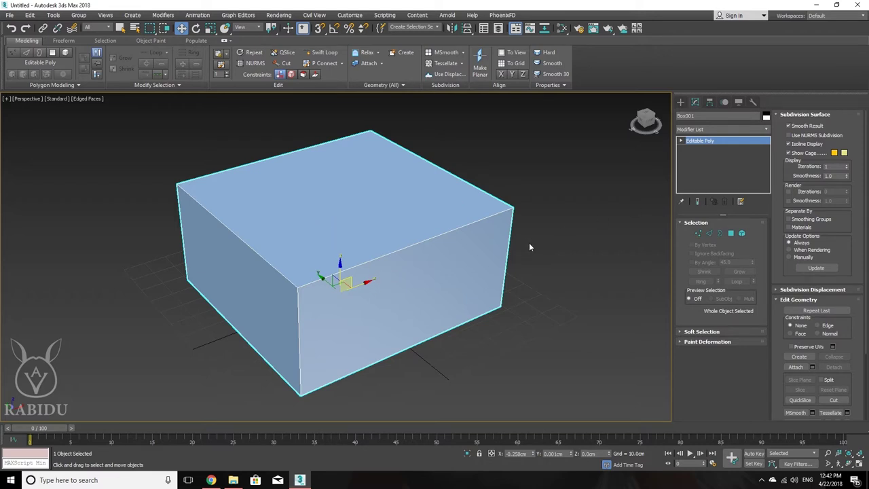
{"action": "key", "text": "ctrl+z"}
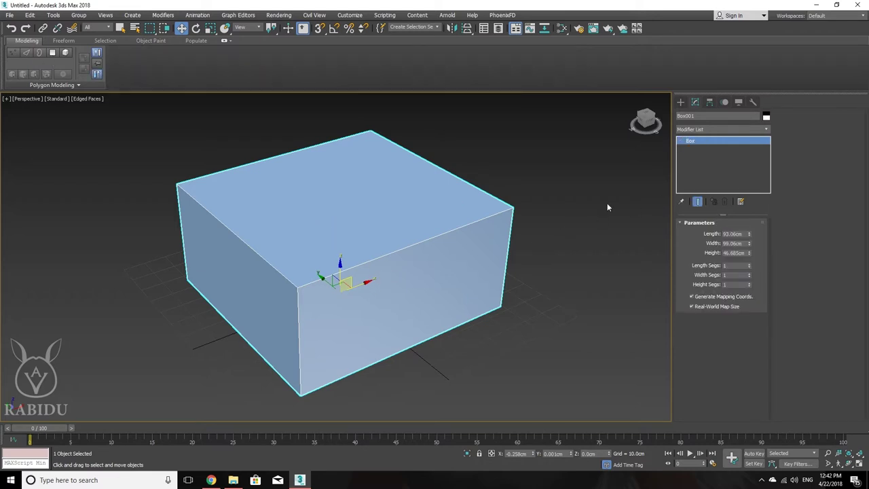
Add an Edit Poly modifier to Box001 from the Modifier List
{"action": "left_click", "coordinate": [767, 129]}
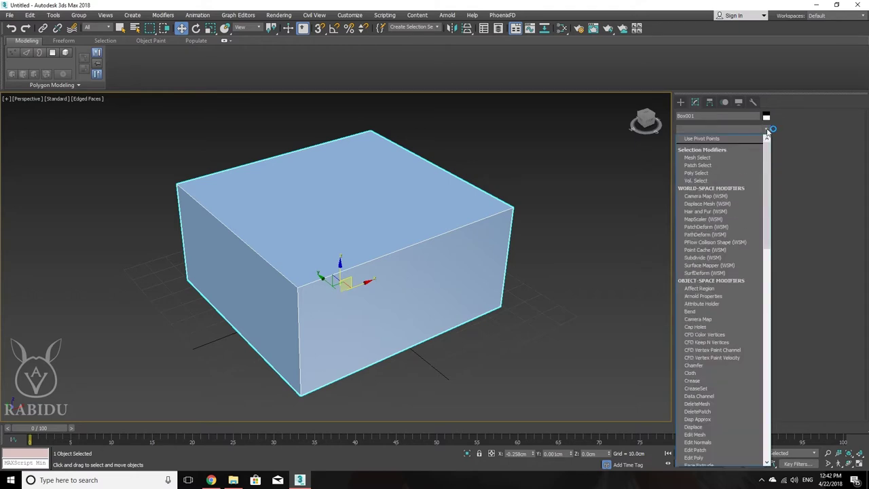
{"action": "left_click", "coordinate": [735, 127]}
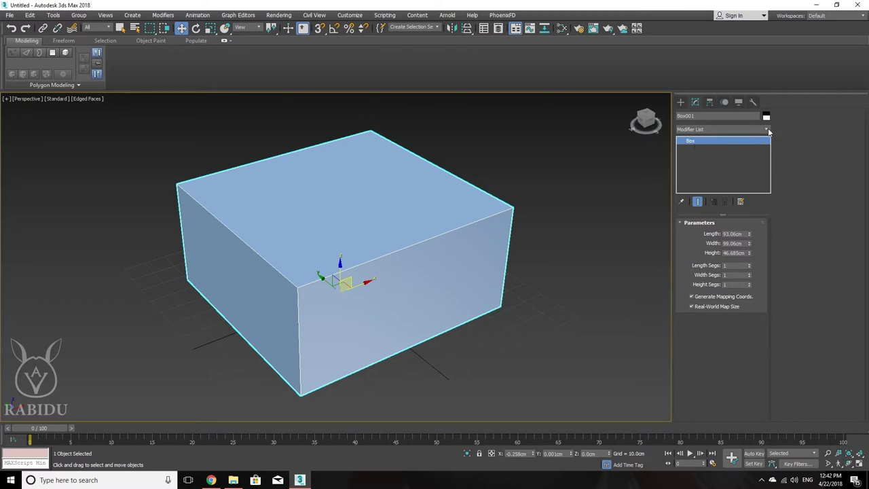
{"action": "left_click", "coordinate": [767, 130]}
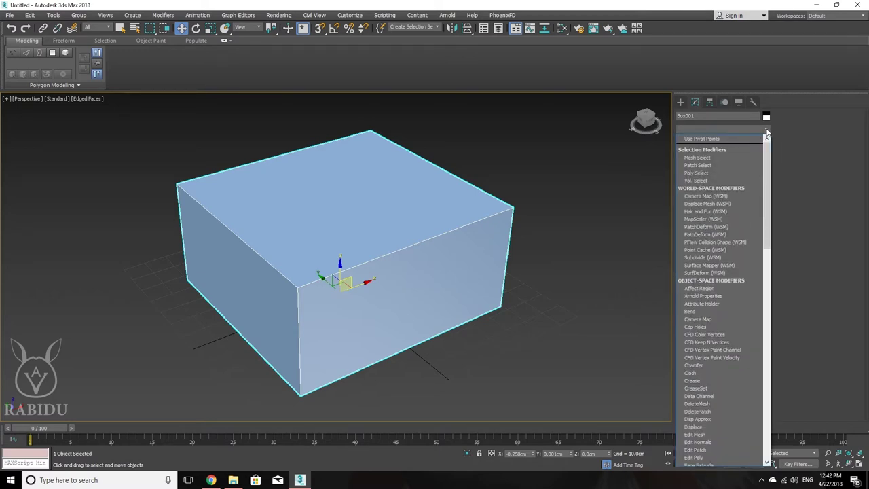
{"action": "left_click", "coordinate": [706, 450]}
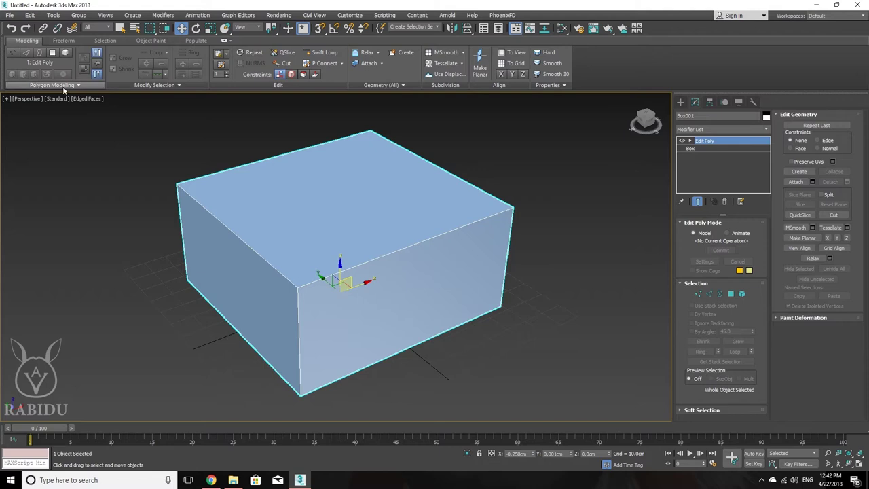
Collapse the Edit Poly modifier with right-click Convert to Editable Poly
{"action": "middle_click_drag", "start_coordinate": [456, 236], "coordinate": [468, 233]}
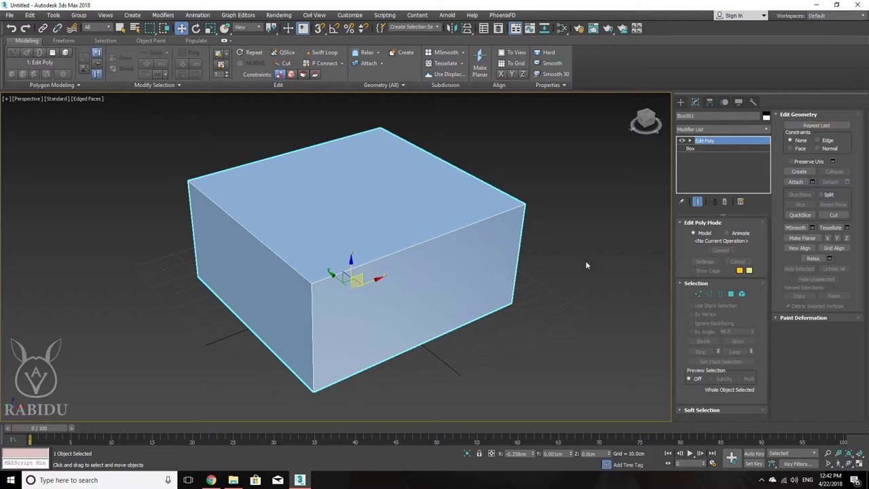
{"action": "right_click", "coordinate": [405, 232]}
{"action": "mouse_move", "coordinate": [434, 337]}
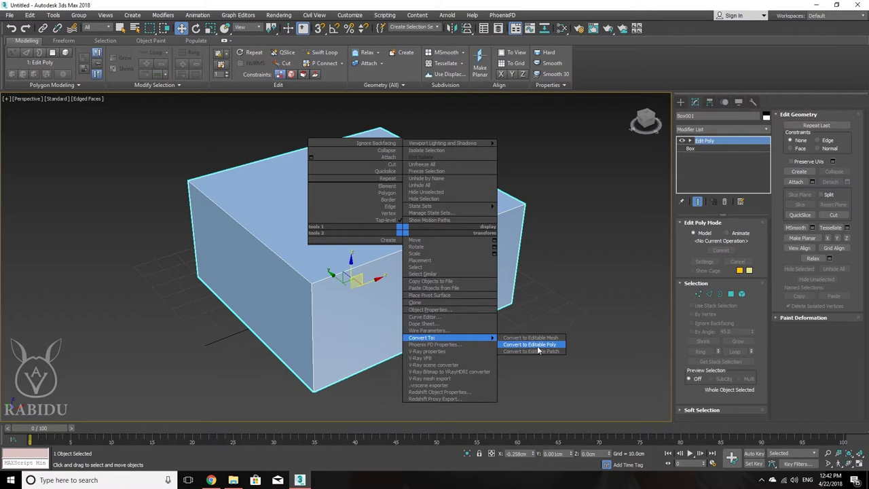
{"action": "left_click", "coordinate": [538, 346]}
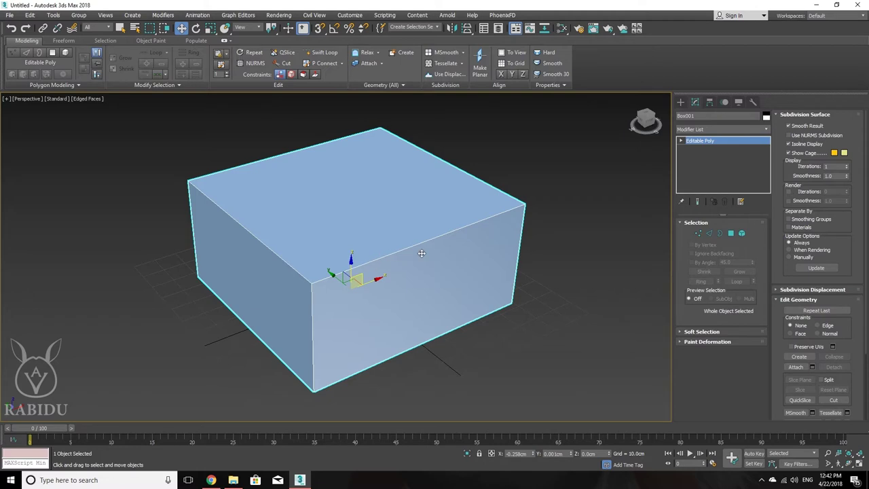
In Vertex mode, select the box's corner vertices one at a time
{"action": "mouse_move", "coordinate": [422, 253]}
{"action": "middle_mouse_down"}
{"action": "mouse_move", "coordinate": [416, 262]}
{"action": "mouse_move", "coordinate": [426, 256]}
{"action": "mouse_move", "coordinate": [418, 253]}
{"action": "middle_mouse_up"}
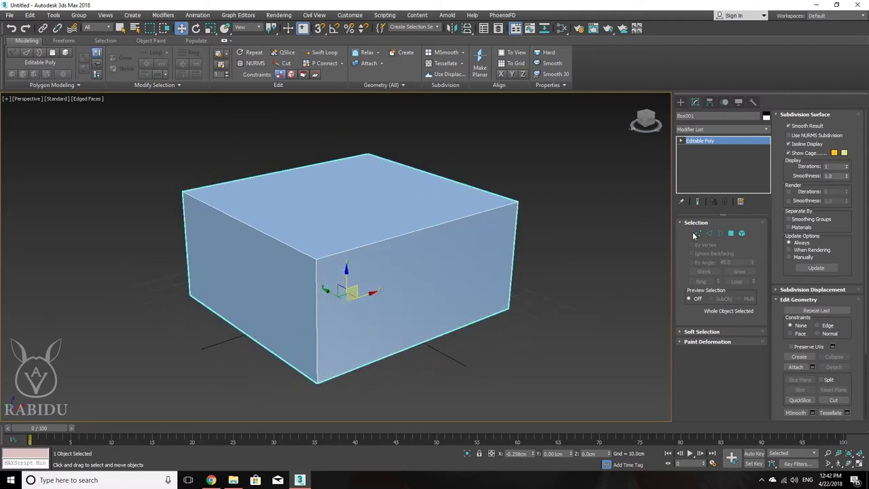
{"action": "left_click", "coordinate": [700, 236]}
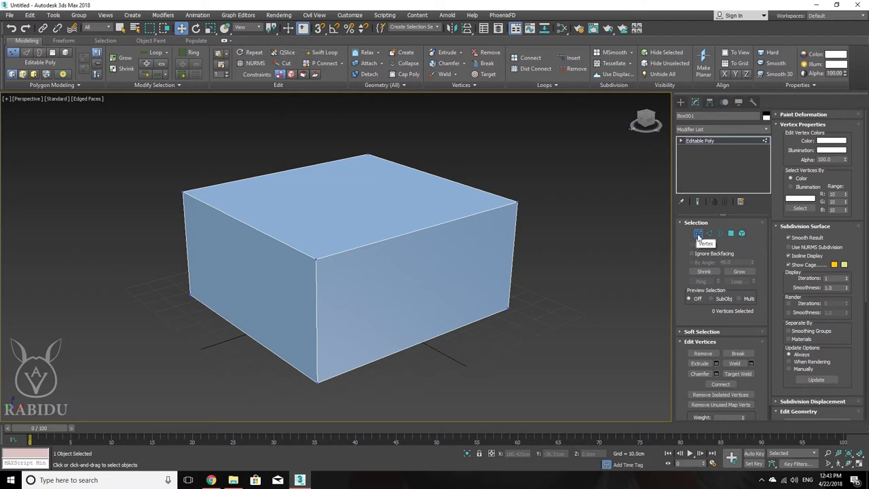
{"action": "left_click_drag", "start_coordinate": [560, 185], "coordinate": [506, 212]}
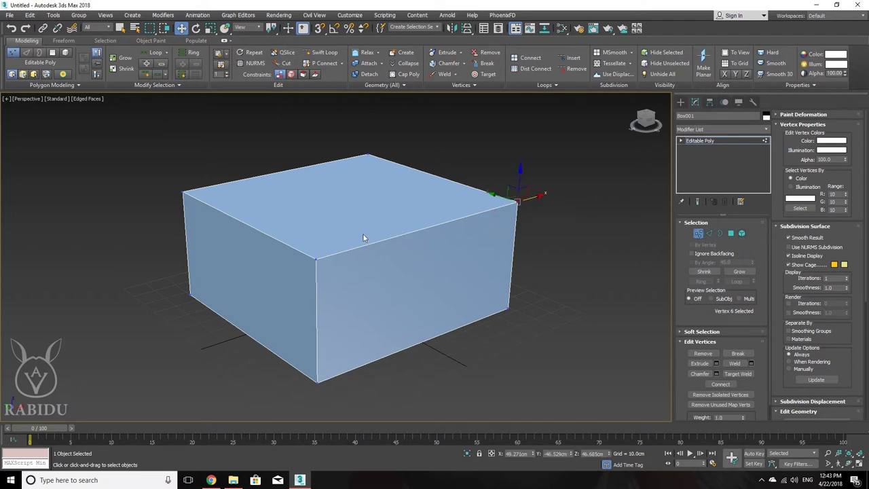
{"action": "left_click_drag", "start_coordinate": [363, 237], "coordinate": [289, 281]}
{"action": "left_click_drag", "start_coordinate": [501, 323], "coordinate": [501, 325]}
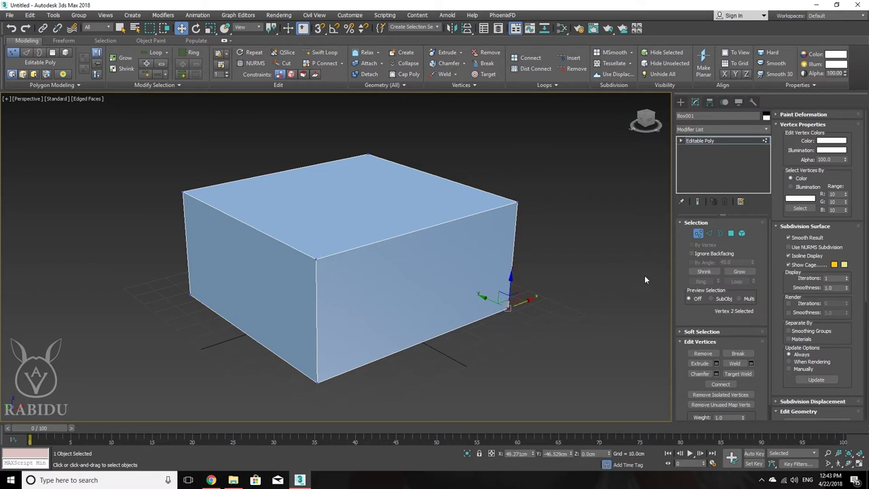
In Edge mode, pick single edges, marquee all twelve, then clear the selection
{"action": "left_click", "coordinate": [709, 234]}
{"action": "left_click_drag", "start_coordinate": [529, 281], "coordinate": [478, 335]}
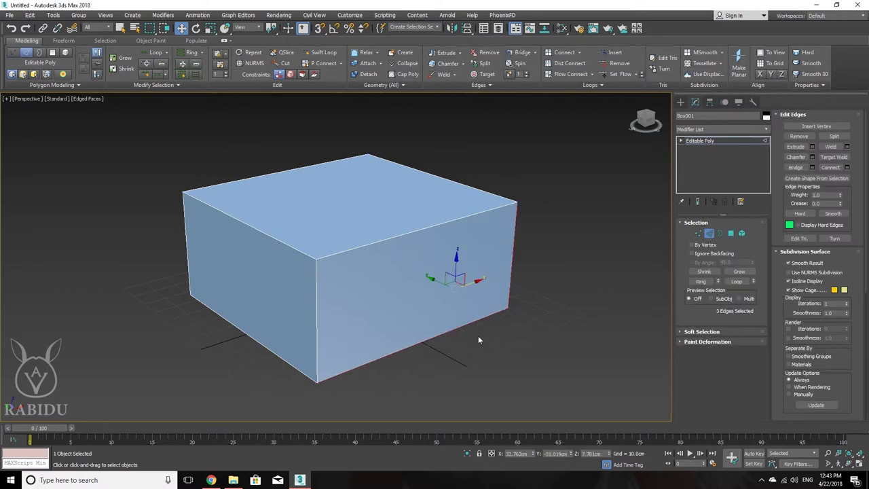
{"action": "left_click", "coordinate": [505, 266]}
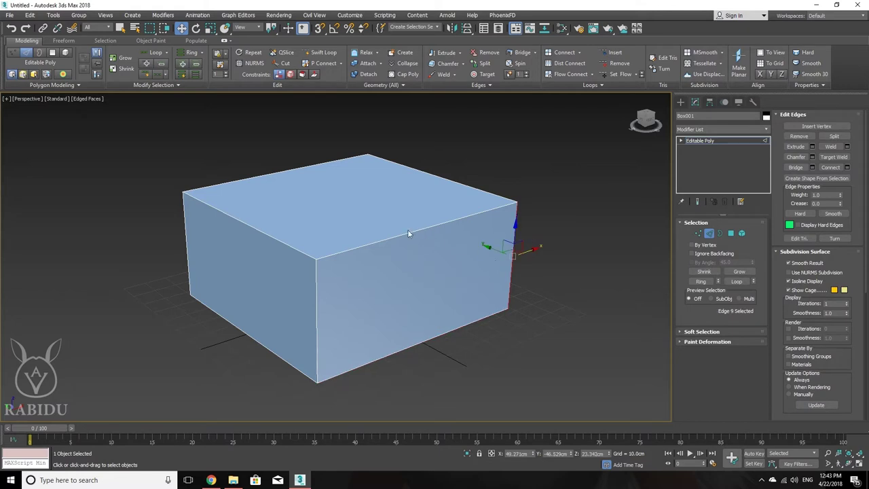
{"action": "left_click", "coordinate": [408, 233]}
{"action": "left_click", "coordinate": [314, 290]}
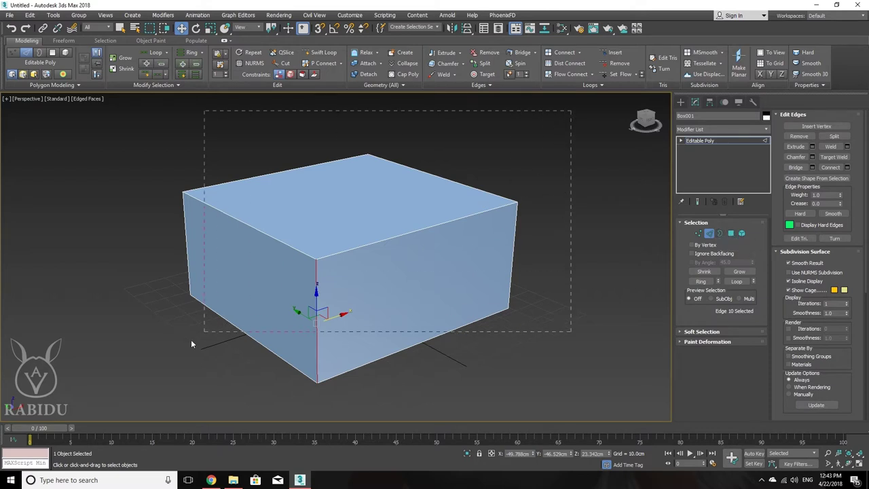
{"action": "left_click_drag", "start_coordinate": [571, 110], "coordinate": [191, 343]}
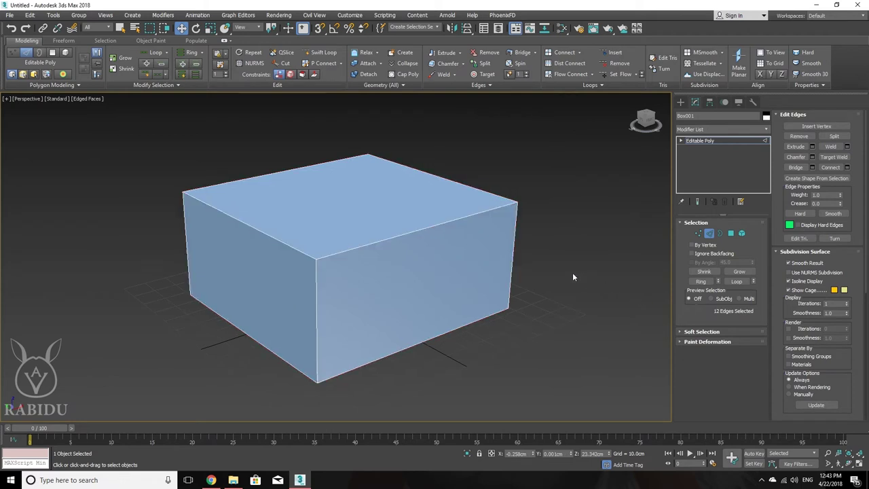
{"action": "left_click_drag", "start_coordinate": [573, 277], "coordinate": [87, 412]}
{"action": "left_click", "coordinate": [582, 315]}
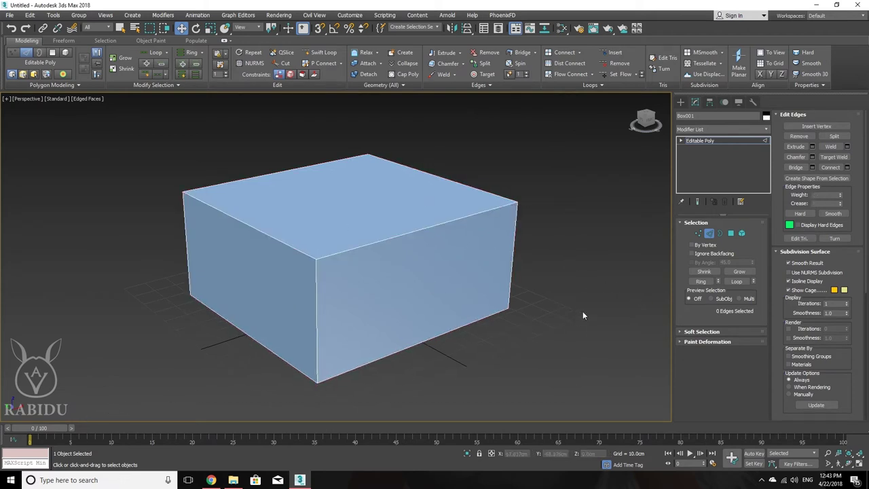
In Polygon mode, select the top, right, bottom and front faces one at a time
{"action": "left_click", "coordinate": [731, 234]}
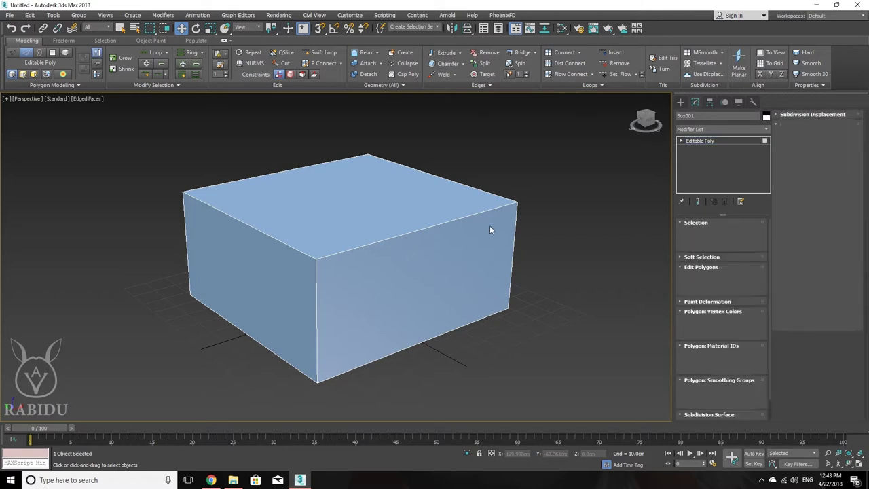
{"action": "left_click", "coordinate": [355, 200]}
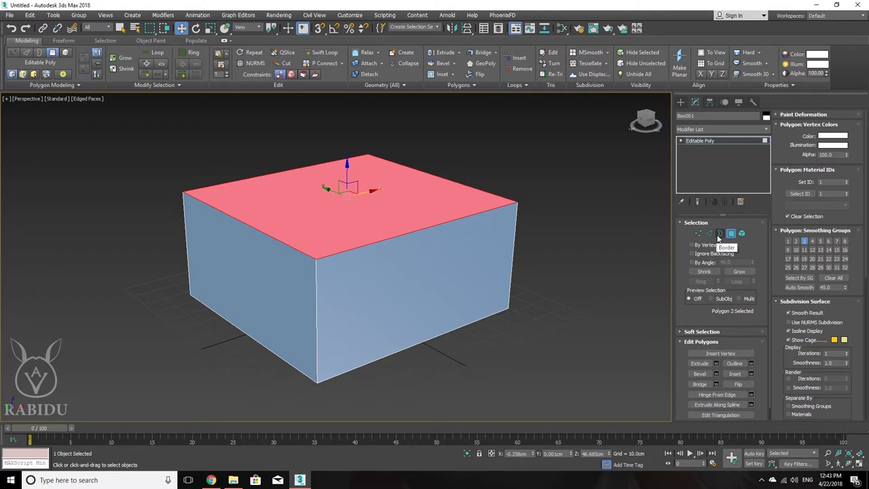
{"action": "left_click", "coordinate": [400, 274]}
{"action": "mouse_move", "coordinate": [272, 277]}
{"action": "middle_mouse_down", "text": "alt"}
{"action": "mouse_move", "coordinate": [288, 301]}
{"action": "mouse_move", "coordinate": [305, 274]}
{"action": "mouse_move", "coordinate": [292, 250]}
{"action": "middle_mouse_up", "text": "alt"}
{"action": "left_click", "coordinate": [338, 326]}
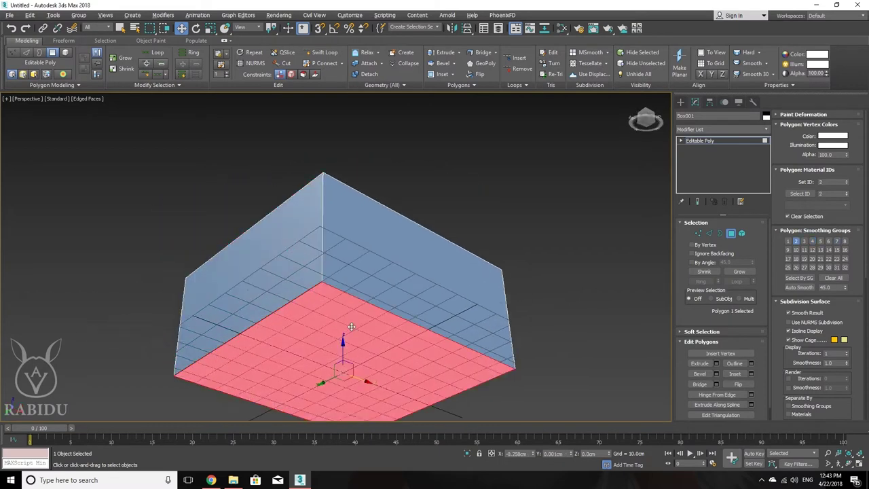
{"action": "left_click", "coordinate": [398, 274]}
{"action": "middle_click_drag", "start_coordinate": [400, 276], "coordinate": [387, 285], "text": "alt"}
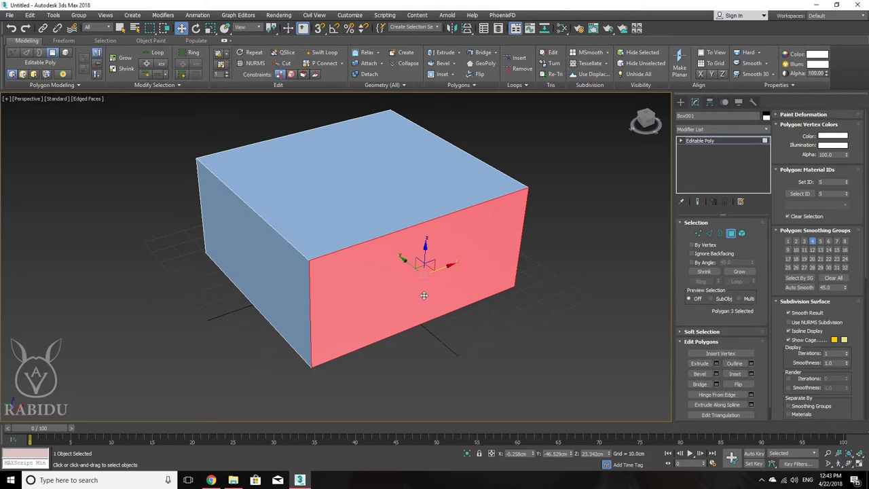
Ctrl+click to add the left, top and right faces to the selection
{"action": "left_click", "coordinate": [305, 284], "text": "ctrl"}
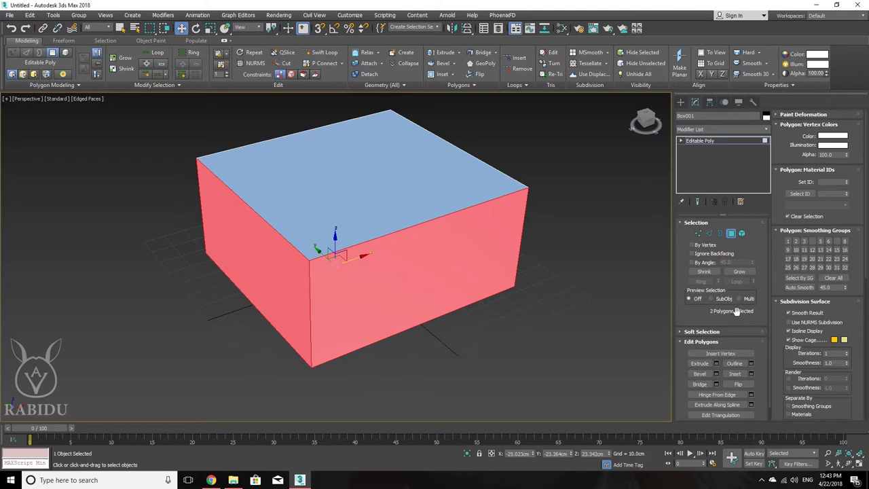
{"action": "left_click", "coordinate": [393, 203], "text": "ctrl"}
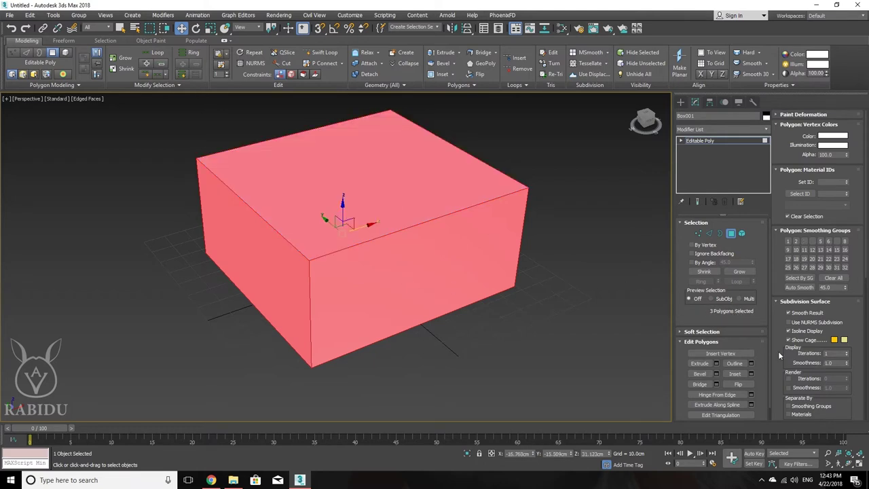
{"action": "middle_click_drag", "start_coordinate": [396, 255], "coordinate": [298, 257], "text": "alt"}
{"action": "left_click", "coordinate": [536, 294], "text": "ctrl"}
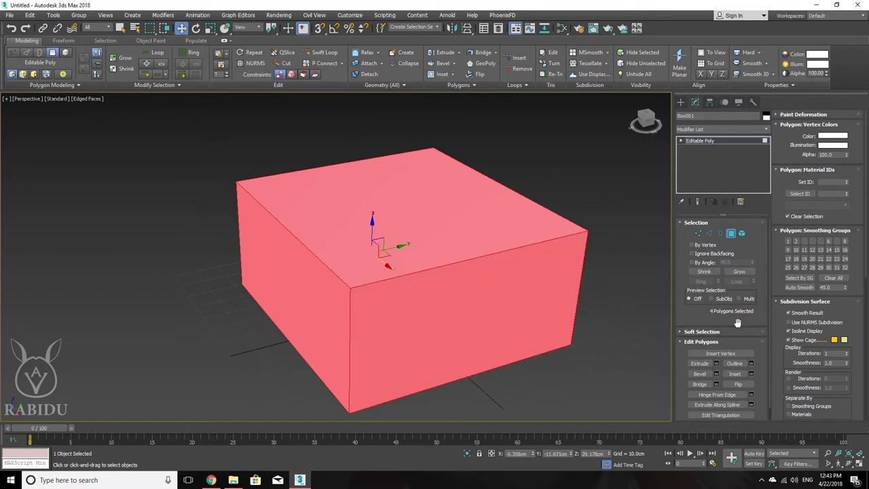
Build left, front and top face selections twice, then Alt+click to remove all three
{"action": "mouse_move", "coordinate": [393, 297]}
{"action": "middle_mouse_down", "text": "alt"}
{"action": "mouse_move", "coordinate": [496, 281]}
{"action": "mouse_move", "coordinate": [520, 306]}
{"action": "mouse_move", "coordinate": [435, 256]}
{"action": "mouse_move", "coordinate": [482, 286]}
{"action": "mouse_move", "coordinate": [303, 277]}
{"action": "middle_mouse_up", "text": "alt"}
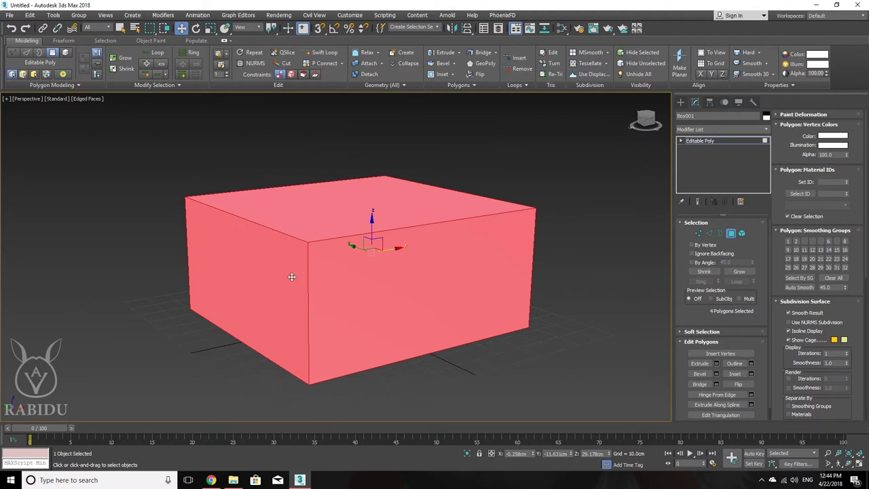
{"action": "left_click", "coordinate": [291, 277]}
{"action": "left_click", "coordinate": [394, 274], "text": "ctrl"}
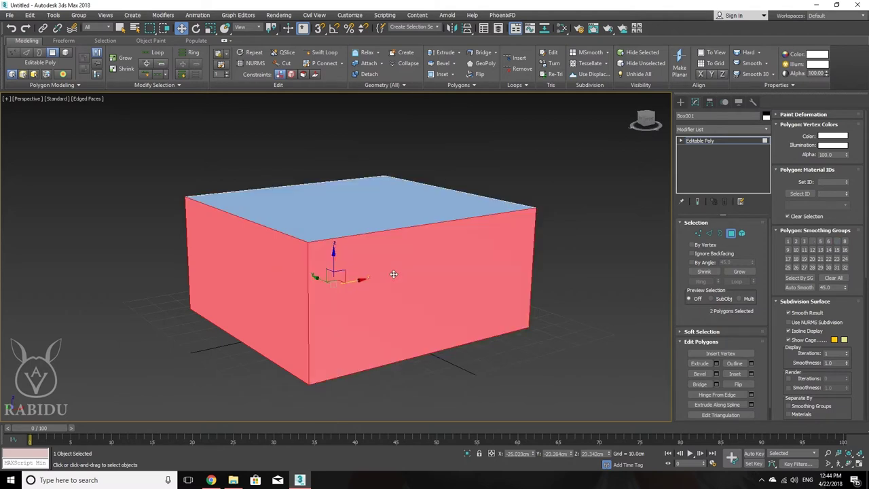
{"action": "left_click", "coordinate": [382, 216], "text": "ctrl"}
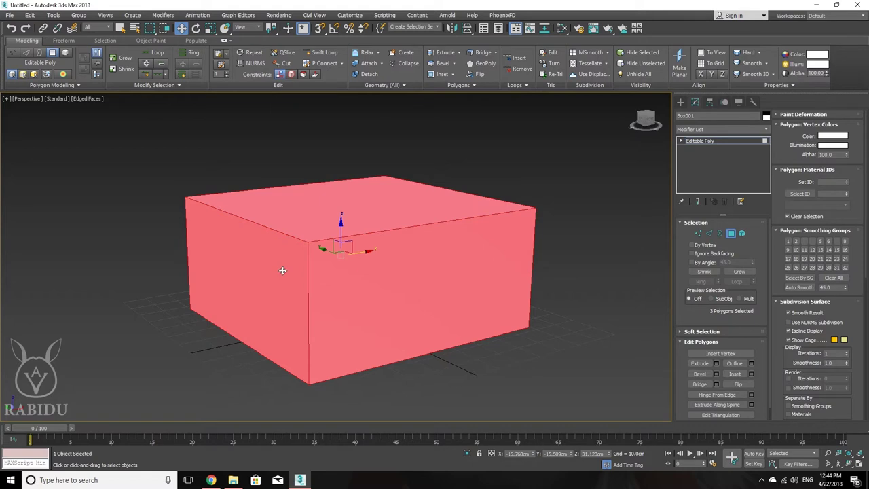
{"action": "left_click", "coordinate": [401, 272]}
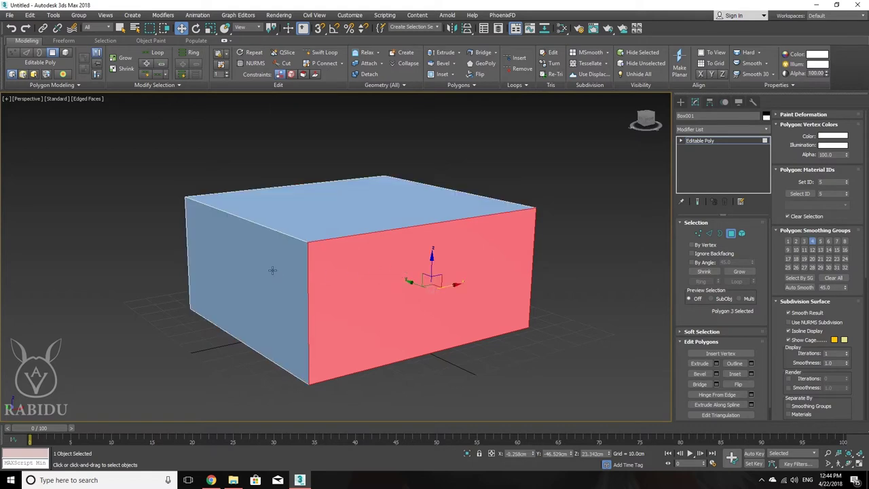
{"action": "left_click", "coordinate": [298, 258], "text": "ctrl"}
{"action": "left_click", "coordinate": [325, 230], "text": "ctrl"}
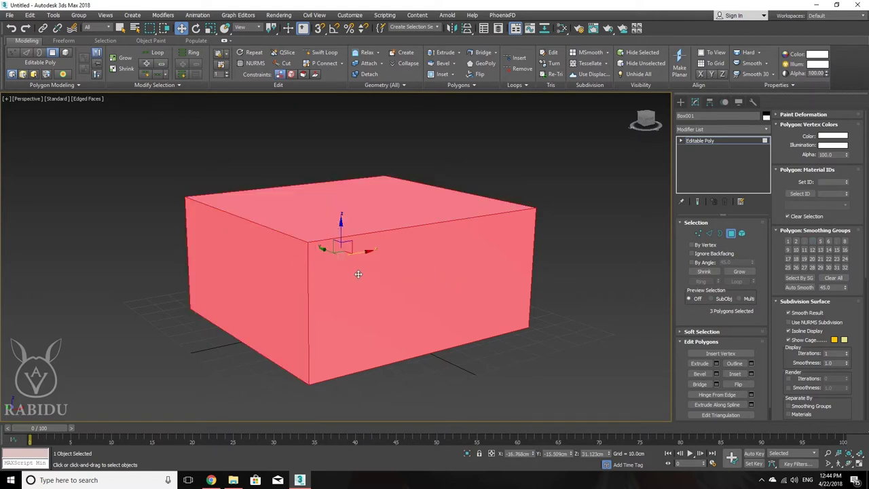
{"action": "left_click", "coordinate": [370, 281], "text": "alt"}
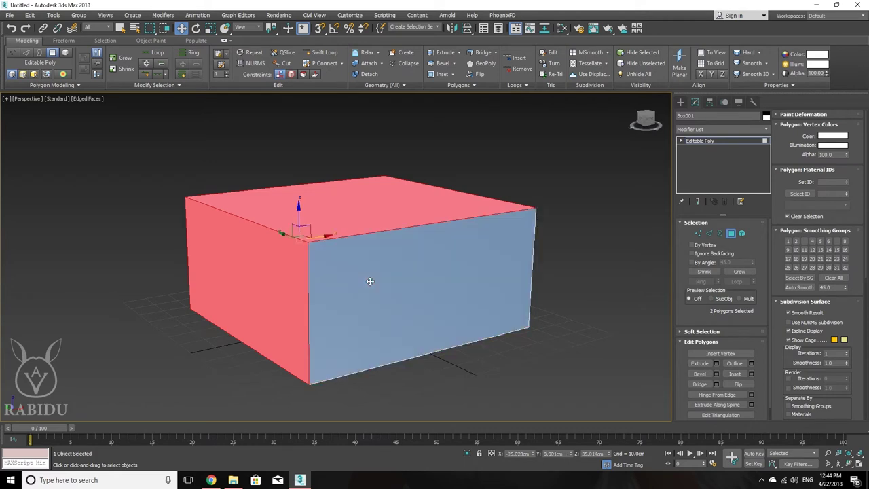
{"action": "left_click", "coordinate": [271, 279], "text": "alt"}
{"action": "left_click", "coordinate": [336, 230], "text": "alt"}
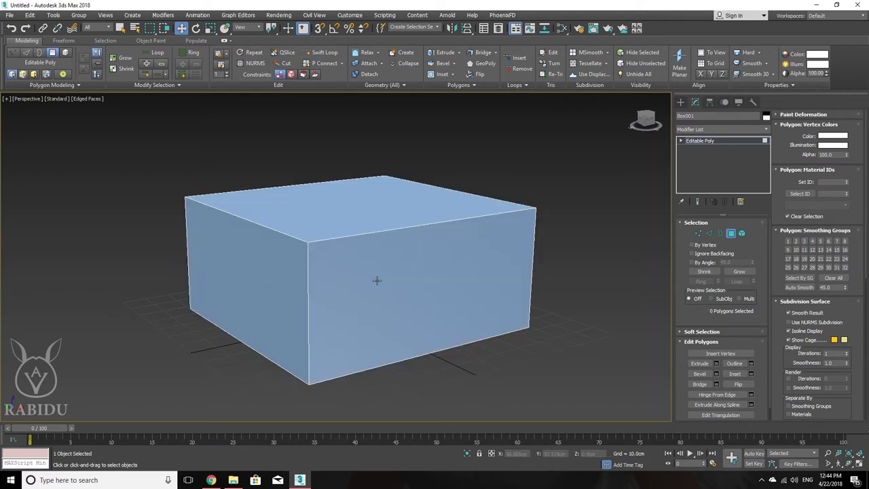
Select front, left and top faces, then remove front and left, leaving only the top
{"action": "left_click", "coordinate": [376, 279]}
{"action": "left_click", "coordinate": [258, 277], "text": "ctrl"}
{"action": "left_click", "coordinate": [333, 219], "text": "ctrl"}
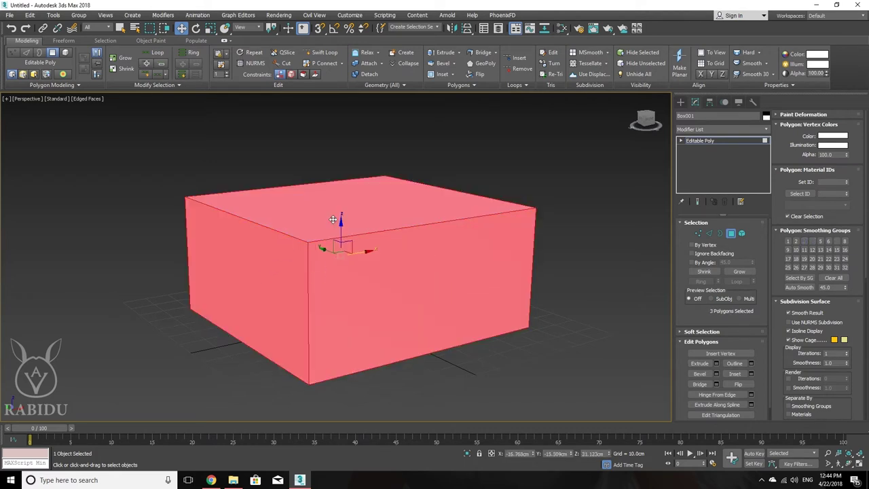
{"action": "left_click", "coordinate": [375, 278], "text": "alt"}
{"action": "left_click", "coordinate": [267, 287], "text": "alt"}
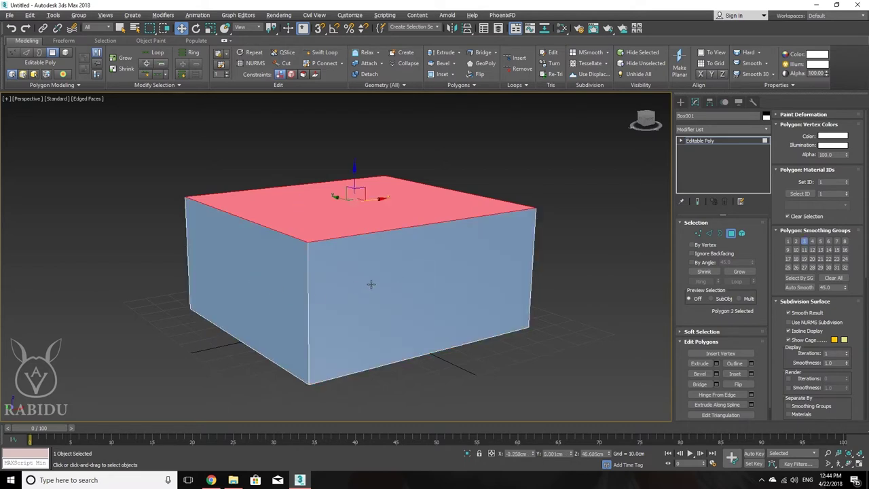
{"action": "scroll", "coordinate": [427, 319], "scroll_direction": "down", "scroll_amount": 1}
{"action": "scroll", "coordinate": [407, 314], "scroll_direction": "down", "scroll_amount": 2}
{"action": "scroll", "coordinate": [403, 326], "scroll_direction": "down", "scroll_amount": 1}
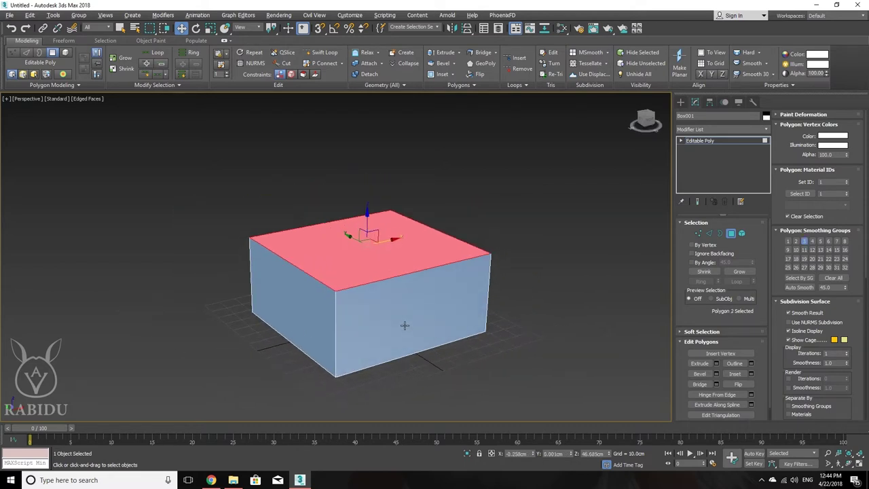
{"action": "middle_click_drag", "start_coordinate": [404, 325], "coordinate": [413, 325], "text": "alt"}
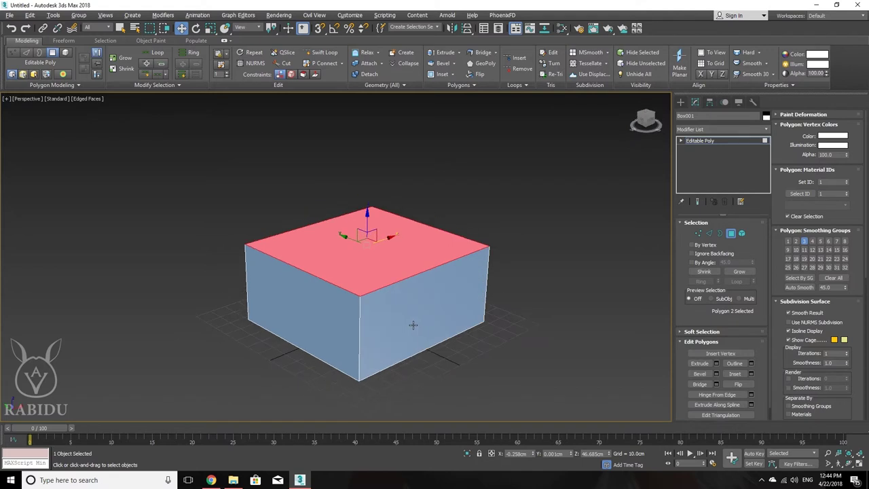
{"action": "scroll", "coordinate": [399, 288], "scroll_direction": "up", "scroll_amount": 2}
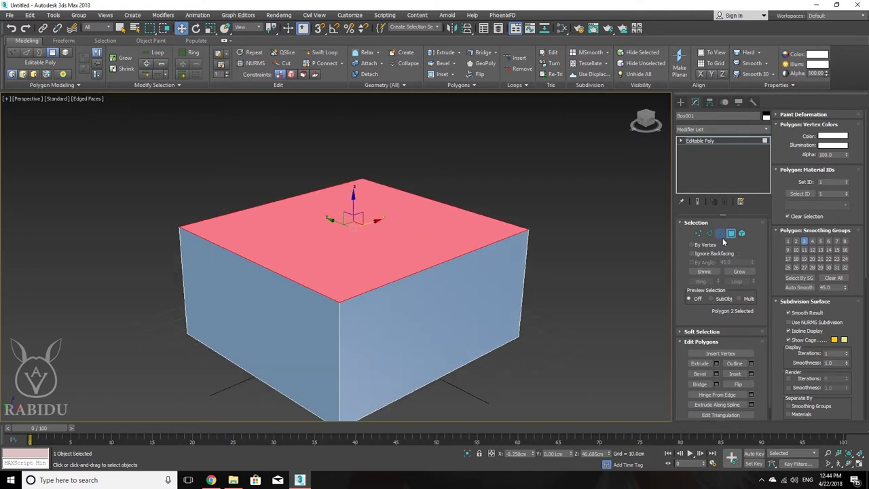
Delete the box's top polygon to leave an open box
{"action": "left_click", "coordinate": [720, 232]}
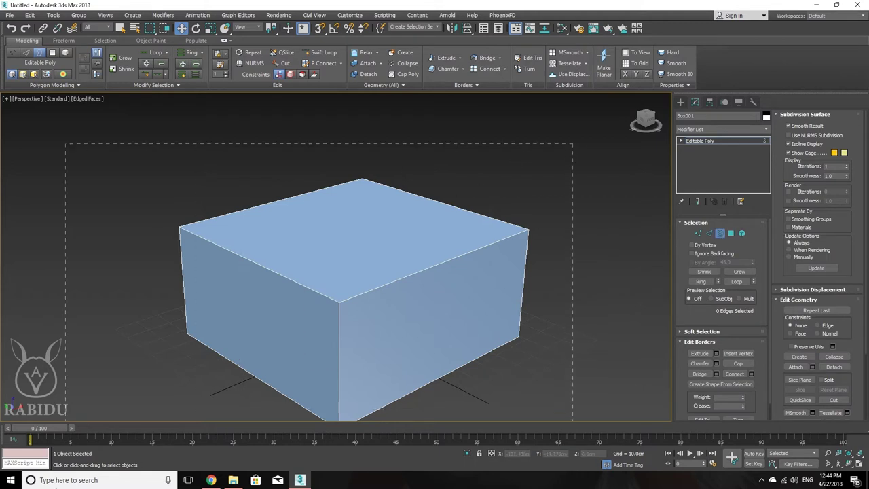
{"action": "scroll", "coordinate": [441, 255], "scroll_direction": "down", "scroll_amount": 3}
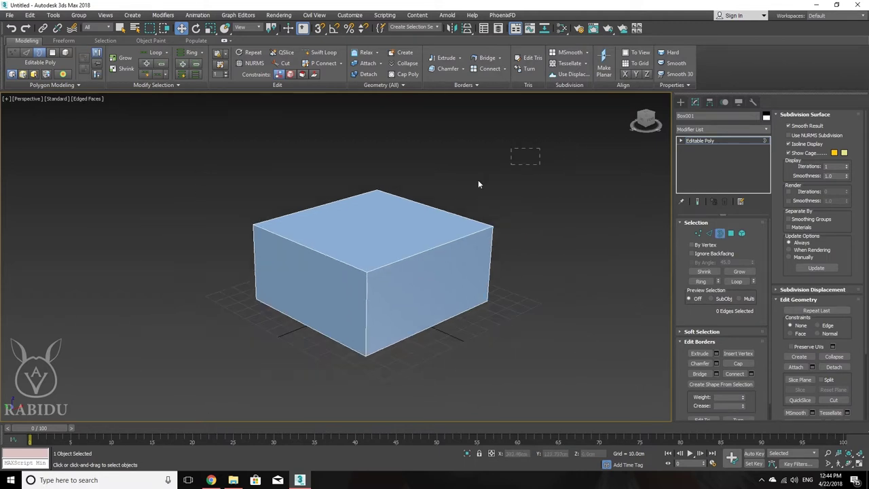
{"action": "scroll", "coordinate": [378, 278], "scroll_direction": "up", "scroll_amount": 2}
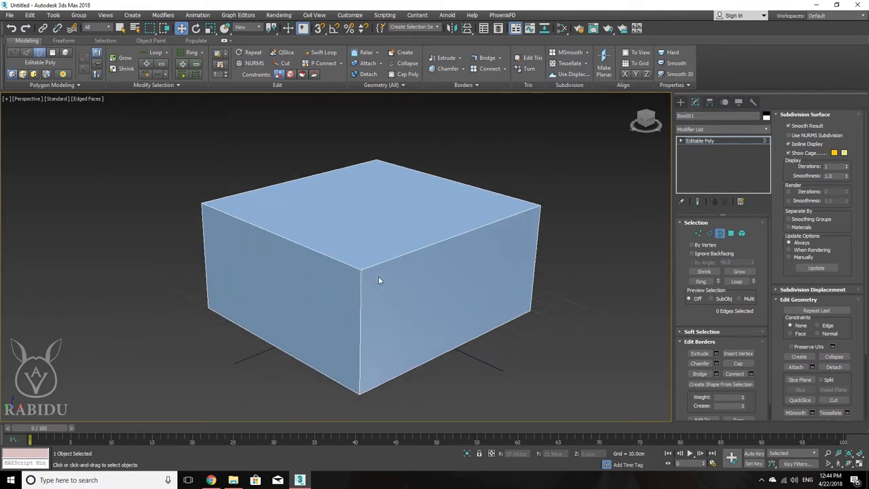
{"action": "left_click", "coordinate": [731, 233]}
{"action": "left_click", "coordinate": [357, 227]}
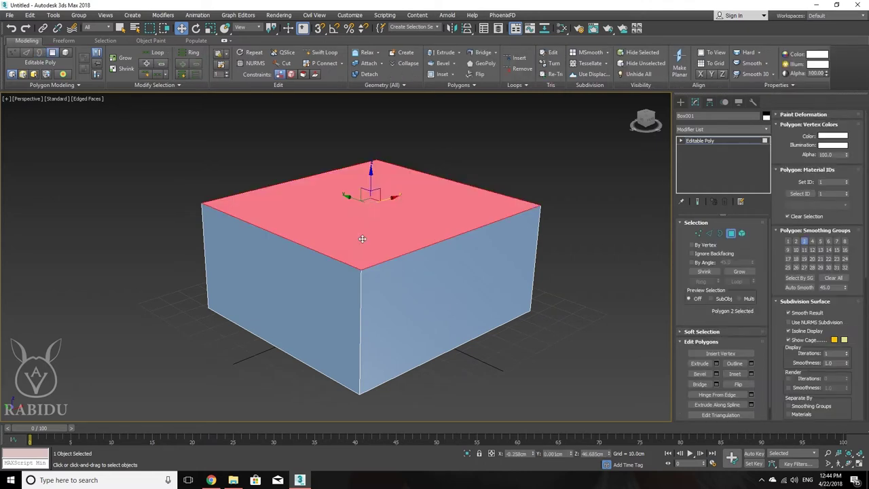
{"action": "key", "text": "Delete"}
{"action": "middle_click_drag", "start_coordinate": [461, 182], "coordinate": [469, 204]}
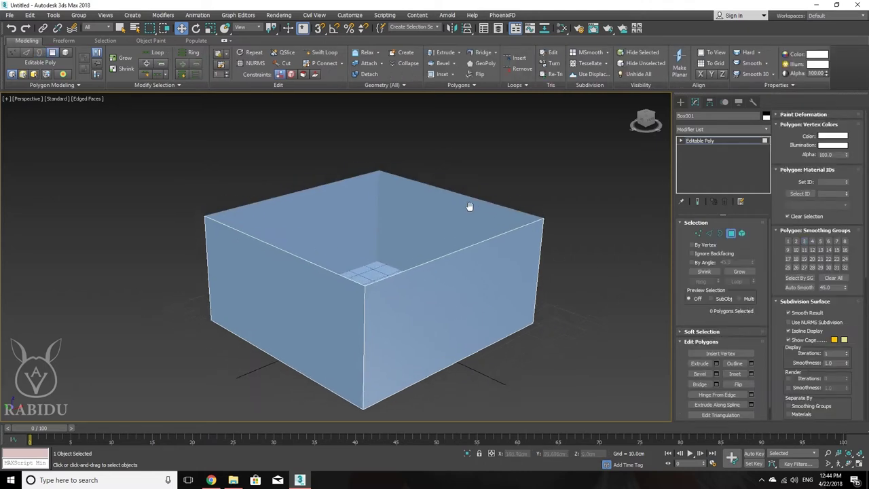
Select the open rim in Border mode, then undo to restore the top face
{"action": "left_click", "coordinate": [718, 233]}
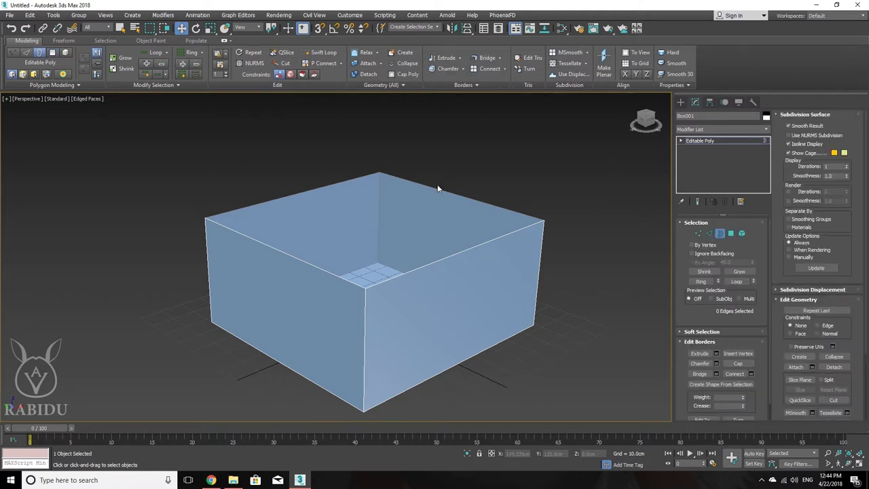
{"action": "left_click_drag", "start_coordinate": [258, 345], "coordinate": [120, 407]}
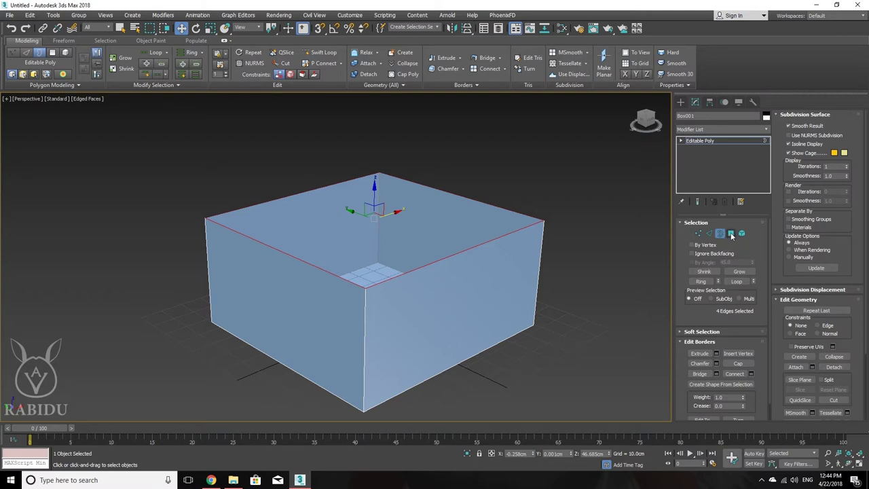
{"action": "key", "text": "ctrl+z"}
{"action": "key", "text": "ctrl+z"}
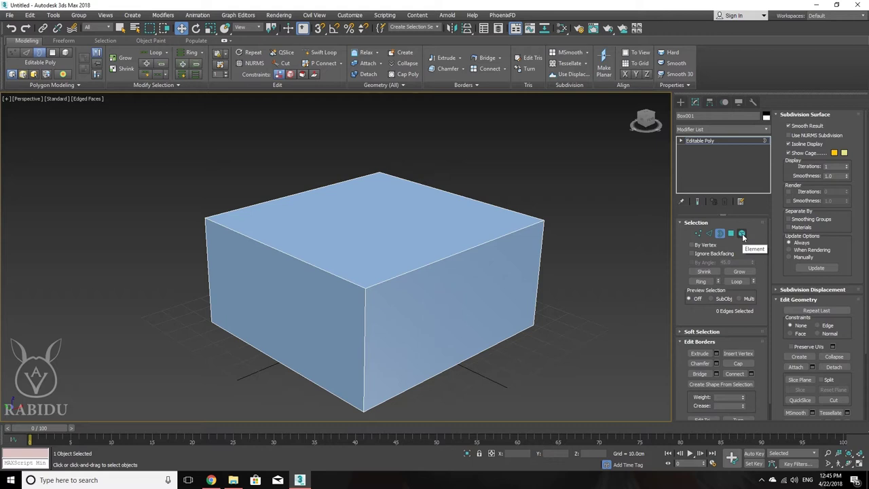
Select the whole box as an Element and Shift+drag a copy to the right along X
{"action": "left_click", "coordinate": [742, 233]}
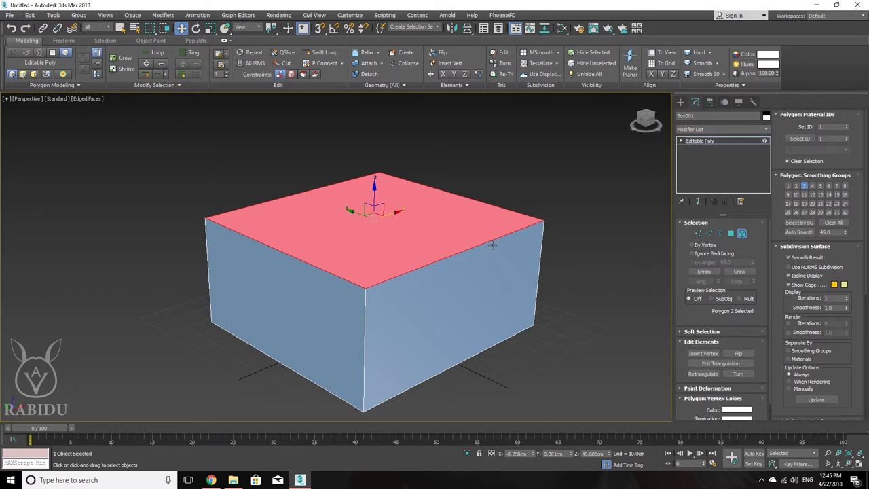
{"action": "left_click", "coordinate": [427, 283]}
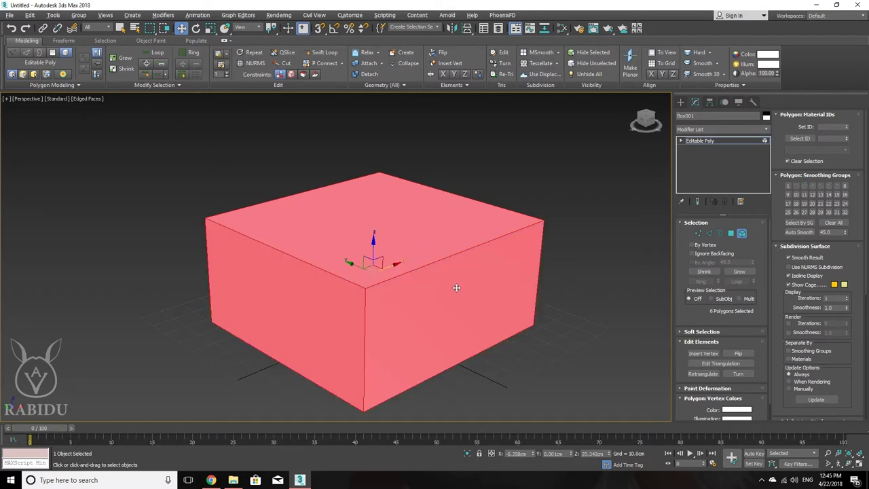
{"action": "middle_click_drag", "start_coordinate": [456, 288], "coordinate": [449, 298], "text": "alt"}
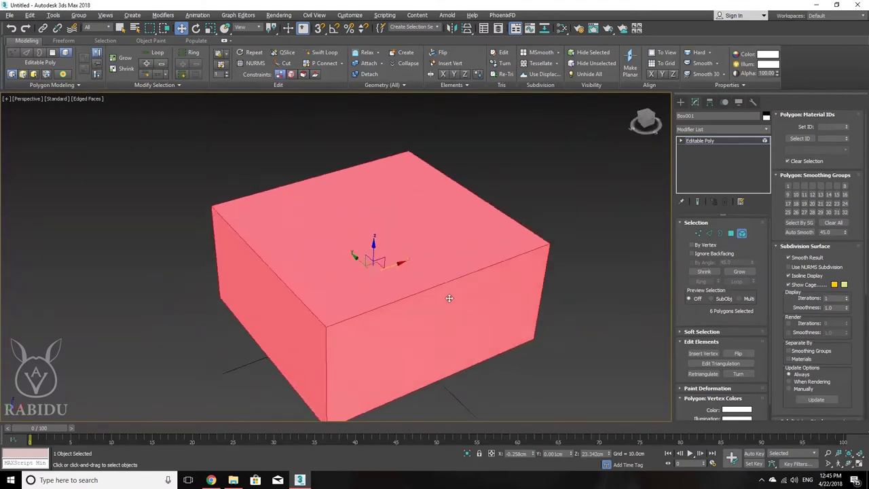
{"action": "scroll", "coordinate": [449, 298], "scroll_direction": "down", "scroll_amount": 2}
{"action": "scroll", "coordinate": [439, 292], "scroll_direction": "down", "scroll_amount": 2}
{"action": "mouse_move", "coordinate": [439, 291]}
{"action": "middle_mouse_down", "text": "alt"}
{"action": "mouse_move", "coordinate": [397, 274]}
{"action": "mouse_move", "coordinate": [448, 293]}
{"action": "middle_mouse_up", "text": "alt"}
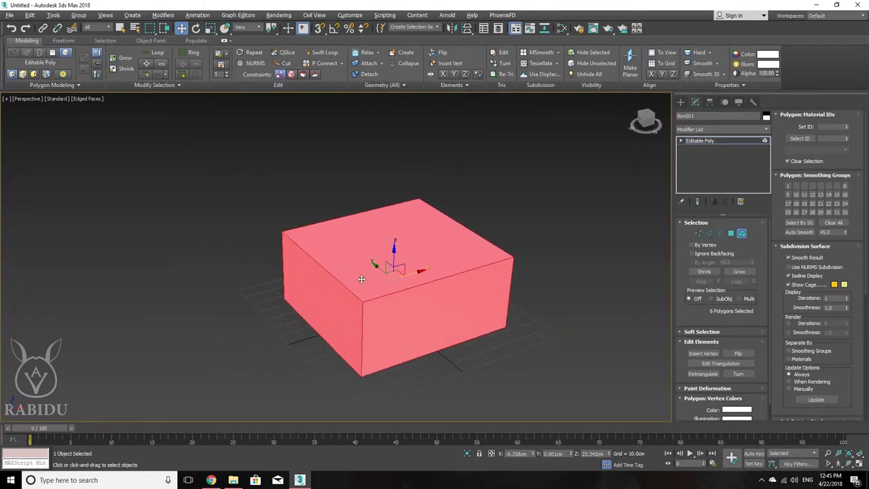
{"action": "middle_click_drag", "start_coordinate": [361, 279], "coordinate": [393, 275], "text": "alt"}
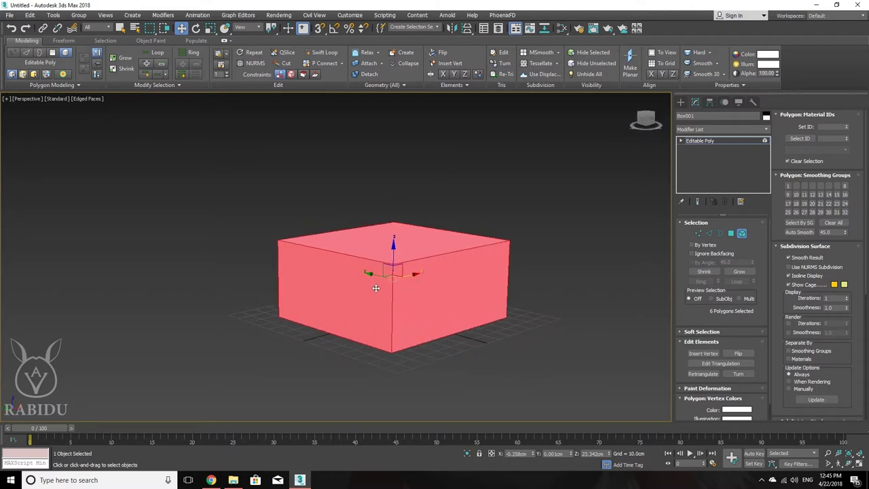
{"action": "mouse_move", "coordinate": [431, 299]}
{"action": "middle_mouse_down", "text": "alt"}
{"action": "mouse_move", "coordinate": [348, 263]}
{"action": "mouse_move", "coordinate": [352, 219]}
{"action": "mouse_move", "coordinate": [442, 304]}
{"action": "mouse_move", "coordinate": [508, 279]}
{"action": "mouse_move", "coordinate": [505, 229]}
{"action": "mouse_move", "coordinate": [397, 305]}
{"action": "mouse_move", "coordinate": [429, 307]}
{"action": "mouse_move", "coordinate": [436, 294]}
{"action": "mouse_move", "coordinate": [400, 275]}
{"action": "middle_mouse_up", "text": "alt"}
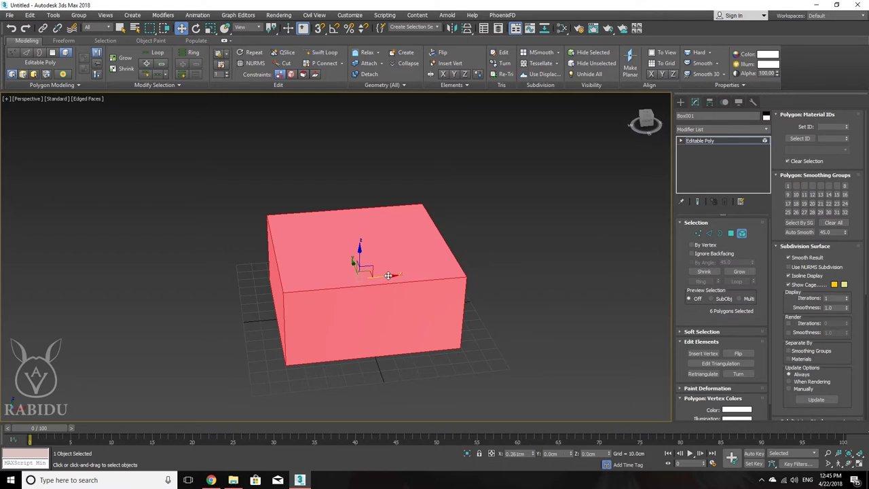
{"action": "mouse_move", "coordinate": [386, 276]}
{"action": "left_mouse_down", "text": "shift"}
{"action": "mouse_move", "coordinate": [605, 274]}
{"action": "mouse_move", "coordinate": [555, 274]}
{"action": "mouse_move", "coordinate": [603, 273]}
{"action": "mouse_move", "coordinate": [608, 286]}
{"action": "left_mouse_up", "text": "shift"}
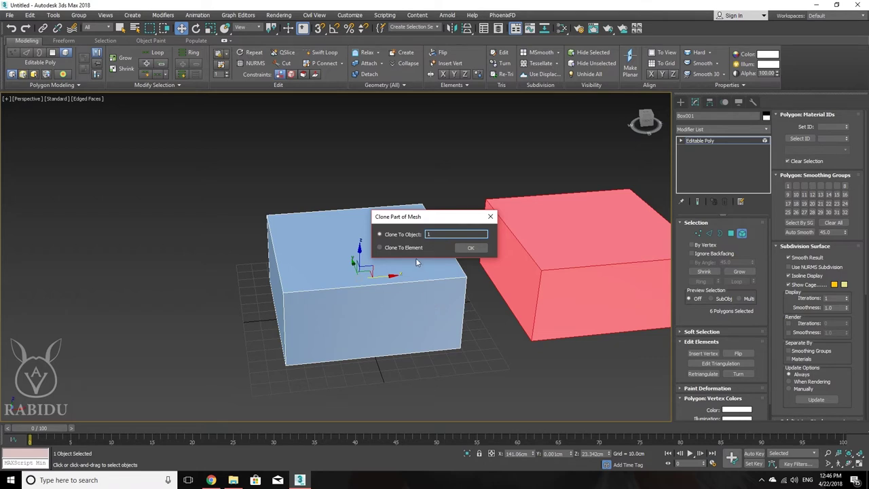
Confirm the clone as object '1', try a vertex marquee on it, and return to object level
{"action": "left_click", "coordinate": [468, 248]}
{"action": "middle_click_drag", "start_coordinate": [555, 266], "coordinate": [505, 267], "text": "alt"}
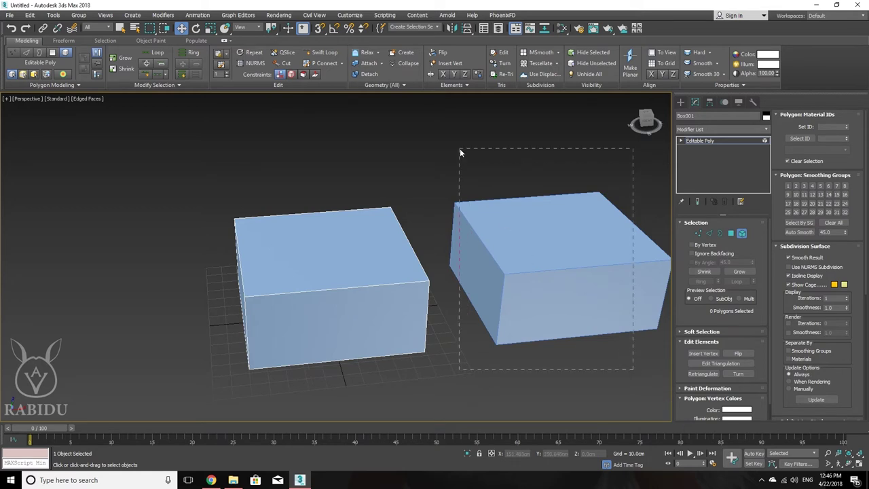
{"action": "left_click_drag", "start_coordinate": [459, 153], "coordinate": [459, 151]}
{"action": "key", "text": "1"}
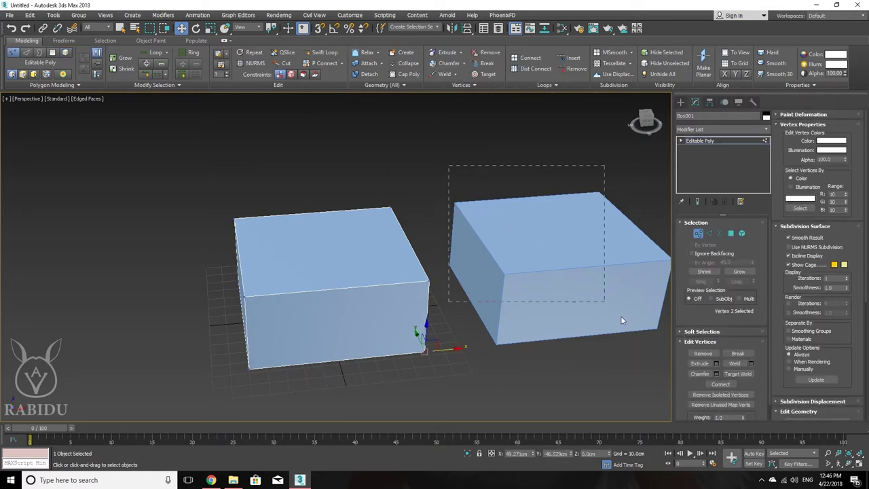
{"action": "left_click_drag", "start_coordinate": [631, 358], "coordinate": [528, 205]}
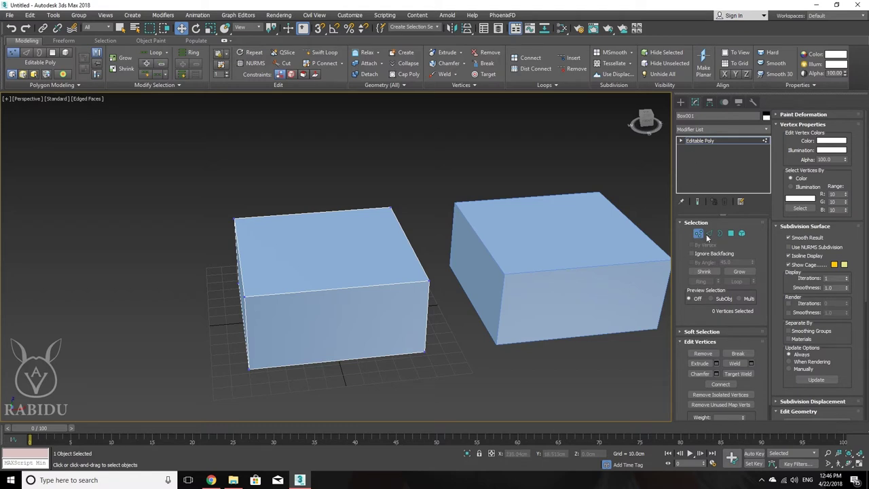
{"action": "left_click", "coordinate": [688, 116]}
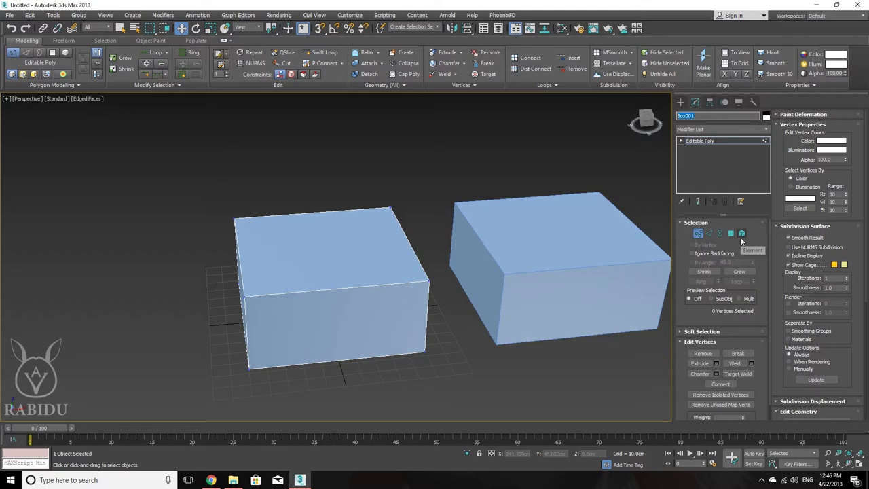
{"action": "key", "text": "1"}
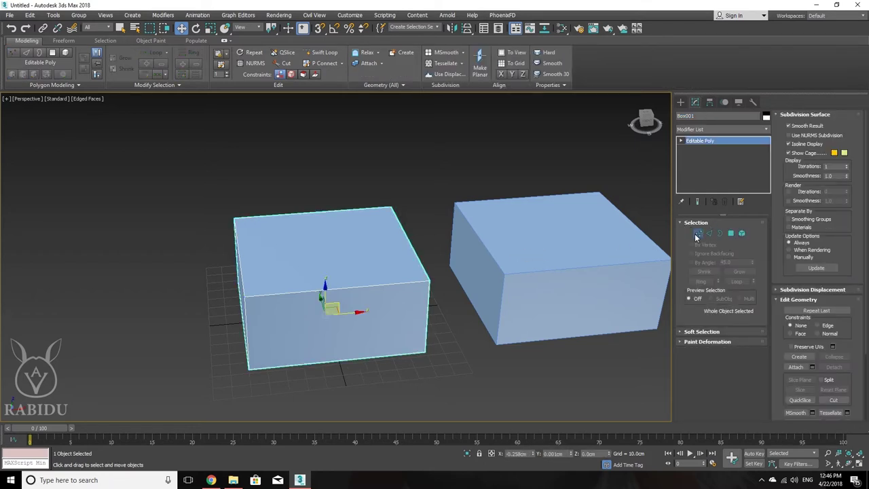
Leave vertex editing and return to object level
{"action": "left_click", "coordinate": [698, 234]}
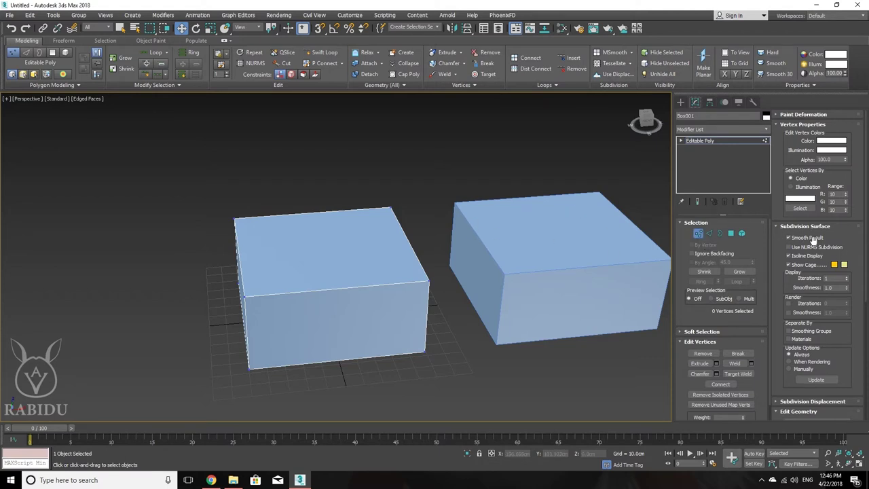
{"action": "right_click", "coordinate": [450, 175]}
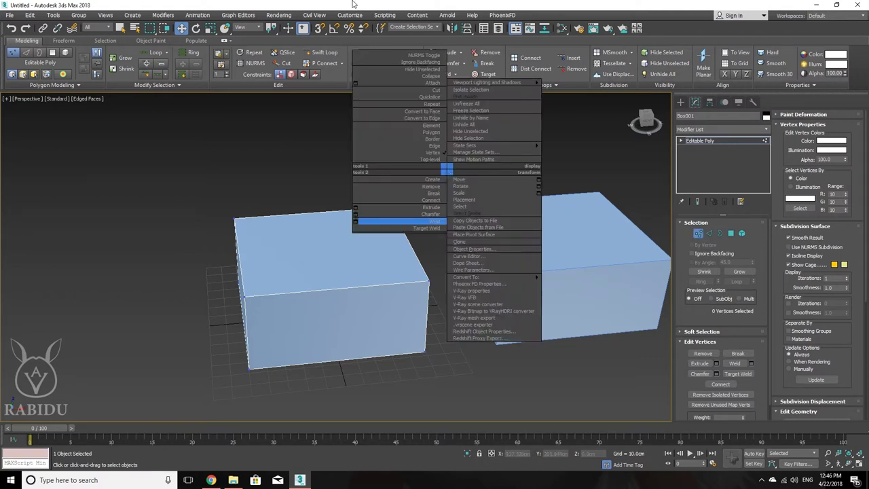
{"action": "left_click", "coordinate": [407, 221]}
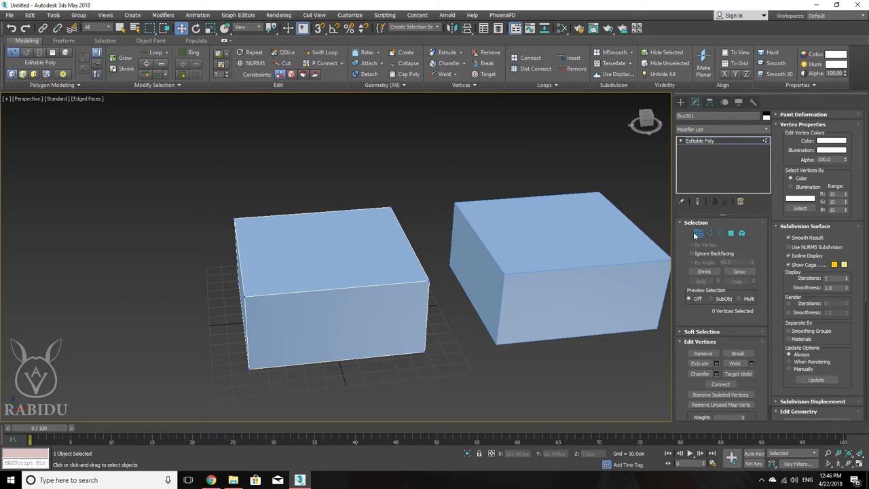
{"action": "left_click", "coordinate": [706, 141]}
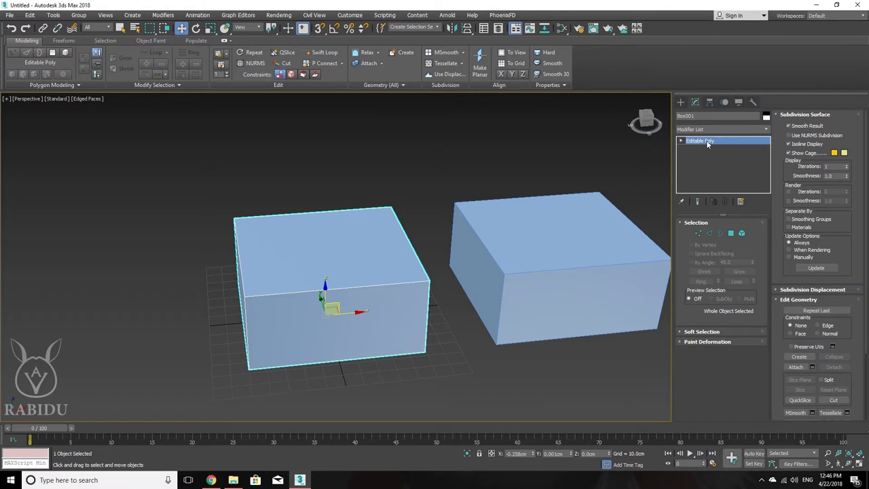
{"action": "middle_click_drag", "start_coordinate": [557, 282], "coordinate": [522, 283]}
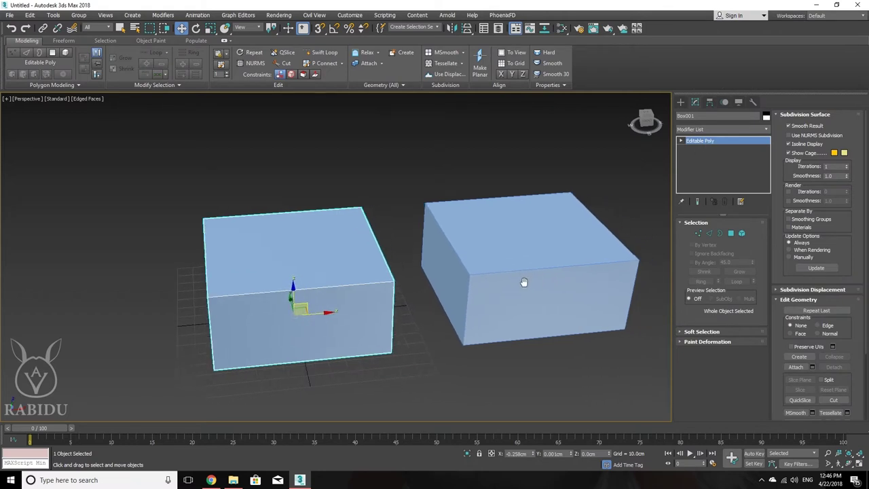
Select the cloned box '1' and delete it
{"action": "left_click", "coordinate": [522, 282]}
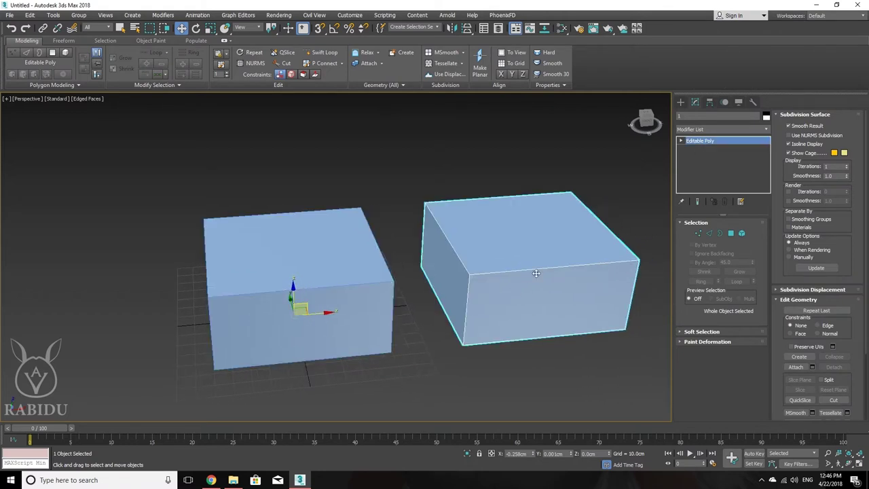
{"action": "mouse_move", "coordinate": [522, 266]}
{"action": "left_mouse_down"}
{"action": "mouse_move", "coordinate": [533, 272]}
{"action": "mouse_move", "coordinate": [534, 263]}
{"action": "mouse_move", "coordinate": [529, 273]}
{"action": "left_mouse_up"}
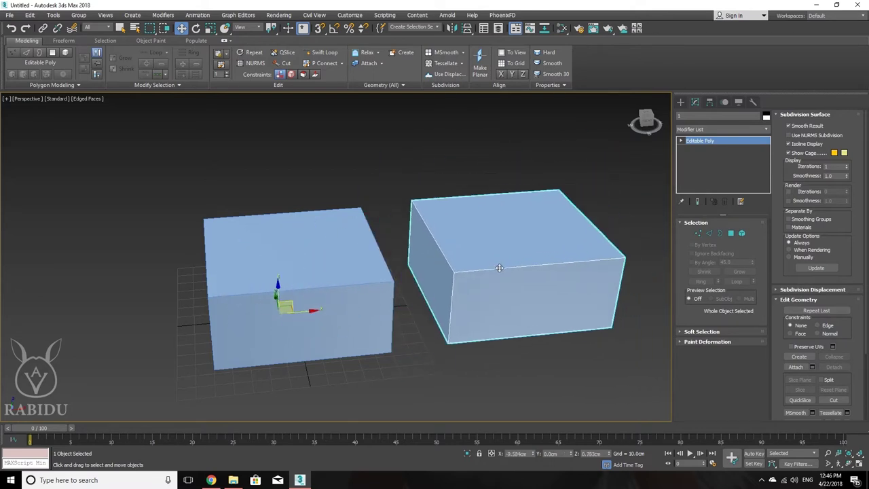
{"action": "left_click_drag", "start_coordinate": [529, 273], "coordinate": [510, 285]}
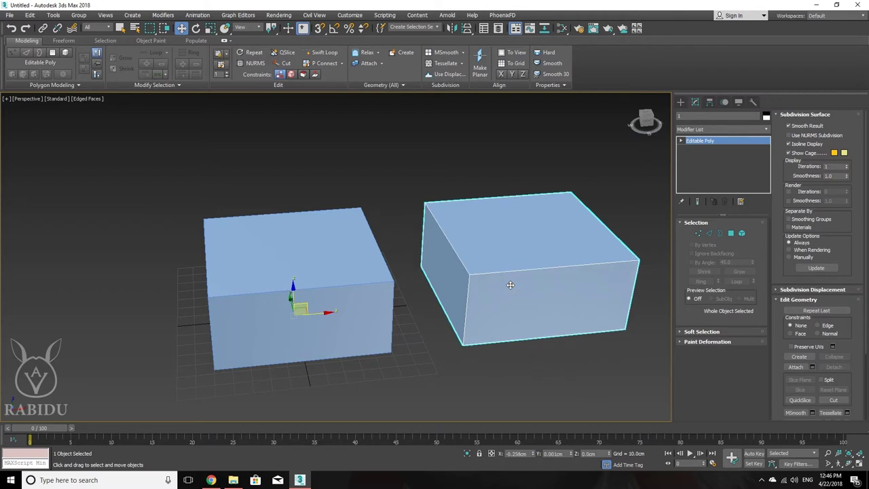
{"action": "left_click", "coordinate": [342, 279]}
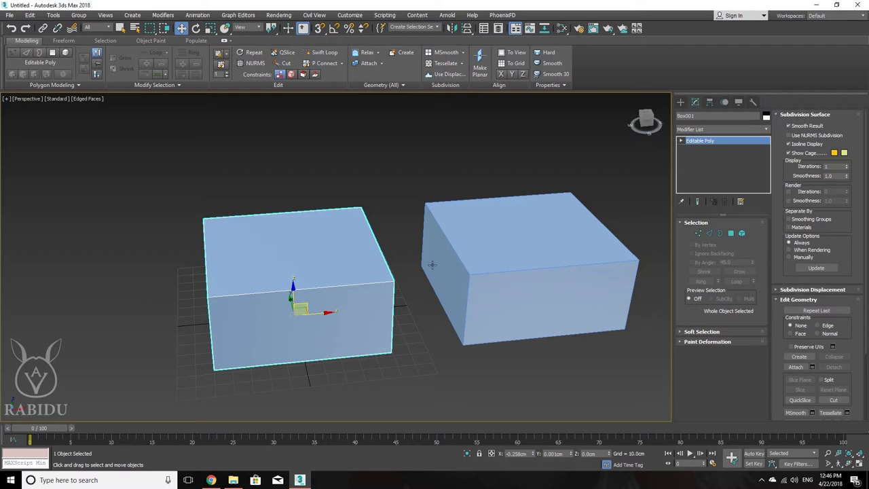
{"action": "left_click", "coordinate": [509, 265]}
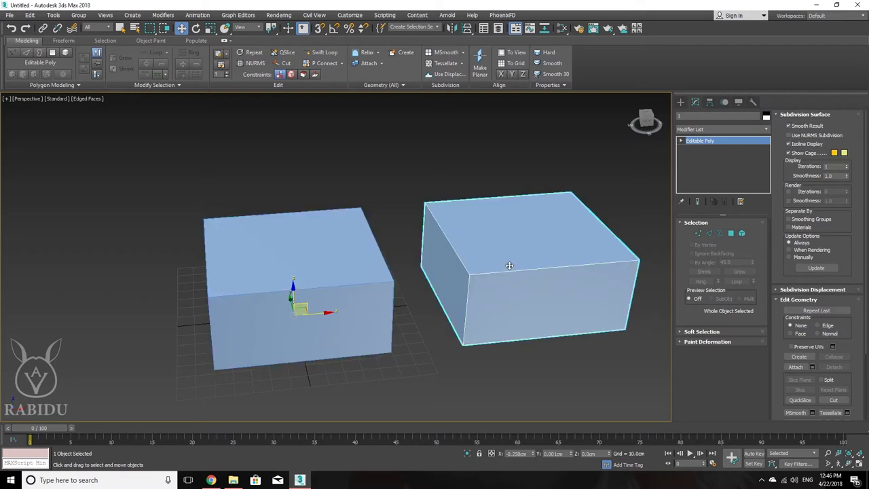
{"action": "key", "text": "Delete"}
Select Box001, enter Polygon level and select all of its polygons
{"action": "left_click", "coordinate": [349, 256]}
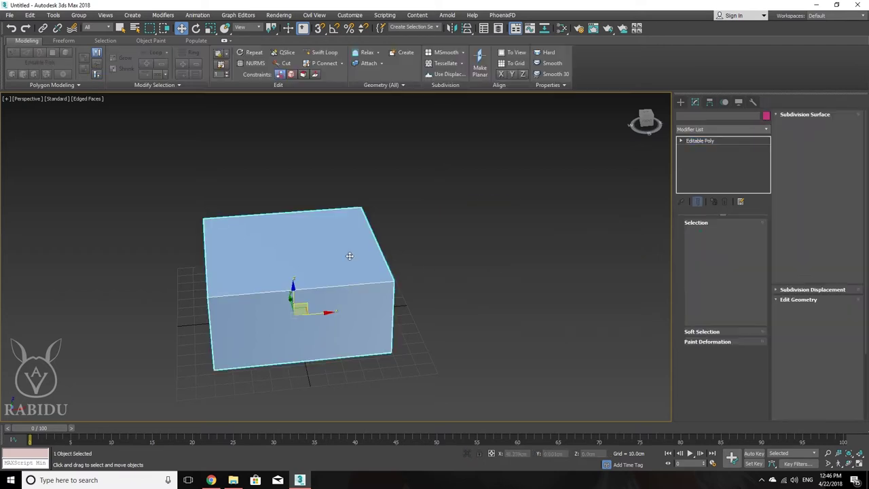
{"action": "left_click", "coordinate": [733, 233]}
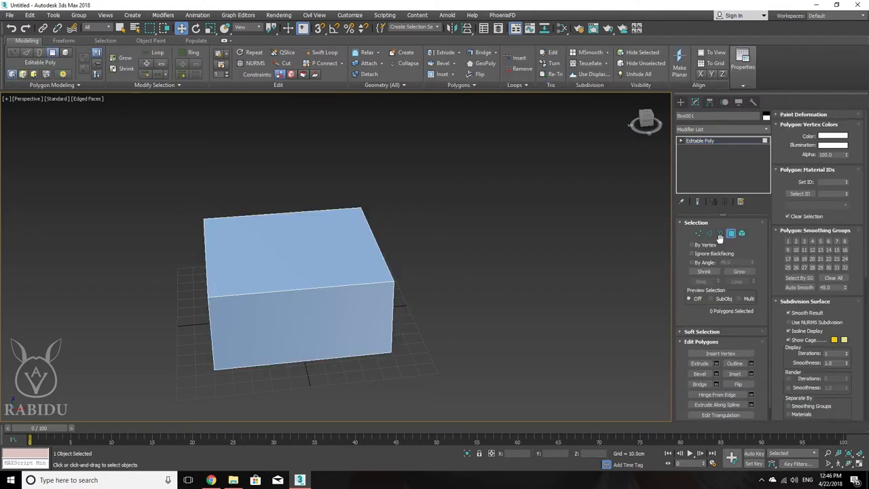
{"action": "middle_click_drag", "start_coordinate": [478, 260], "coordinate": [502, 253]}
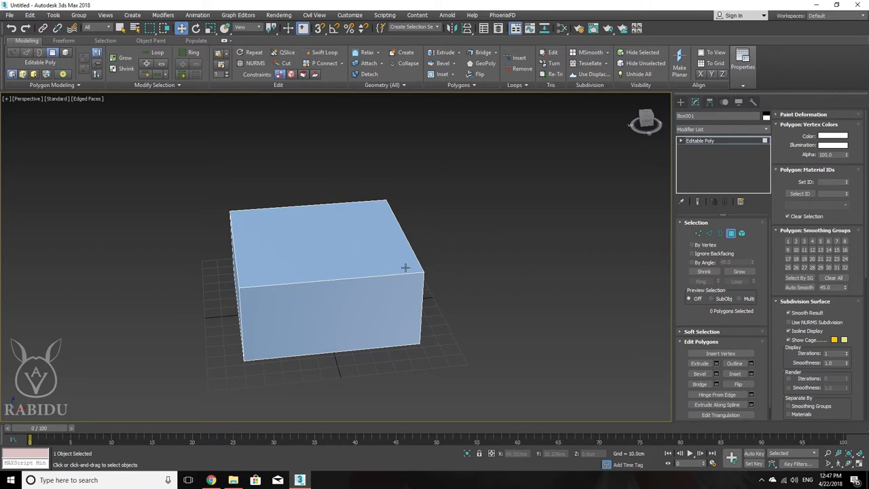
{"action": "key", "text": "ctrl+a"}
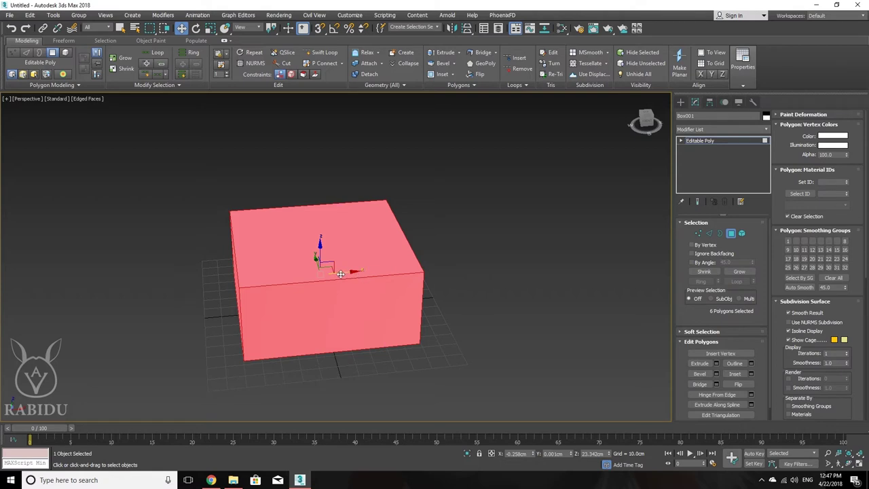
Shift-drag all the box's faces to the right and clone them as a new element of Box001
{"action": "left_click_drag", "start_coordinate": [345, 273], "coordinate": [567, 278], "text": "shift"}
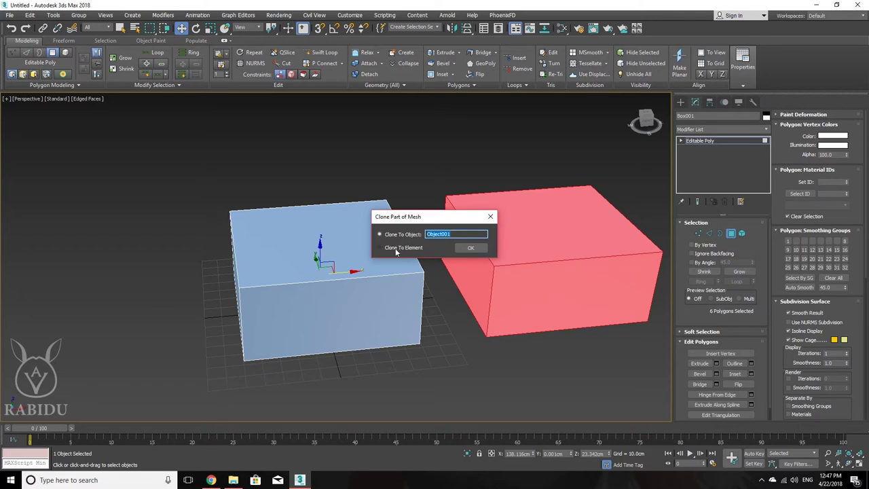
{"action": "left_click", "coordinate": [397, 249]}
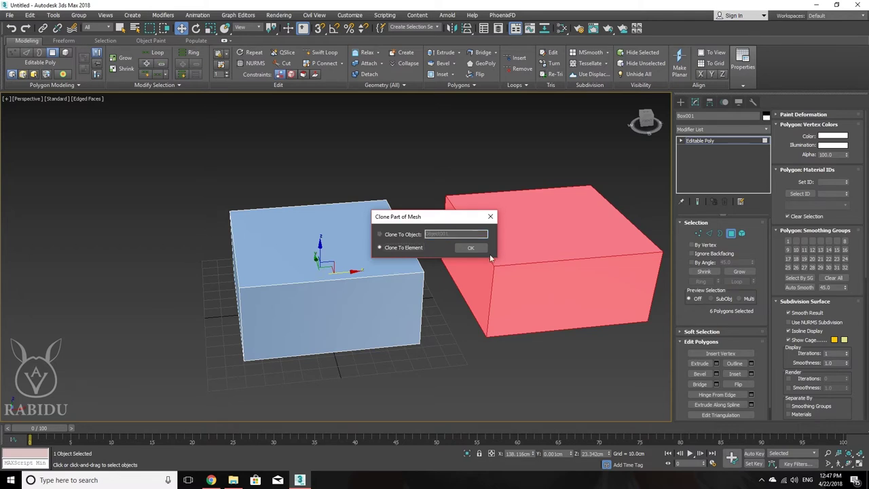
{"action": "left_click", "coordinate": [471, 248]}
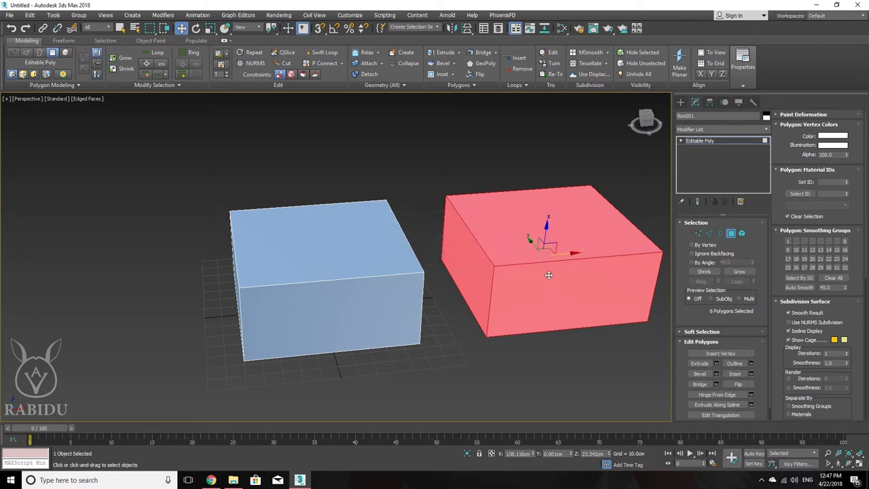
{"action": "middle_click_drag", "start_coordinate": [550, 274], "coordinate": [486, 269]}
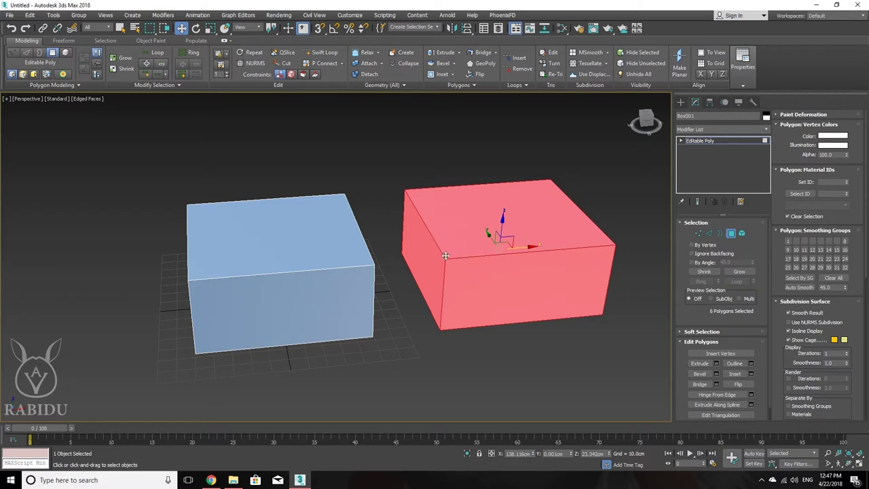
Click the top and front faces of both boxes to test polygon selection
{"action": "left_click", "coordinate": [329, 255]}
{"action": "left_click", "coordinate": [532, 234]}
{"action": "left_click", "coordinate": [503, 276]}
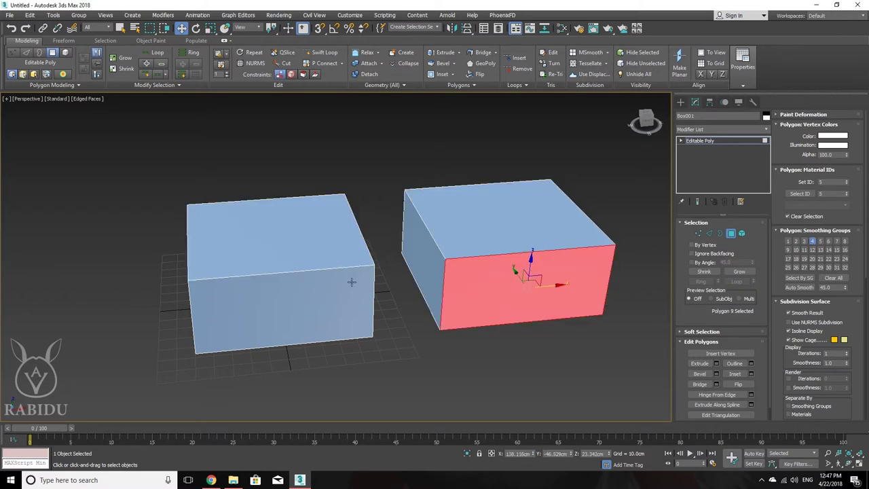
{"action": "left_click", "coordinate": [335, 285]}
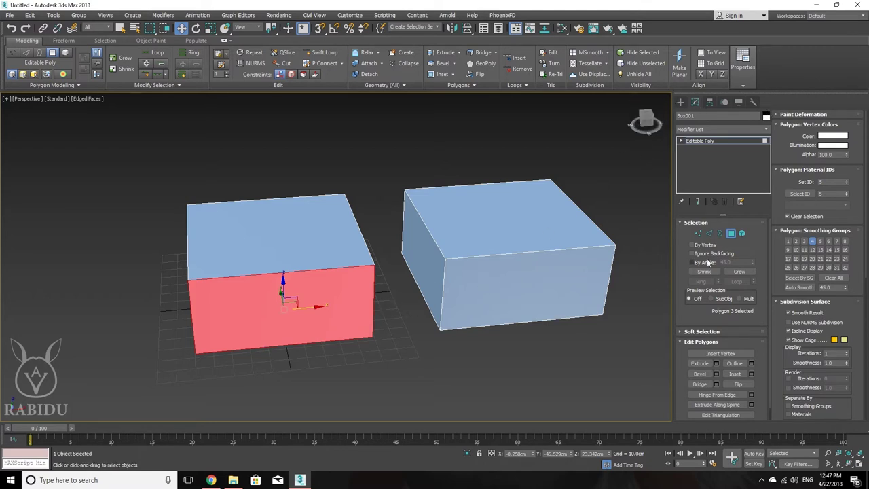
In Element mode, select the red right box and move it further right along X
{"action": "left_click", "coordinate": [741, 232]}
{"action": "left_click", "coordinate": [564, 250]}
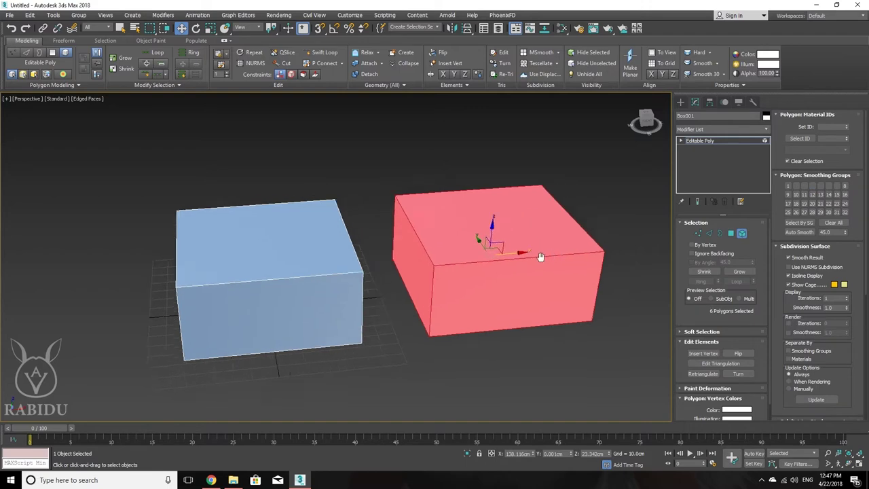
{"action": "middle_click_drag", "start_coordinate": [540, 256], "coordinate": [480, 258]}
{"action": "left_click_drag", "start_coordinate": [474, 256], "coordinate": [520, 257]}
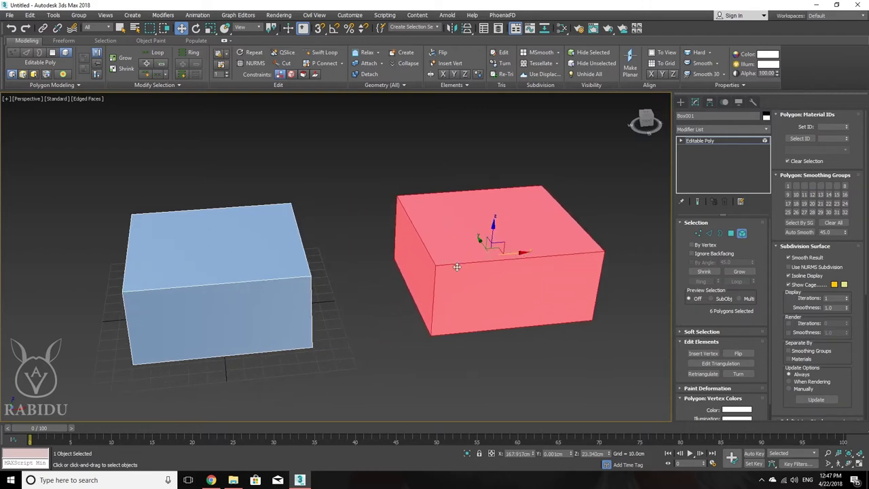
{"action": "mouse_move", "coordinate": [475, 251]}
{"action": "middle_mouse_down", "text": "alt"}
{"action": "mouse_move", "coordinate": [369, 257]}
{"action": "mouse_move", "coordinate": [426, 213]}
{"action": "mouse_move", "coordinate": [398, 273]}
{"action": "mouse_move", "coordinate": [471, 274]}
{"action": "mouse_move", "coordinate": [459, 265]}
{"action": "mouse_move", "coordinate": [440, 274]}
{"action": "middle_mouse_up", "text": "alt"}
Select the left box element and glance at the Freeform tools before returning to Polygon Modeling
{"action": "left_click", "coordinate": [250, 248]}
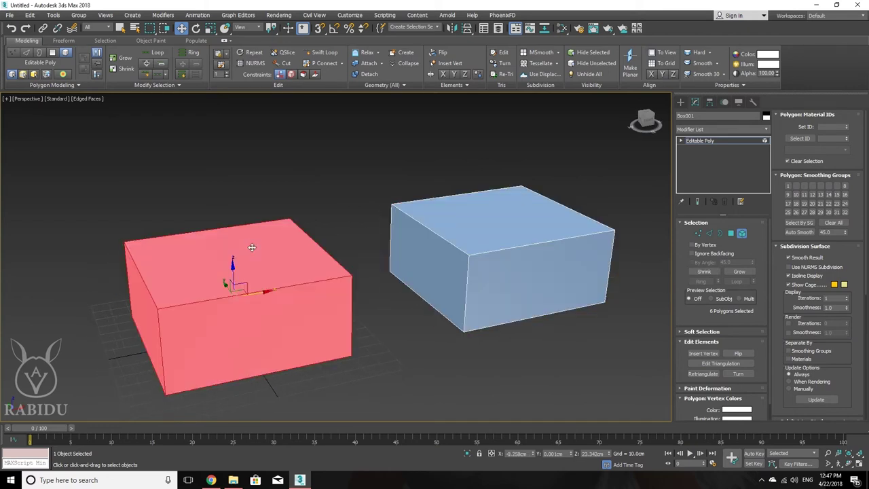
{"action": "mouse_move", "coordinate": [248, 249]}
{"action": "middle_mouse_down"}
{"action": "mouse_move", "coordinate": [281, 246]}
{"action": "mouse_move", "coordinate": [258, 244]}
{"action": "middle_mouse_up"}
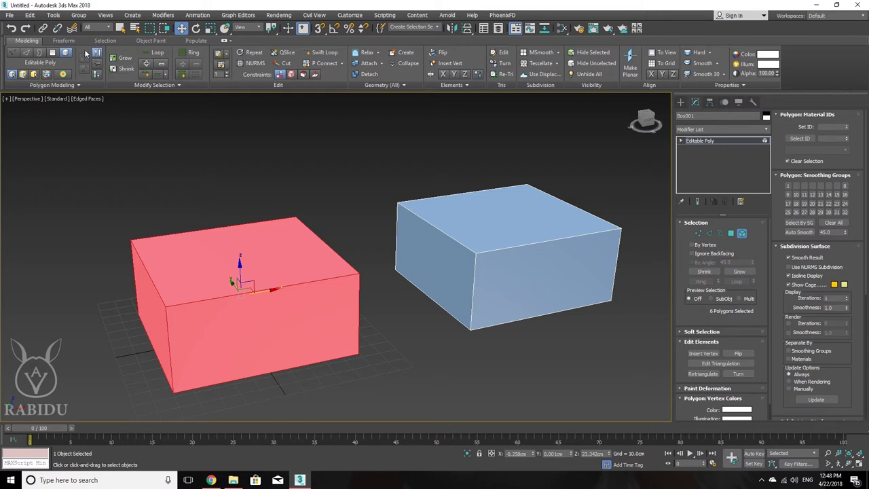
{"action": "left_click", "coordinate": [64, 40]}
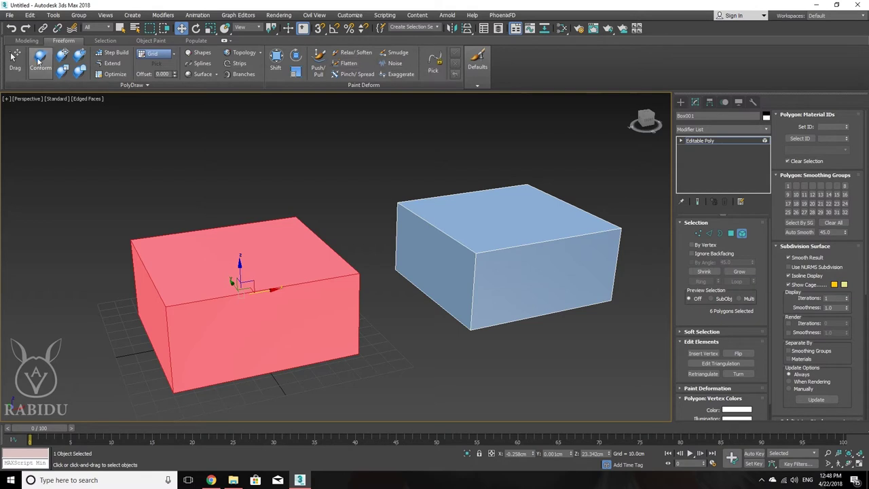
{"action": "left_click", "coordinate": [27, 41]}
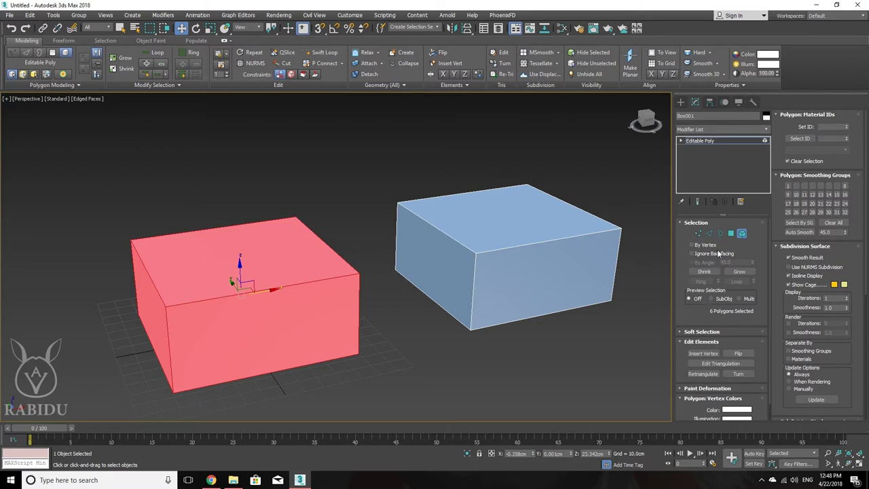
Pull a top corner vertex of the left box upward into a peak, then undo it
{"action": "left_click", "coordinate": [698, 233]}
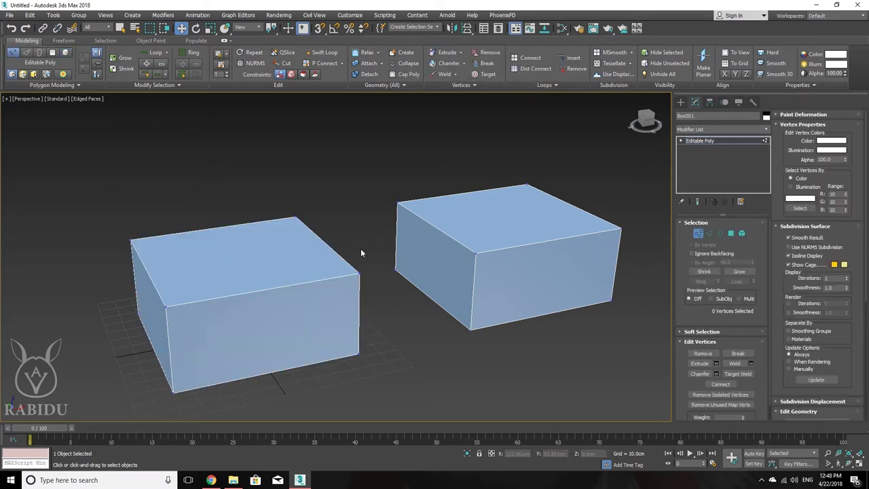
{"action": "left_click", "coordinate": [295, 218]}
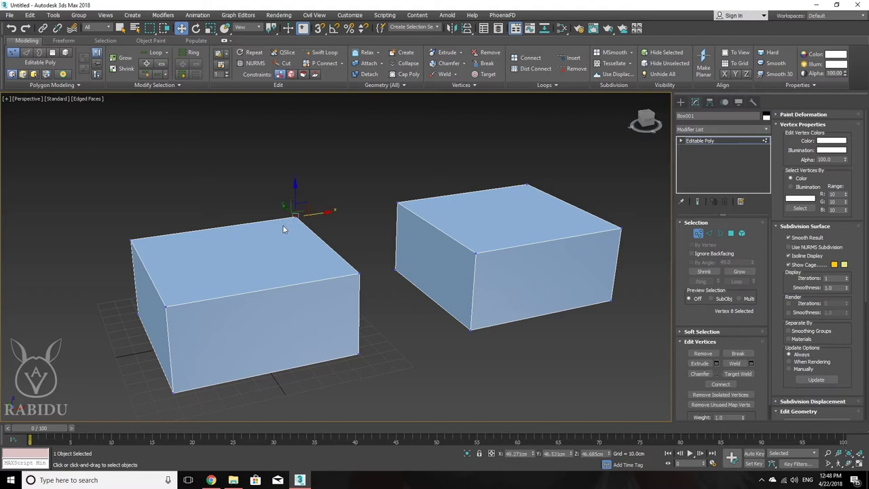
{"action": "left_click_drag", "start_coordinate": [295, 187], "coordinate": [294, 129]}
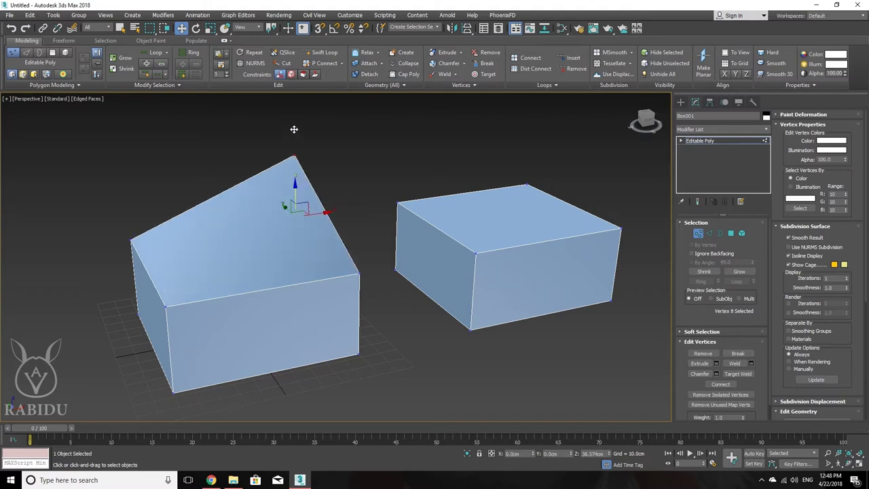
{"action": "mouse_move", "coordinate": [352, 175]}
{"action": "middle_mouse_down", "text": "alt"}
{"action": "mouse_move", "coordinate": [226, 154]}
{"action": "mouse_move", "coordinate": [172, 157]}
{"action": "mouse_move", "coordinate": [148, 178]}
{"action": "mouse_move", "coordinate": [441, 163]}
{"action": "mouse_move", "coordinate": [371, 163]}
{"action": "mouse_move", "coordinate": [384, 182]}
{"action": "middle_mouse_up", "text": "alt"}
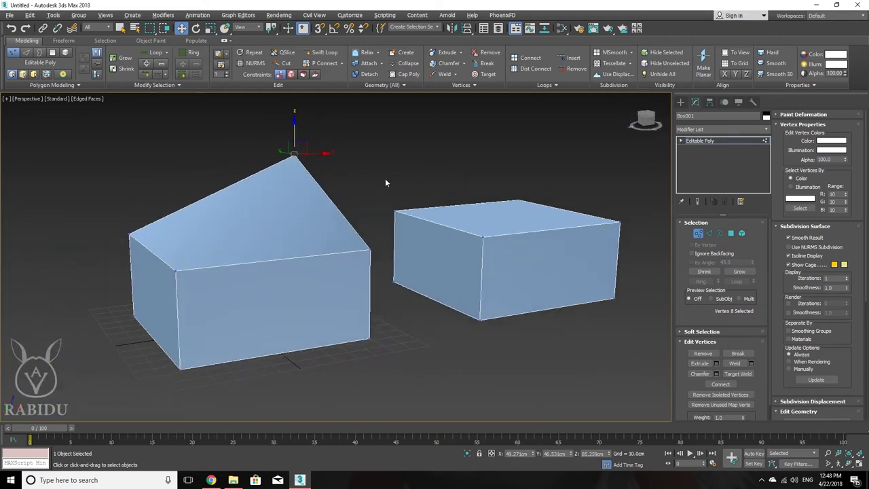
{"action": "key", "text": "ctrl+z"}
Select the left box's top back edge and try moving it, cancelling the move
{"action": "left_click", "coordinate": [709, 234]}
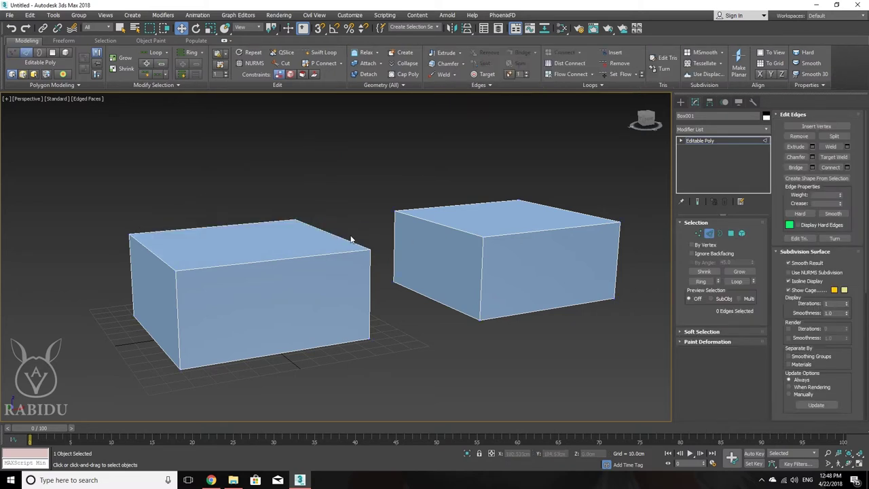
{"action": "left_click", "coordinate": [243, 224]}
{"action": "mouse_move", "coordinate": [243, 224]}
{"action": "middle_mouse_down", "text": "alt"}
{"action": "mouse_move", "coordinate": [263, 233]}
{"action": "mouse_move", "coordinate": [235, 210]}
{"action": "middle_mouse_up", "text": "alt"}
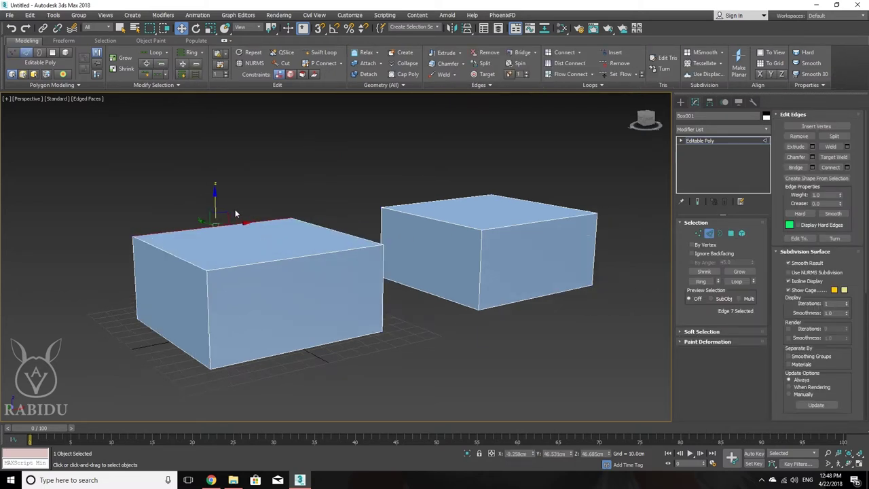
{"action": "mouse_move", "coordinate": [217, 202]}
{"action": "left_mouse_down"}
{"action": "mouse_move", "coordinate": [216, 136]}
{"action": "mouse_move", "coordinate": [209, 213]}
{"action": "mouse_move", "coordinate": [226, 161]}
{"action": "left_mouse_up"}
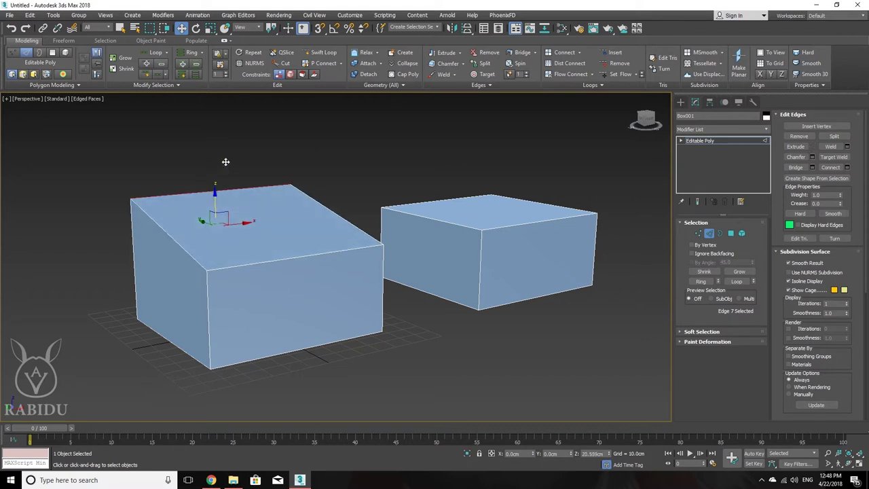
{"action": "right_click", "coordinate": [227, 160]}
Rotate and scale the top edge back to its original shape, then select all faces in Polygon mode
{"action": "key", "text": "e"}
{"action": "mouse_move", "coordinate": [228, 224]}
{"action": "left_mouse_down"}
{"action": "mouse_move", "coordinate": [256, 242]}
{"action": "mouse_move", "coordinate": [229, 213]}
{"action": "left_mouse_up"}
{"action": "middle_click_drag", "start_coordinate": [229, 213], "coordinate": [258, 252], "text": "alt"}
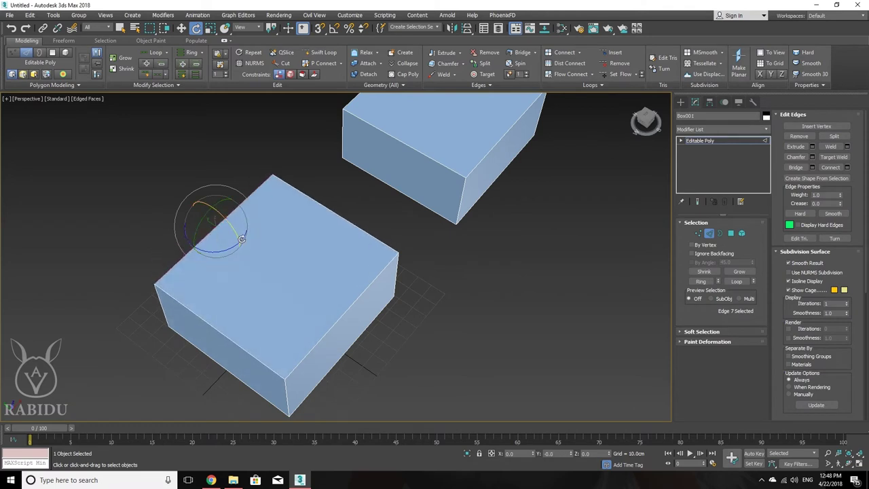
{"action": "key", "text": "r"}
{"action": "left_click_drag", "start_coordinate": [226, 235], "coordinate": [236, 231]}
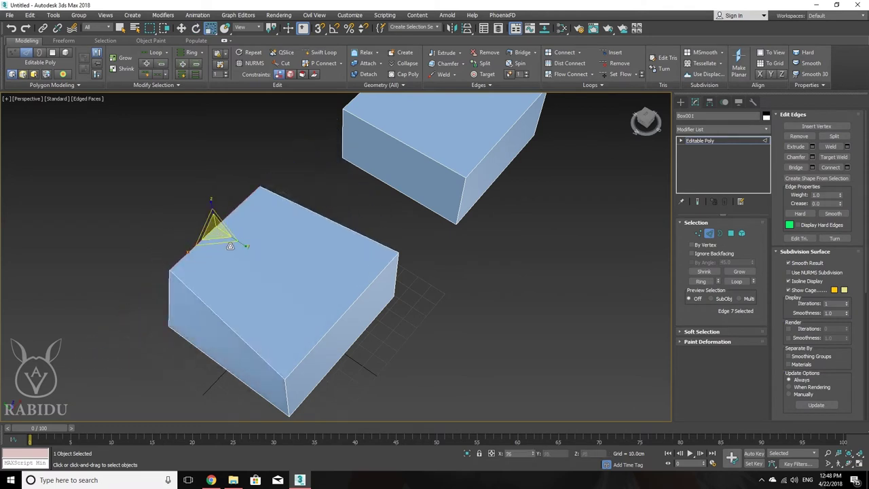
{"action": "mouse_move", "coordinate": [311, 241]}
{"action": "middle_mouse_down", "text": "alt"}
{"action": "mouse_move", "coordinate": [299, 201]}
{"action": "mouse_move", "coordinate": [309, 225]}
{"action": "middle_mouse_up", "text": "alt"}
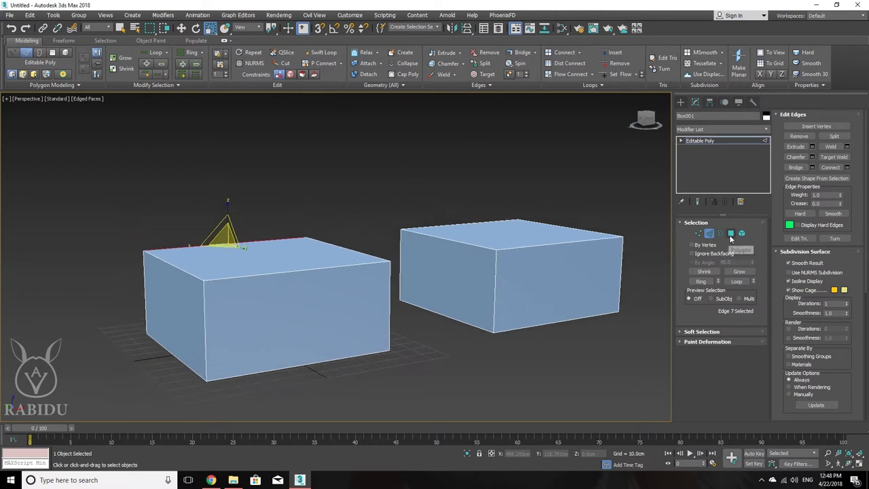
{"action": "left_click", "coordinate": [730, 232]}
{"action": "key", "text": "ctrl+a"}
Select the left box's top face and move it up along Z to make the box taller
{"action": "left_click", "coordinate": [297, 249]}
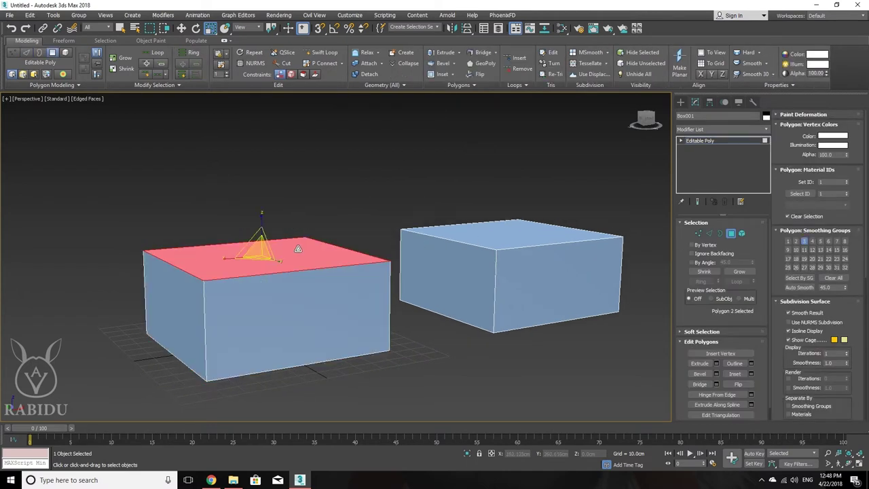
{"action": "key", "text": "w"}
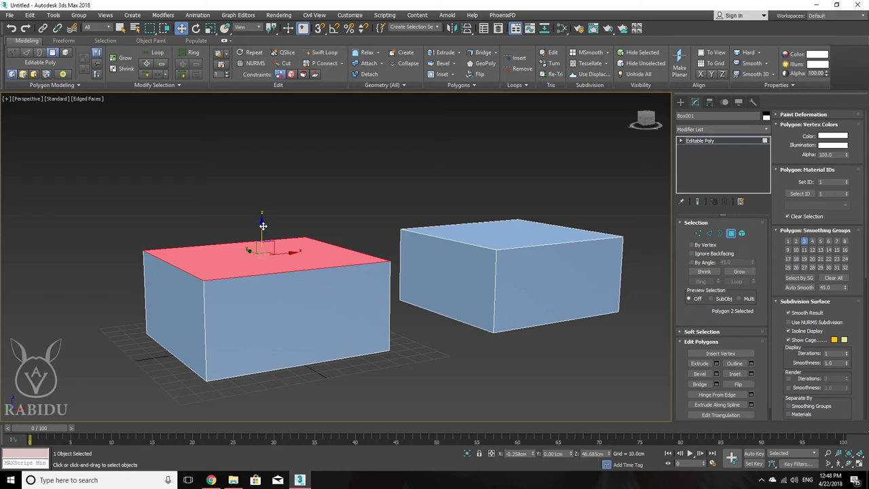
{"action": "mouse_move", "coordinate": [263, 225]}
{"action": "left_mouse_down"}
{"action": "mouse_move", "coordinate": [271, 142]}
{"action": "mouse_move", "coordinate": [283, 194]}
{"action": "mouse_move", "coordinate": [286, 150]}
{"action": "mouse_move", "coordinate": [289, 165]}
{"action": "mouse_move", "coordinate": [292, 227]}
{"action": "mouse_move", "coordinate": [293, 173]}
{"action": "left_mouse_up"}
{"action": "middle_click_drag", "start_coordinate": [374, 217], "coordinate": [273, 194], "text": "alt"}
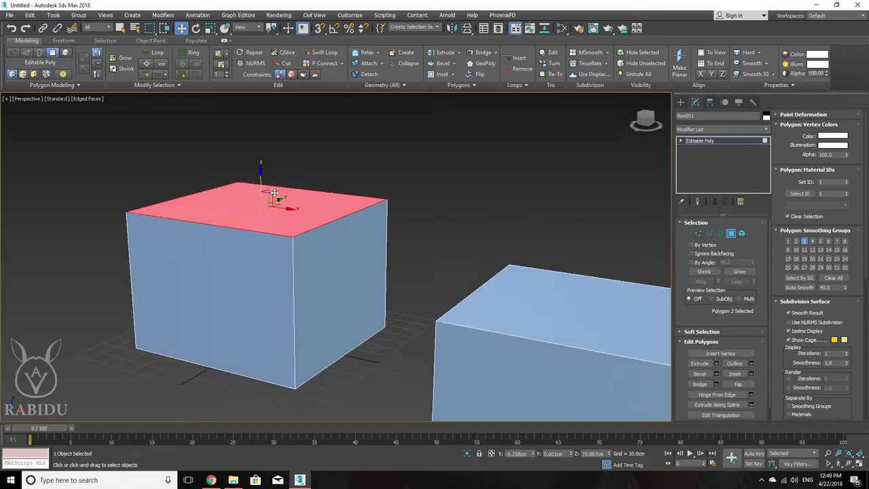
{"action": "middle_click_drag", "start_coordinate": [335, 237], "coordinate": [321, 227]}
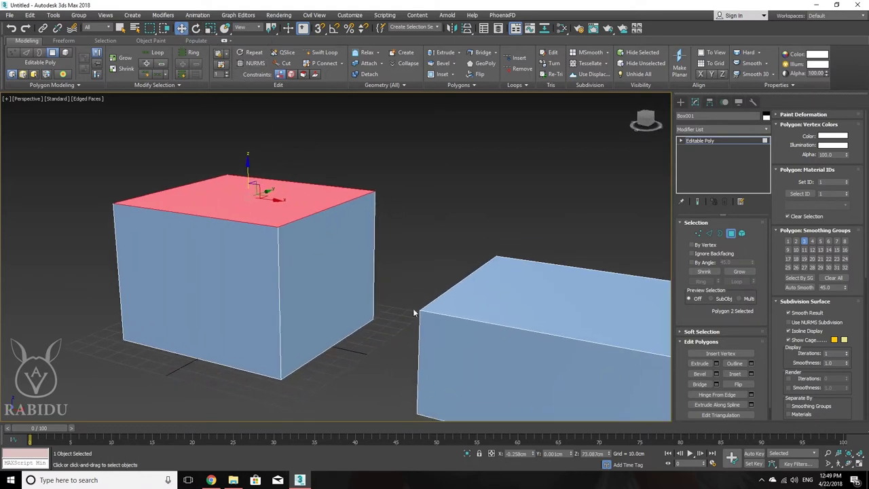
{"action": "mouse_move", "coordinate": [412, 311]}
{"action": "middle_mouse_down"}
{"action": "mouse_move", "coordinate": [355, 256]}
{"action": "mouse_move", "coordinate": [387, 242]}
{"action": "mouse_move", "coordinate": [399, 292]}
{"action": "middle_mouse_up"}
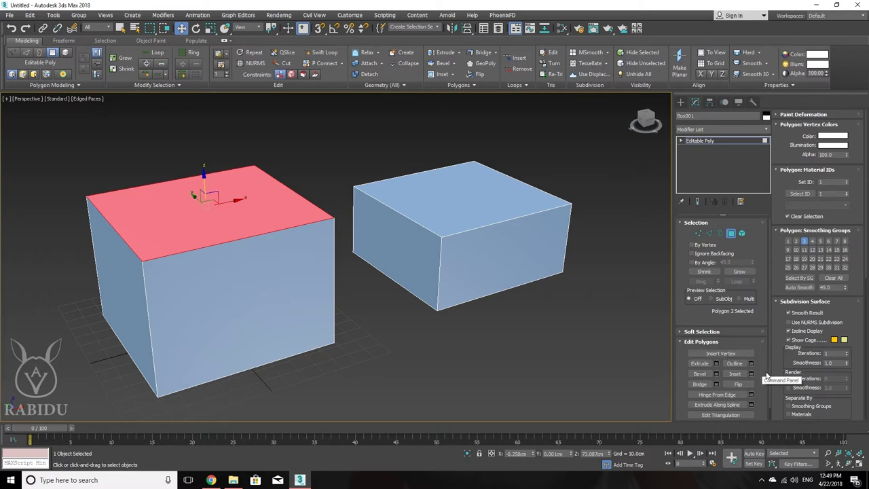
{"action": "scroll", "coordinate": [764, 377], "scroll_direction": "down", "scroll_amount": 1}
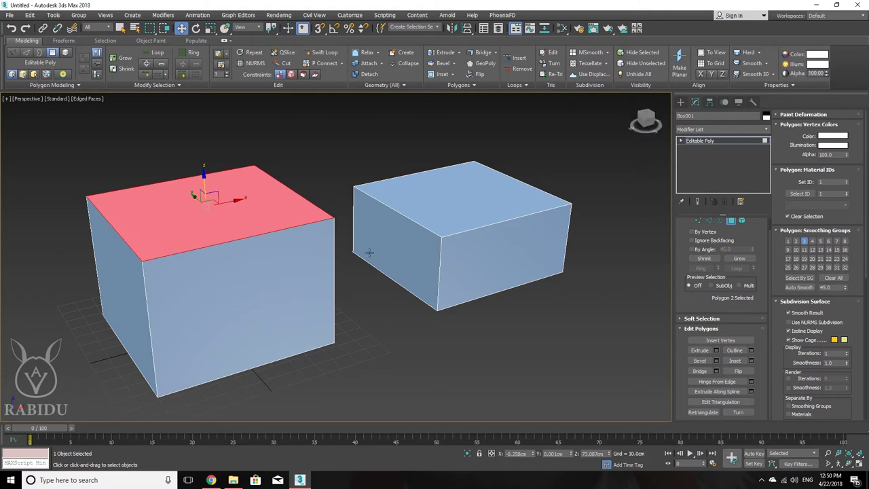
Pan the view and toggle Extrude on and off in the Edit Polygons rollout
{"action": "mouse_move", "coordinate": [370, 253]}
{"action": "middle_mouse_down"}
{"action": "mouse_move", "coordinate": [413, 281]}
{"action": "mouse_move", "coordinate": [407, 274]}
{"action": "mouse_move", "coordinate": [419, 270]}
{"action": "mouse_move", "coordinate": [448, 273]}
{"action": "mouse_move", "coordinate": [450, 246]}
{"action": "mouse_move", "coordinate": [452, 258]}
{"action": "middle_mouse_up"}
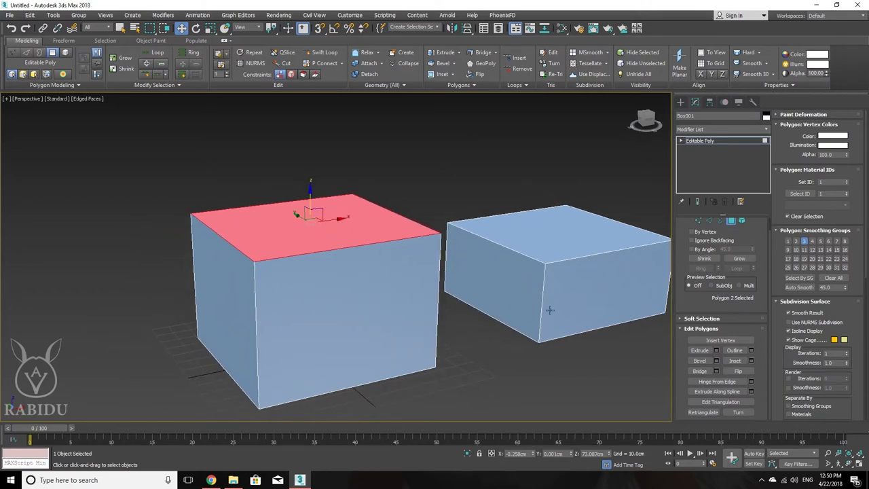
{"action": "left_click", "coordinate": [699, 350]}
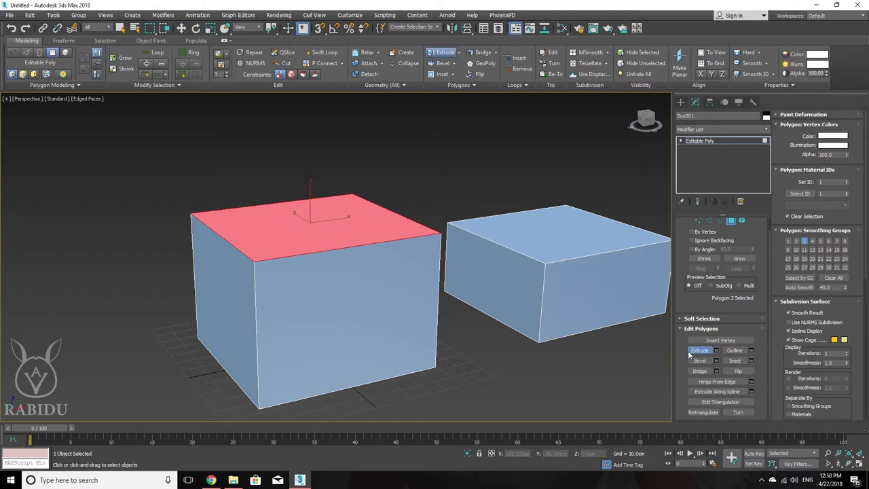
{"action": "left_click", "coordinate": [697, 350]}
{"action": "left_click_drag", "start_coordinate": [738, 229], "coordinate": [733, 242]}
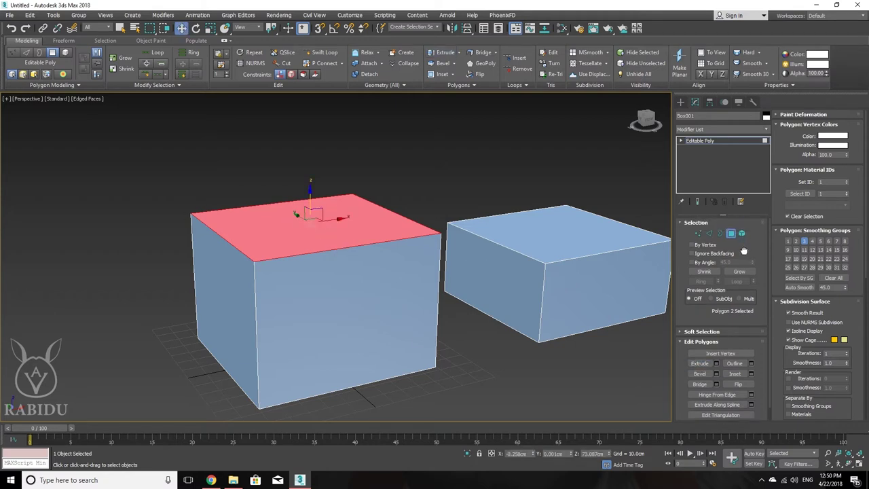
Extrude the top face upward, adjust the new section's height, and orbit to inspect it
{"action": "left_click", "coordinate": [700, 363]}
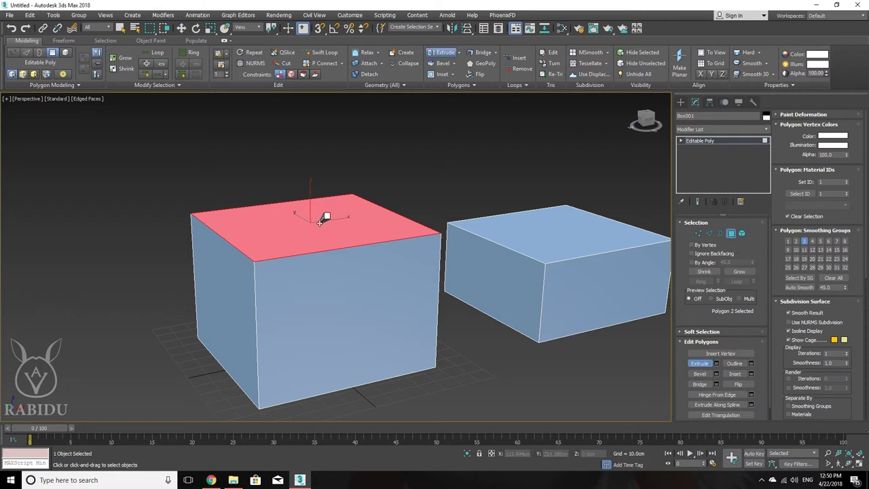
{"action": "left_click_drag", "start_coordinate": [326, 220], "coordinate": [314, 16]}
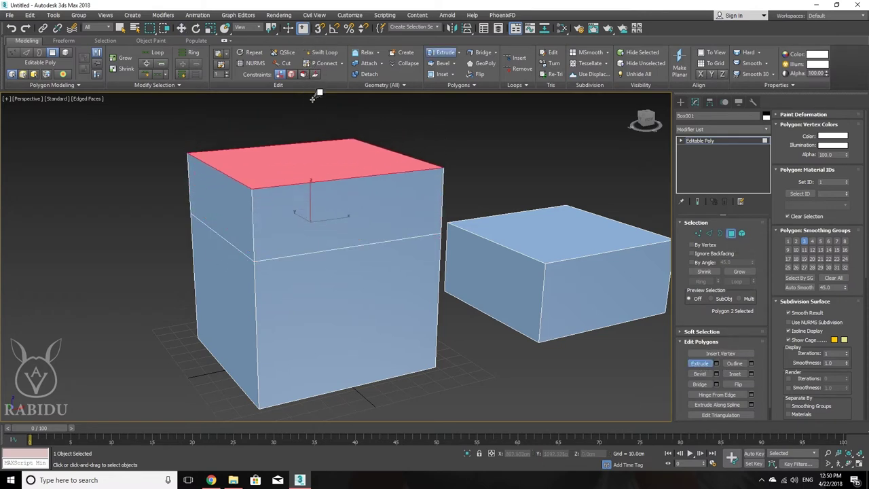
{"action": "left_click_drag", "start_coordinate": [314, 15], "coordinate": [329, 138]}
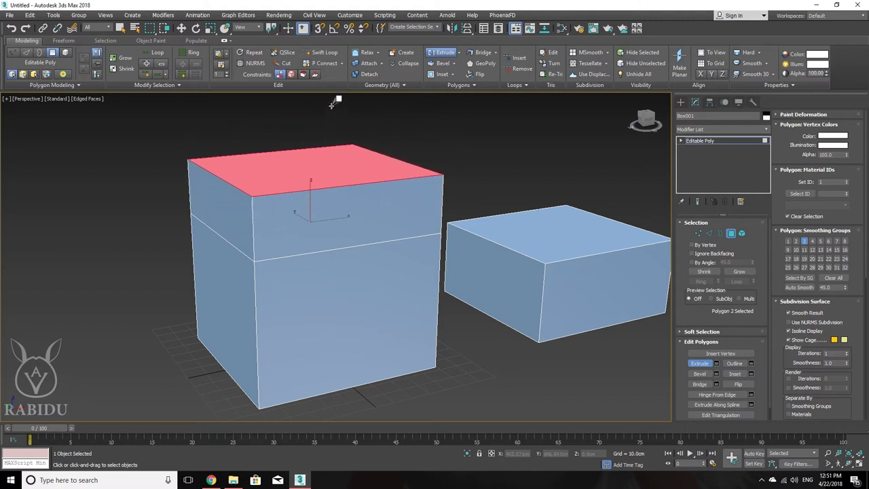
{"action": "left_click_drag", "start_coordinate": [329, 138], "coordinate": [337, 79]}
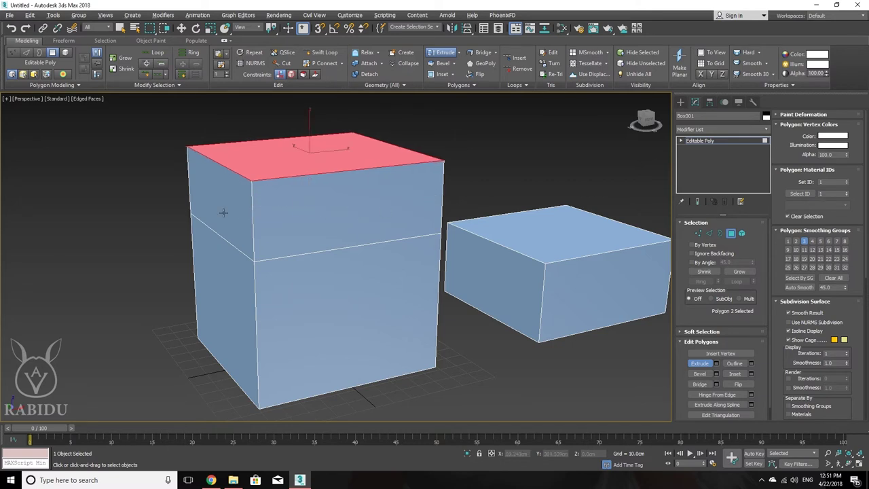
{"action": "mouse_move", "coordinate": [244, 207]}
{"action": "middle_mouse_down", "text": "alt"}
{"action": "mouse_move", "coordinate": [340, 208]}
{"action": "mouse_move", "coordinate": [195, 233]}
{"action": "middle_mouse_up", "text": "alt"}
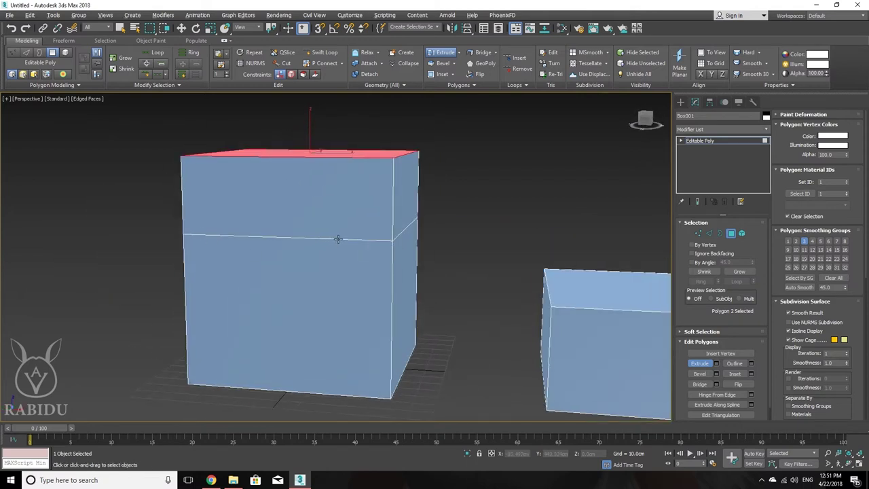
{"action": "mouse_move", "coordinate": [337, 238]}
{"action": "middle_mouse_down", "text": "alt"}
{"action": "mouse_move", "coordinate": [297, 240]}
{"action": "mouse_move", "coordinate": [381, 238]}
{"action": "mouse_move", "coordinate": [335, 241]}
{"action": "middle_mouse_up", "text": "alt"}
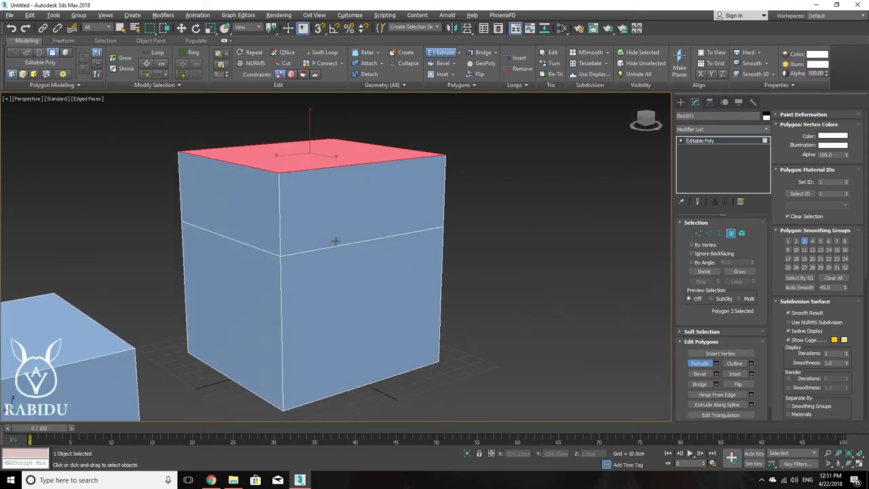
{"action": "mouse_move", "coordinate": [267, 232]}
{"action": "middle_mouse_down", "text": "alt"}
{"action": "mouse_move", "coordinate": [382, 240]}
{"action": "mouse_move", "coordinate": [363, 264]}
{"action": "mouse_move", "coordinate": [347, 250]}
{"action": "mouse_move", "coordinate": [362, 251]}
{"action": "middle_mouse_up", "text": "alt"}
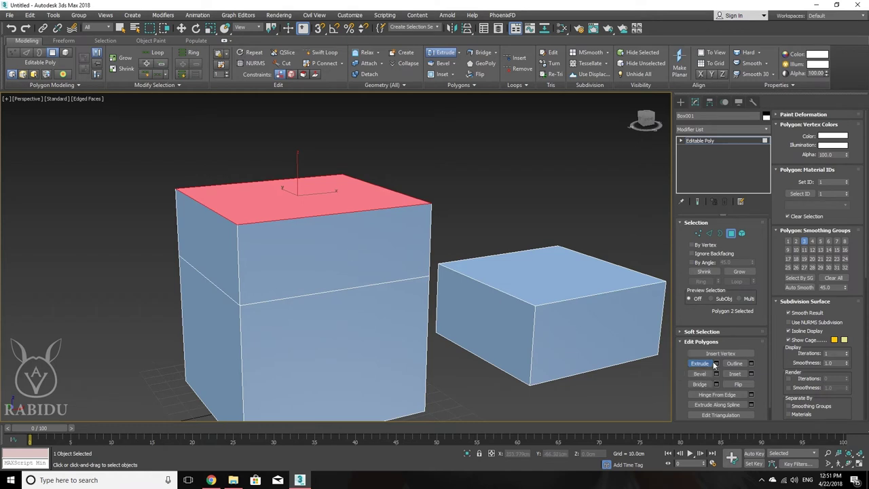
{"action": "mouse_move", "coordinate": [505, 330]}
{"action": "middle_mouse_down", "text": "alt"}
{"action": "mouse_move", "coordinate": [403, 303]}
{"action": "mouse_move", "coordinate": [448, 300]}
{"action": "mouse_move", "coordinate": [471, 281]}
{"action": "middle_mouse_up", "text": "alt"}
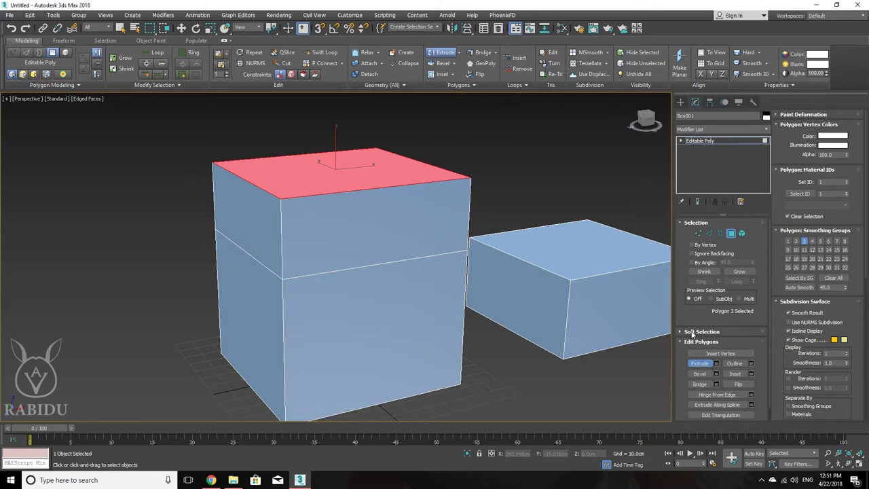
{"action": "left_click", "coordinate": [699, 375]}
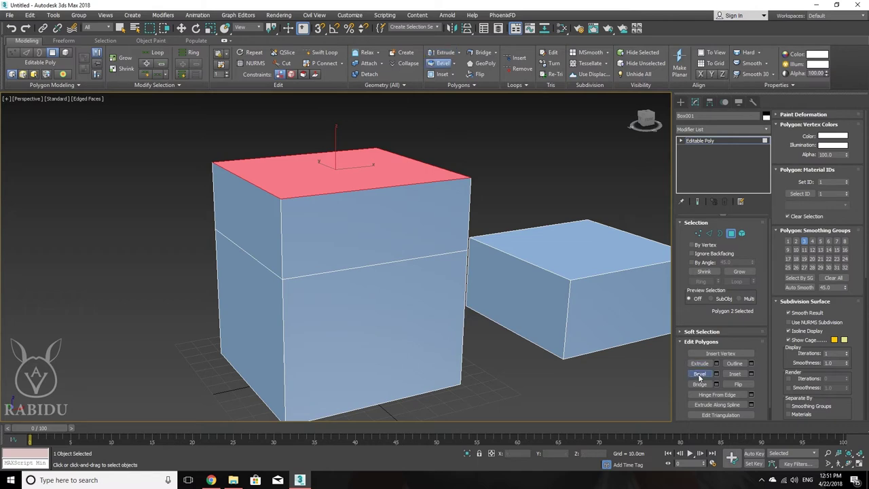
{"action": "middle_click_drag", "start_coordinate": [463, 331], "coordinate": [411, 268]}
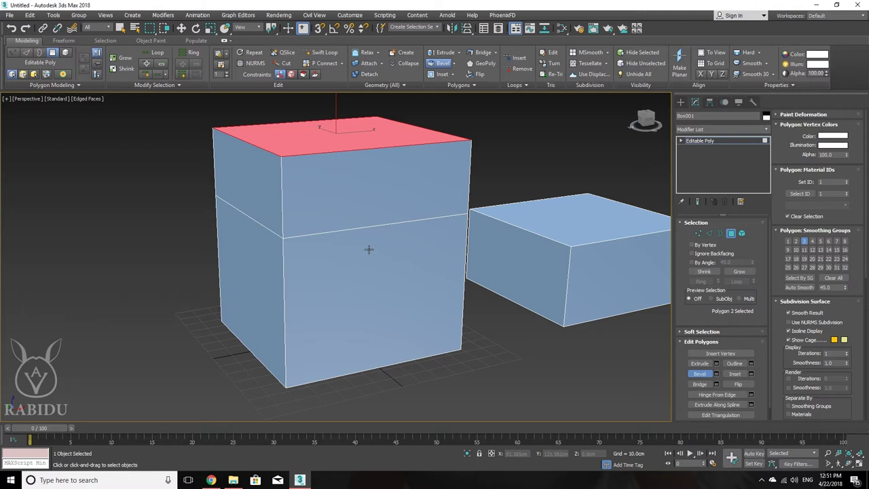
{"action": "left_click", "coordinate": [369, 250]}
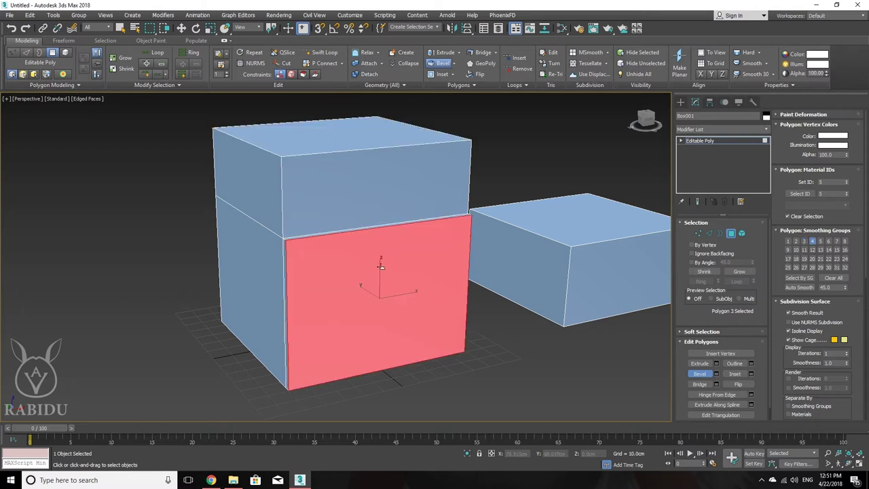
{"action": "left_click_drag", "start_coordinate": [380, 266], "coordinate": [382, 192]}
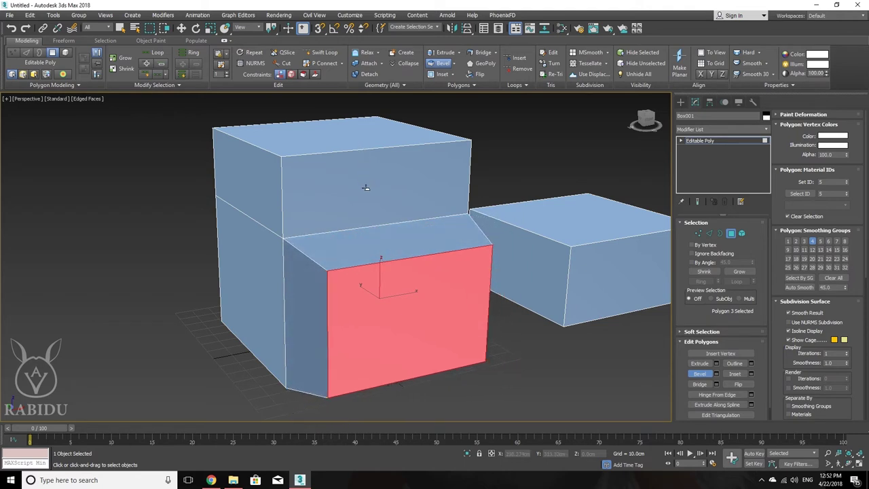
{"action": "left_click", "coordinate": [361, 194]}
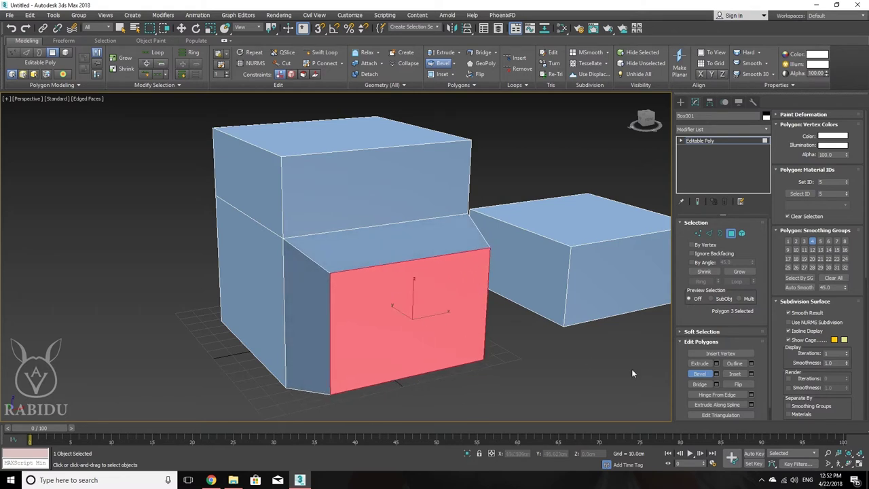
{"action": "left_click", "coordinate": [696, 375]}
{"action": "left_click", "coordinate": [699, 375]}
Inset the bevelled front face, leaving a narrow border ring, then zoom in to inspect
{"action": "left_click", "coordinate": [735, 374]}
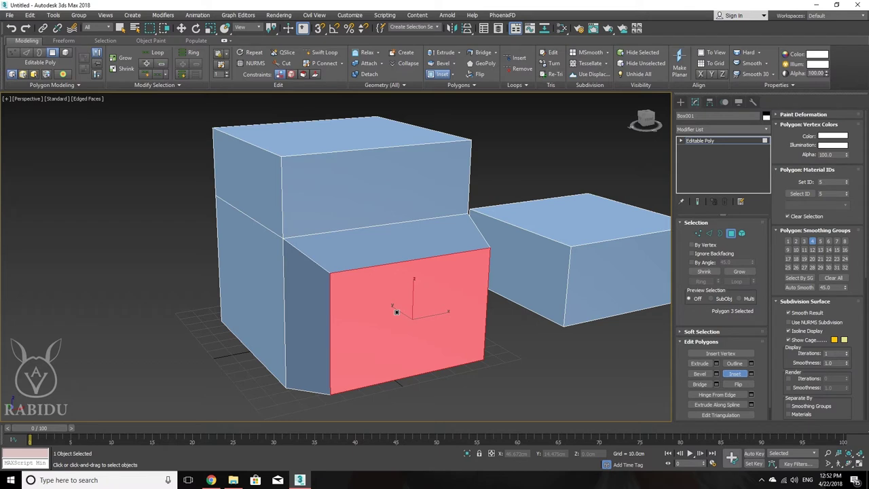
{"action": "left_click_drag", "start_coordinate": [399, 300], "coordinate": [412, 336]}
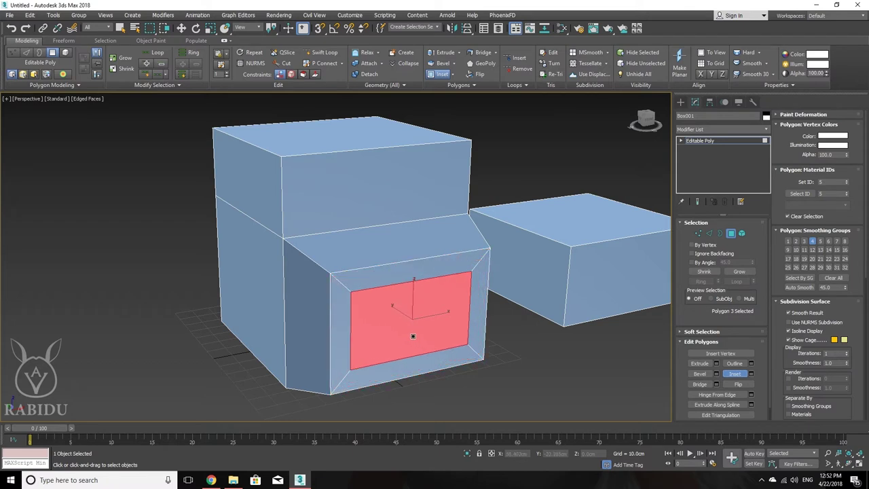
{"action": "left_click_drag", "start_coordinate": [413, 336], "coordinate": [419, 335]}
{"action": "mouse_move", "coordinate": [415, 299]}
{"action": "middle_mouse_down", "text": "alt"}
{"action": "mouse_move", "coordinate": [442, 305]}
{"action": "mouse_move", "coordinate": [452, 293]}
{"action": "mouse_move", "coordinate": [416, 291]}
{"action": "middle_mouse_up", "text": "alt"}
{"action": "scroll", "coordinate": [415, 291], "scroll_direction": "down", "scroll_amount": 2}
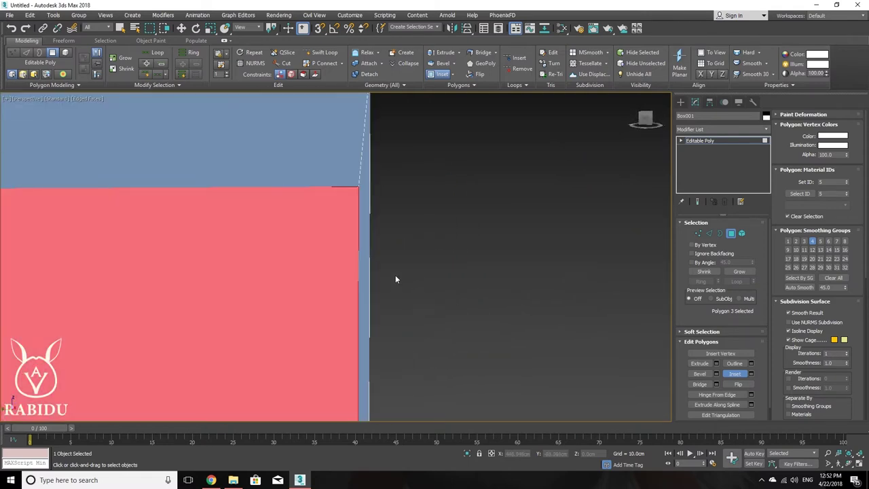
{"action": "key", "text": "alt+z"}
{"action": "mouse_move", "coordinate": [365, 238]}
{"action": "left_mouse_down"}
{"action": "mouse_move", "coordinate": [348, 257]}
{"action": "mouse_move", "coordinate": [346, 283]}
{"action": "mouse_move", "coordinate": [351, 239]}
{"action": "left_mouse_up"}
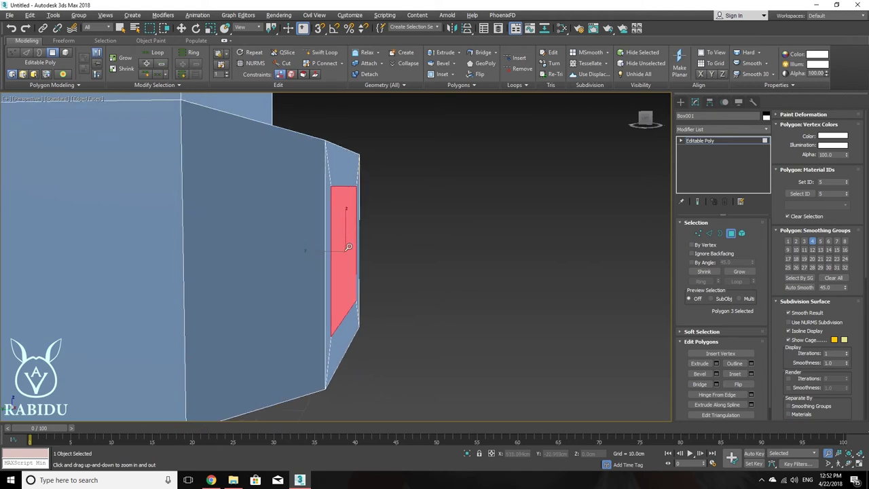
{"action": "mouse_move", "coordinate": [348, 246]}
{"action": "left_mouse_down"}
{"action": "mouse_move", "coordinate": [349, 263]}
{"action": "mouse_move", "coordinate": [346, 204]}
{"action": "mouse_move", "coordinate": [346, 227]}
{"action": "mouse_move", "coordinate": [346, 213]}
{"action": "mouse_move", "coordinate": [354, 218]}
{"action": "left_mouse_up"}
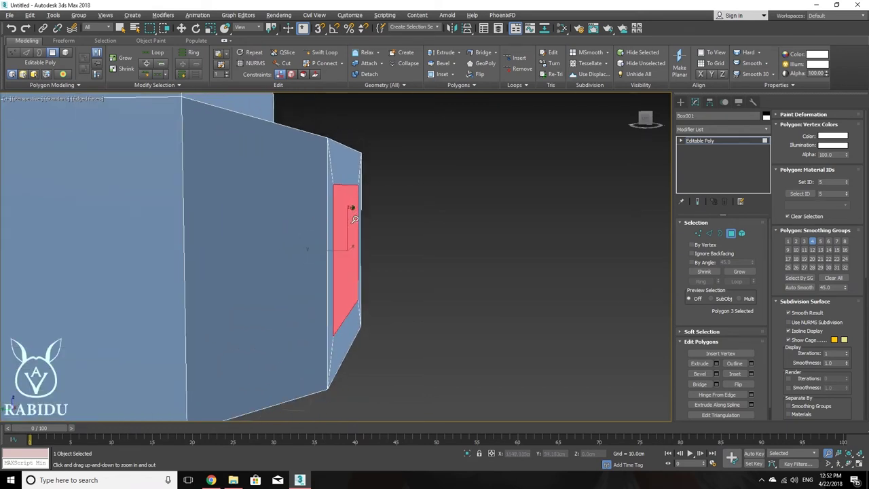
{"action": "key", "text": "shift+i"}
{"action": "middle_click_drag", "start_coordinate": [389, 243], "coordinate": [362, 240], "text": "alt"}
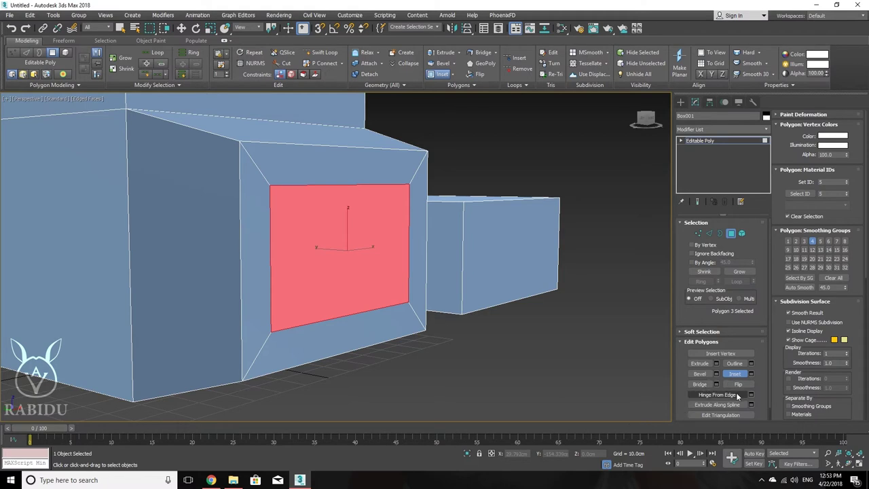
{"action": "scroll", "coordinate": [444, 275], "scroll_direction": "down", "scroll_amount": 1}
{"action": "scroll", "coordinate": [445, 275], "scroll_direction": "down", "scroll_amount": 3}
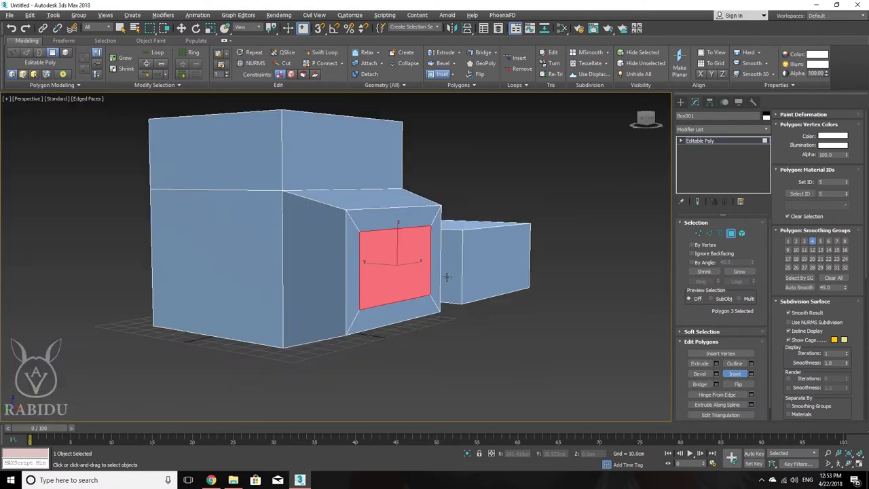
{"action": "mouse_move", "coordinate": [441, 275]}
{"action": "middle_mouse_down", "text": "alt"}
{"action": "mouse_move", "coordinate": [363, 271]}
{"action": "mouse_move", "coordinate": [369, 280]}
{"action": "middle_mouse_up", "text": "alt"}
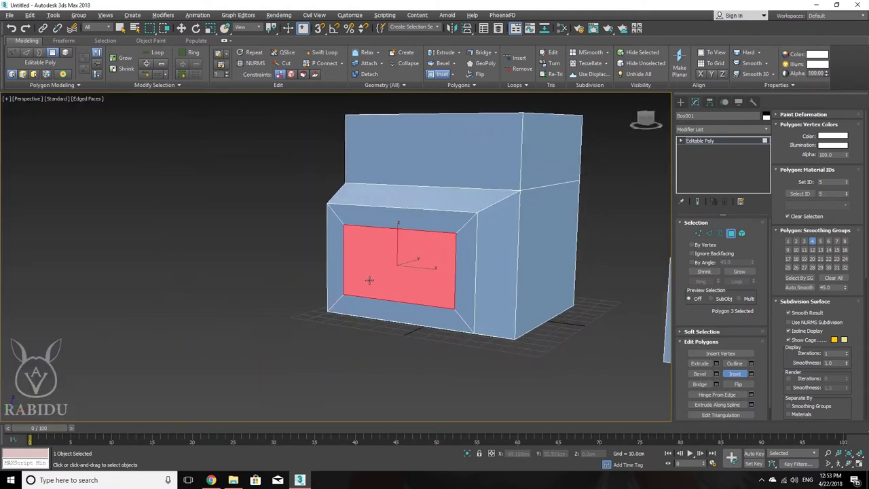
{"action": "middle_click_drag", "start_coordinate": [448, 283], "coordinate": [260, 264]}
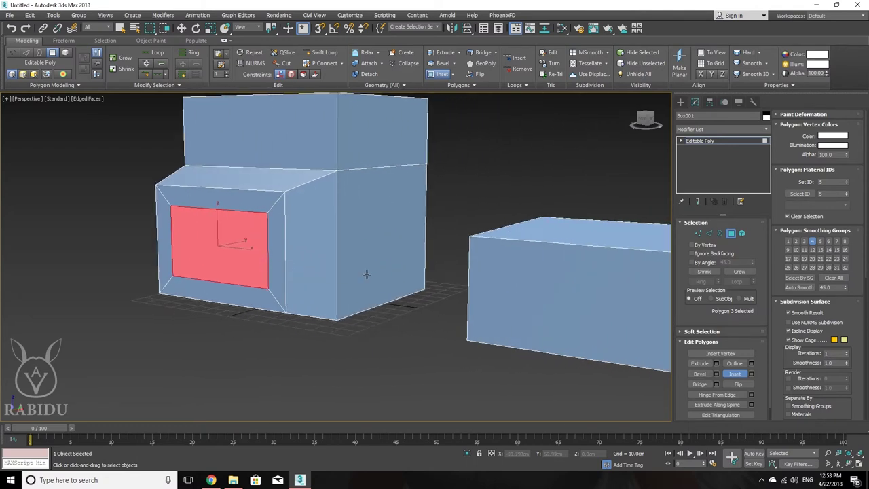
{"action": "mouse_move", "coordinate": [366, 274]}
{"action": "middle_mouse_down", "text": "alt"}
{"action": "mouse_move", "coordinate": [414, 271]}
{"action": "mouse_move", "coordinate": [440, 240]}
{"action": "middle_mouse_up", "text": "alt"}
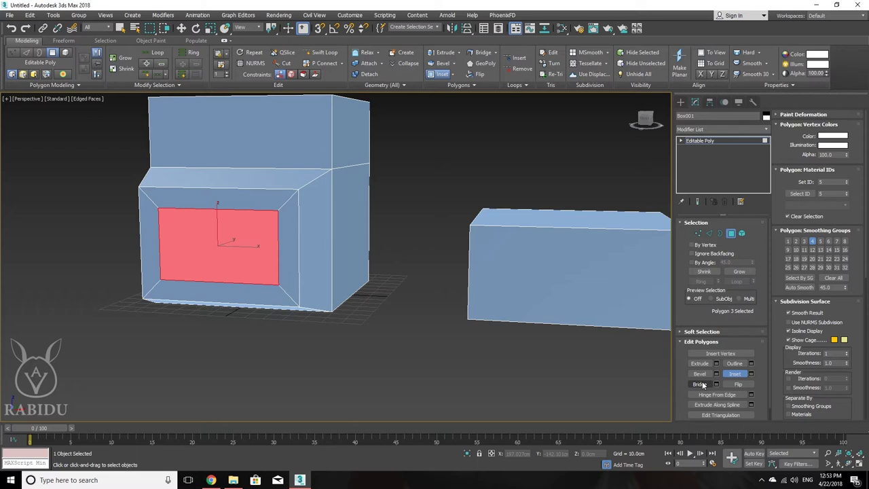
Select the main box's right side face and toggle Inset on and off, undoing a stray change
{"action": "left_click", "coordinate": [355, 210]}
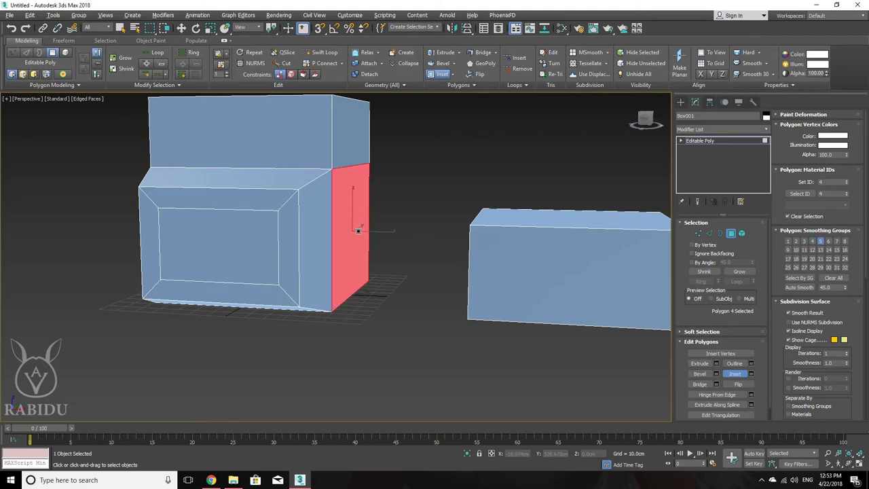
{"action": "mouse_move", "coordinate": [385, 249]}
{"action": "middle_mouse_down", "text": "alt"}
{"action": "mouse_move", "coordinate": [421, 253]}
{"action": "mouse_move", "coordinate": [384, 257]}
{"action": "middle_mouse_up", "text": "alt"}
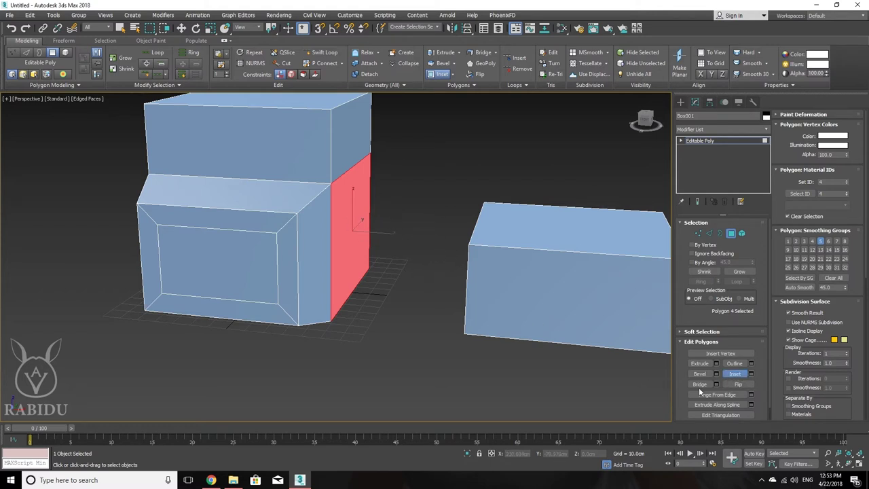
{"action": "left_click", "coordinate": [739, 374]}
{"action": "left_click", "coordinate": [738, 377]}
{"action": "key", "text": "w"}
{"action": "key", "text": "ctrl+z"}
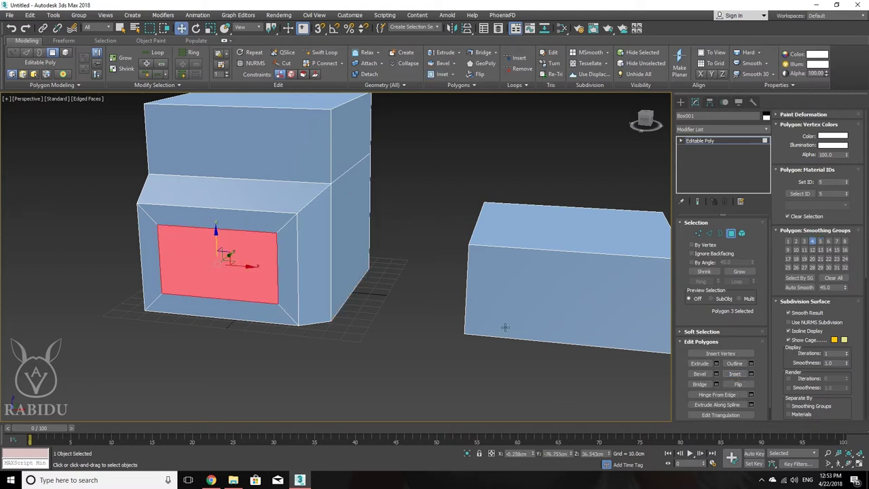
{"action": "left_click", "coordinate": [734, 374]}
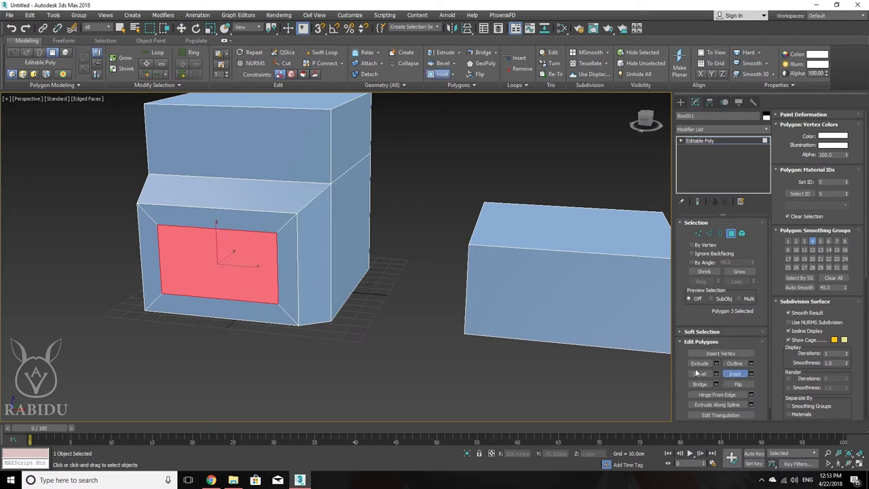
{"action": "key", "text": "w"}
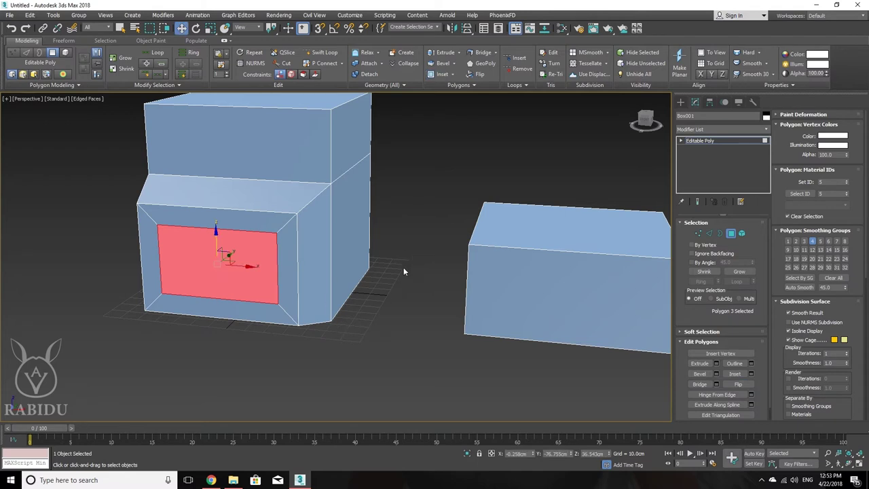
Select the main box's right side face and Ctrl-add the second box's facing left side
{"action": "left_click", "coordinate": [346, 220]}
{"action": "mouse_move", "coordinate": [347, 220]}
{"action": "middle_mouse_down", "text": "alt"}
{"action": "mouse_move", "coordinate": [364, 265]}
{"action": "mouse_move", "coordinate": [343, 256]}
{"action": "mouse_move", "coordinate": [339, 265]}
{"action": "mouse_move", "coordinate": [411, 264]}
{"action": "middle_mouse_up", "text": "alt"}
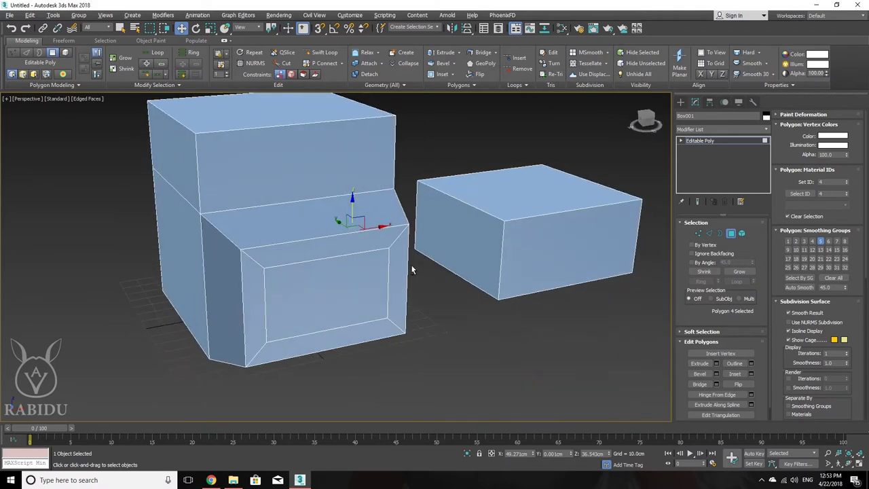
{"action": "left_click", "coordinate": [473, 231], "text": "ctrl"}
{"action": "mouse_move", "coordinate": [469, 275]}
{"action": "middle_mouse_down", "text": "alt"}
{"action": "mouse_move", "coordinate": [421, 265]}
{"action": "mouse_move", "coordinate": [427, 272]}
{"action": "middle_mouse_up", "text": "alt"}
{"action": "mouse_move", "coordinate": [374, 188]}
{"action": "middle_mouse_down", "text": "alt"}
{"action": "mouse_move", "coordinate": [355, 190]}
{"action": "mouse_move", "coordinate": [489, 248]}
{"action": "mouse_move", "coordinate": [353, 197]}
{"action": "mouse_move", "coordinate": [480, 241]}
{"action": "middle_mouse_up", "text": "alt"}
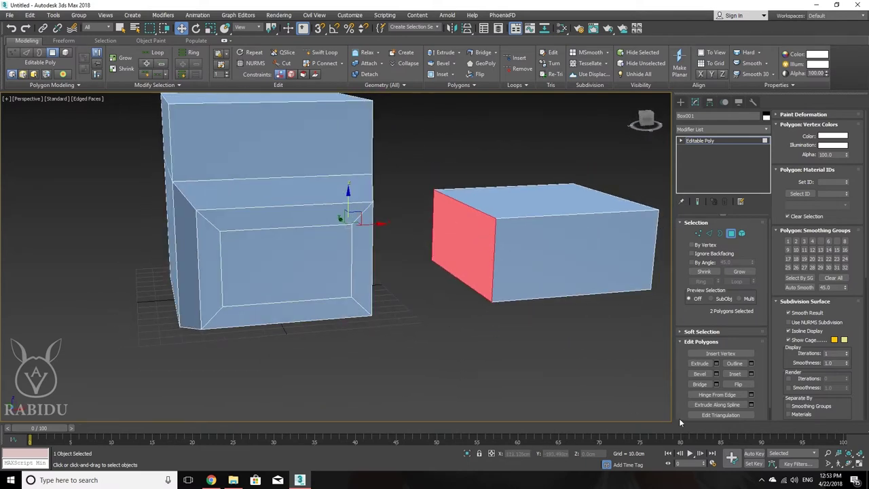
Bridge the two selected faces and orbit around the new four-face connection
{"action": "left_click", "coordinate": [699, 384]}
{"action": "mouse_move", "coordinate": [420, 224]}
{"action": "middle_mouse_down", "text": "alt"}
{"action": "mouse_move", "coordinate": [433, 233]}
{"action": "mouse_move", "coordinate": [414, 220]}
{"action": "mouse_move", "coordinate": [443, 218]}
{"action": "middle_mouse_up", "text": "alt"}
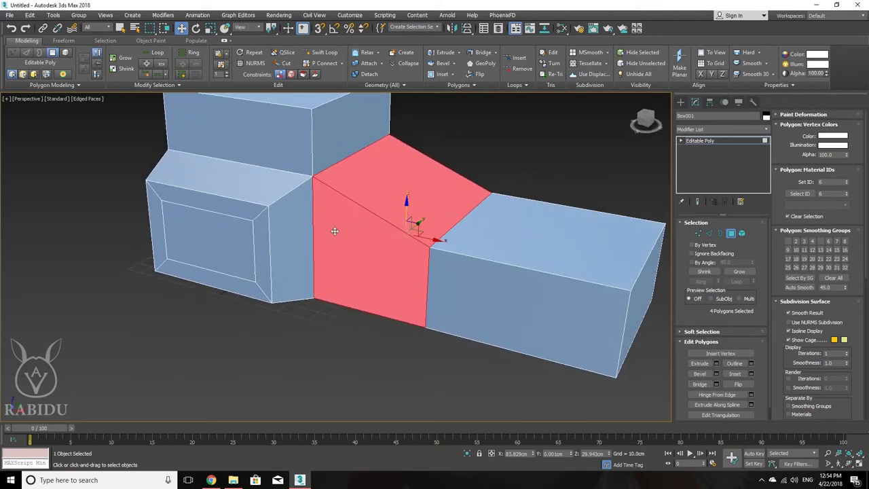
{"action": "middle_click_drag", "start_coordinate": [374, 256], "coordinate": [380, 244], "text": "alt"}
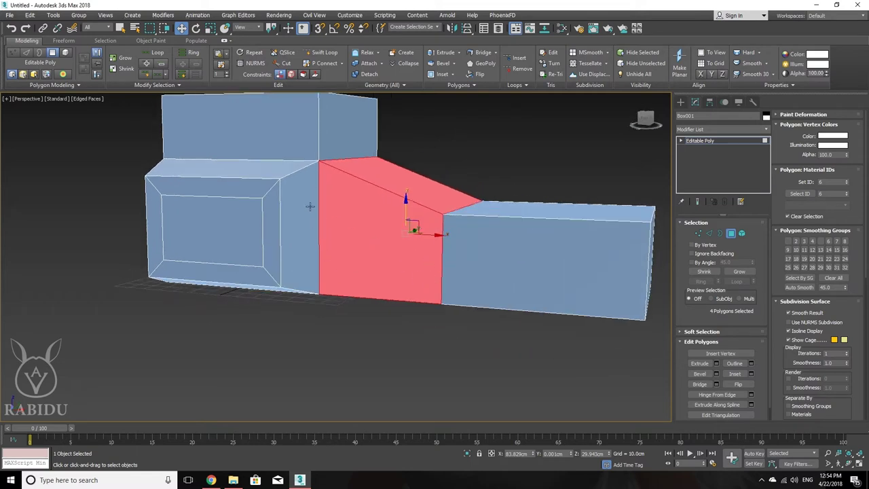
{"action": "middle_click_drag", "start_coordinate": [403, 252], "coordinate": [404, 259], "text": "alt"}
{"action": "middle_click_drag", "start_coordinate": [355, 174], "coordinate": [352, 156], "text": "alt"}
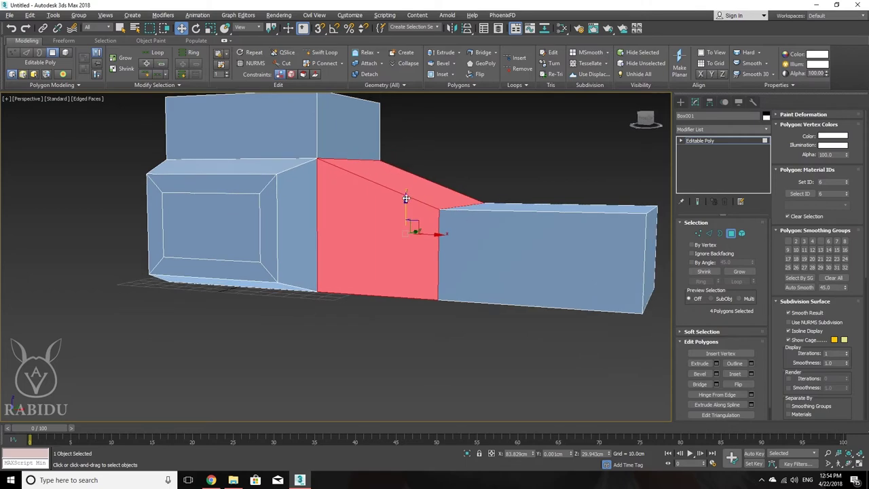
{"action": "mouse_move", "coordinate": [406, 197]}
{"action": "middle_mouse_down", "text": "alt"}
{"action": "mouse_move", "coordinate": [352, 212]}
{"action": "mouse_move", "coordinate": [373, 231]}
{"action": "mouse_move", "coordinate": [357, 230]}
{"action": "mouse_move", "coordinate": [414, 279]}
{"action": "mouse_move", "coordinate": [376, 256]}
{"action": "mouse_move", "coordinate": [412, 289]}
{"action": "mouse_move", "coordinate": [536, 322]}
{"action": "mouse_move", "coordinate": [435, 255]}
{"action": "mouse_move", "coordinate": [415, 278]}
{"action": "mouse_move", "coordinate": [431, 267]}
{"action": "mouse_move", "coordinate": [415, 248]}
{"action": "mouse_move", "coordinate": [307, 236]}
{"action": "middle_mouse_up", "text": "alt"}
{"action": "mouse_move", "coordinate": [425, 267]}
{"action": "middle_mouse_down", "text": "alt"}
{"action": "mouse_move", "coordinate": [362, 258]}
{"action": "mouse_move", "coordinate": [430, 239]}
{"action": "mouse_move", "coordinate": [427, 265]}
{"action": "mouse_move", "coordinate": [423, 254]}
{"action": "middle_mouse_up", "text": "alt"}
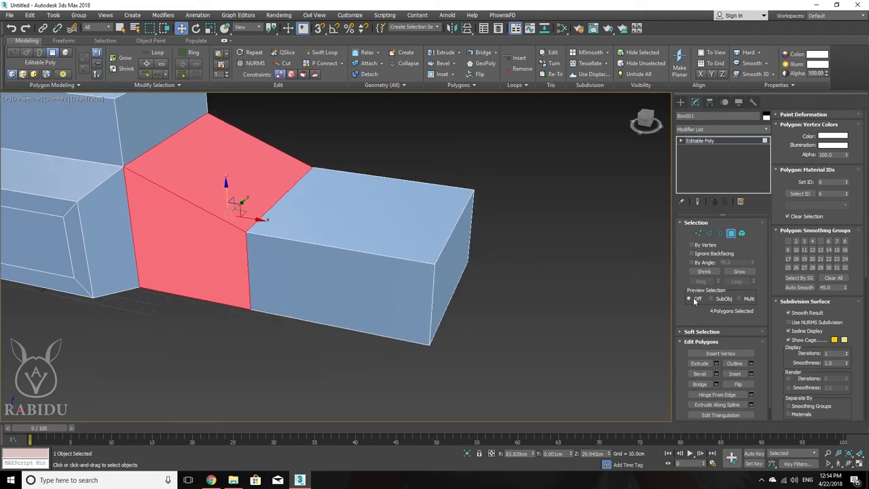
Select the right end box's faces and Shift-move a copy right, cloning it to an element
{"action": "scroll", "coordinate": [438, 275], "scroll_direction": "down", "scroll_amount": 2}
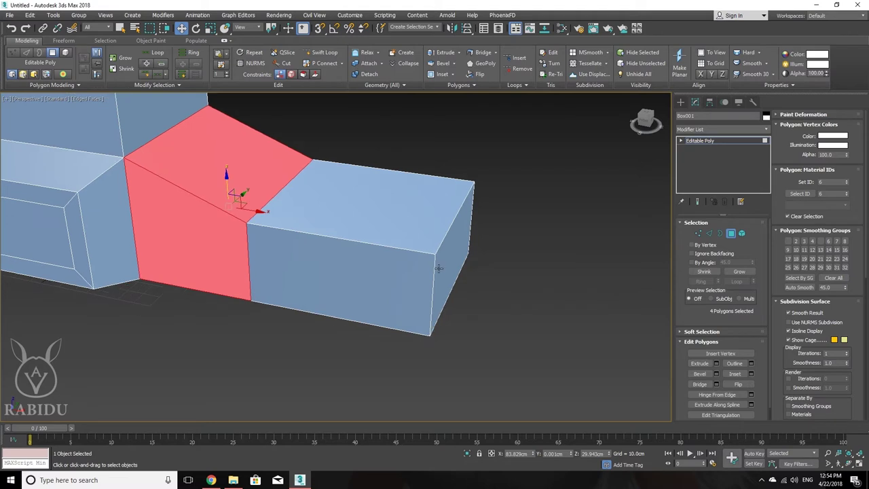
{"action": "scroll", "coordinate": [425, 281], "scroll_direction": "down", "scroll_amount": 2}
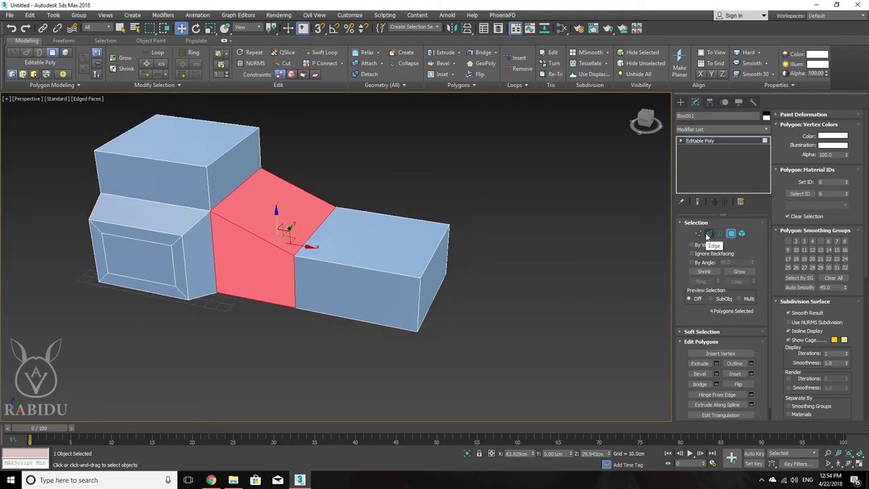
{"action": "left_click_drag", "start_coordinate": [573, 200], "coordinate": [385, 342]}
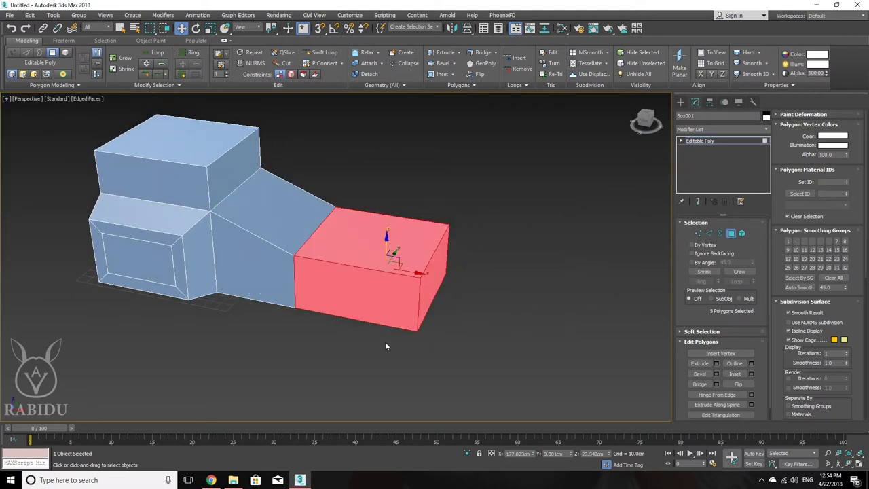
{"action": "middle_click_drag", "start_coordinate": [385, 341], "coordinate": [416, 332], "text": "alt"}
{"action": "mouse_move", "coordinate": [411, 270]}
{"action": "left_mouse_down"}
{"action": "mouse_move", "coordinate": [646, 317]}
{"action": "mouse_move", "coordinate": [607, 311]}
{"action": "left_mouse_up"}
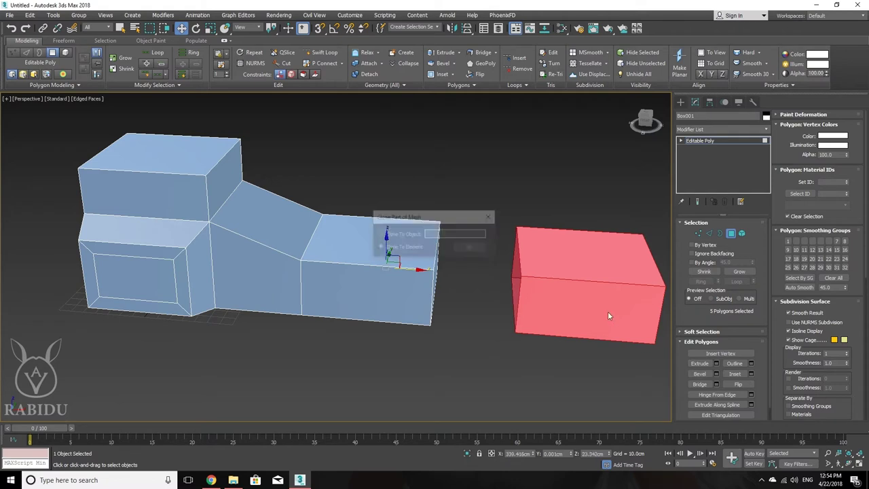
{"action": "left_click", "coordinate": [468, 247]}
Clear the face selection and orbit and zoom around the boxes to inspect the copy
{"action": "middle_click_drag", "start_coordinate": [468, 248], "coordinate": [460, 290], "text": "alt"}
{"action": "scroll", "coordinate": [461, 290], "scroll_direction": "up", "scroll_amount": 3}
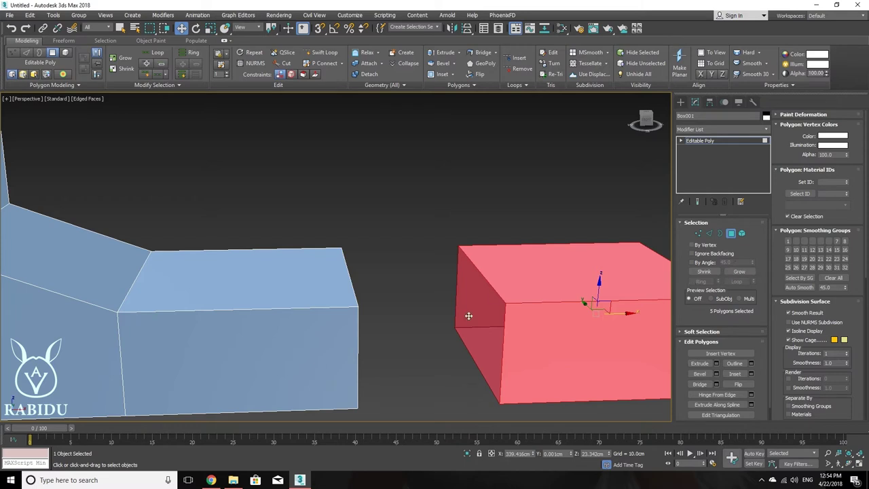
{"action": "left_click", "coordinate": [421, 301]}
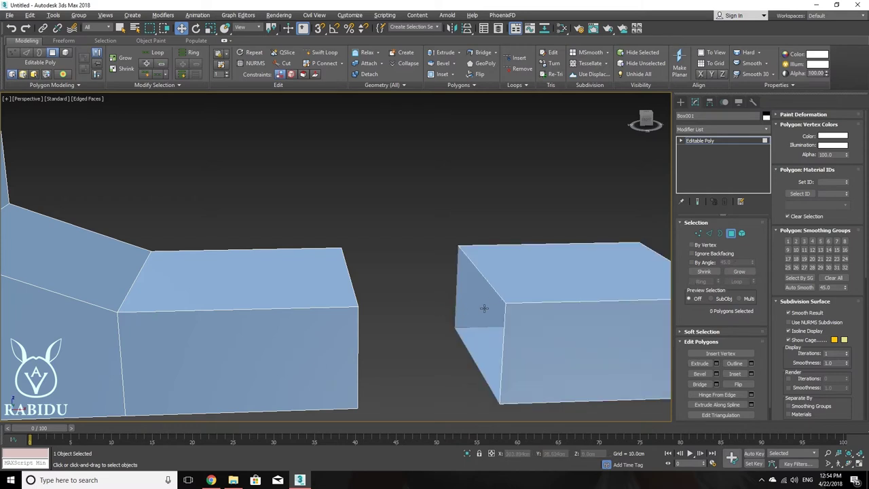
{"action": "mouse_move", "coordinate": [485, 307]}
{"action": "middle_mouse_down", "text": "alt"}
{"action": "mouse_move", "coordinate": [504, 301]}
{"action": "mouse_move", "coordinate": [481, 307]}
{"action": "mouse_move", "coordinate": [478, 318]}
{"action": "mouse_move", "coordinate": [464, 289]}
{"action": "mouse_move", "coordinate": [463, 301]}
{"action": "mouse_move", "coordinate": [333, 235]}
{"action": "middle_mouse_up", "text": "alt"}
{"action": "mouse_move", "coordinate": [479, 222]}
{"action": "middle_mouse_down", "text": "alt"}
{"action": "mouse_move", "coordinate": [466, 249]}
{"action": "mouse_move", "coordinate": [437, 258]}
{"action": "middle_mouse_up", "text": "alt"}
{"action": "scroll", "coordinate": [401, 234], "scroll_direction": "up", "scroll_amount": 3}
{"action": "scroll", "coordinate": [364, 190], "scroll_direction": "up", "scroll_amount": 3}
{"action": "scroll", "coordinate": [363, 190], "scroll_direction": "down", "scroll_amount": 5}
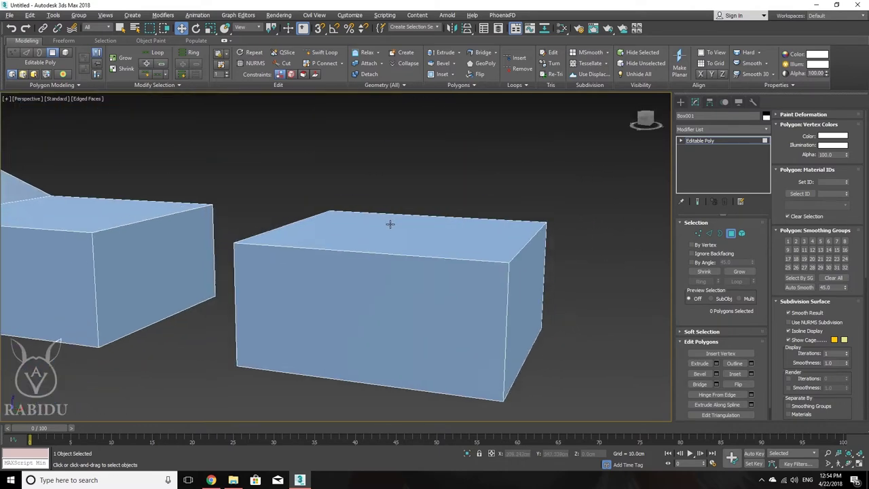
{"action": "mouse_move", "coordinate": [389, 225]}
{"action": "middle_mouse_down", "text": "alt"}
{"action": "mouse_move", "coordinate": [410, 225]}
{"action": "mouse_move", "coordinate": [362, 244]}
{"action": "mouse_move", "coordinate": [317, 283]}
{"action": "middle_mouse_up", "text": "alt"}
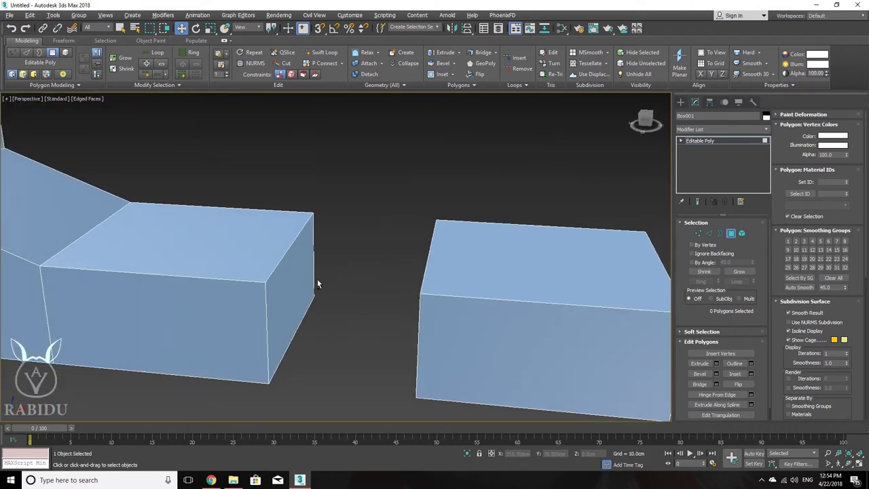
Delete the end face of the bridged mesh to leave it open-ended
{"action": "left_click", "coordinate": [292, 288]}
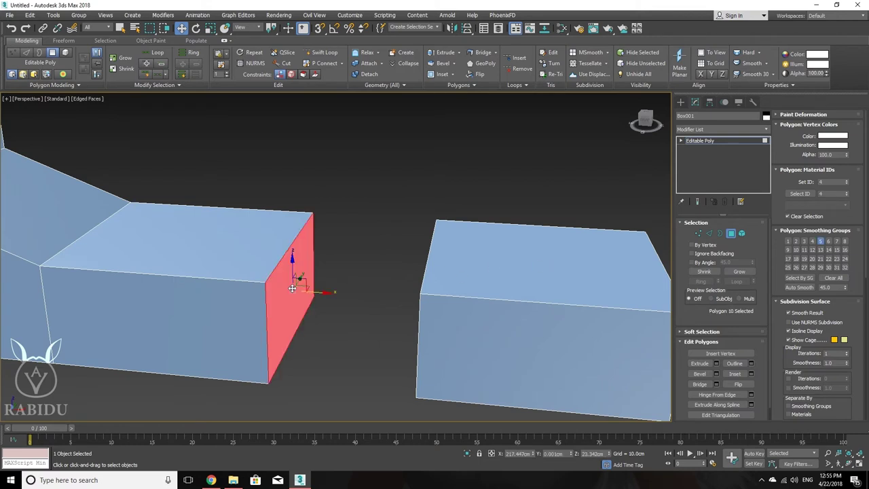
{"action": "mouse_move", "coordinate": [405, 303]}
{"action": "middle_mouse_down", "text": "alt"}
{"action": "mouse_move", "coordinate": [401, 291]}
{"action": "mouse_move", "coordinate": [329, 284]}
{"action": "middle_mouse_up", "text": "alt"}
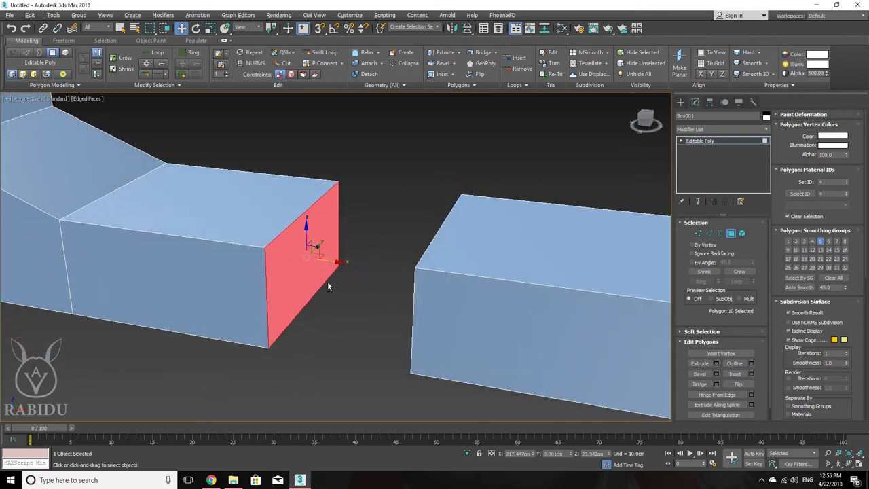
{"action": "key", "text": "Delete"}
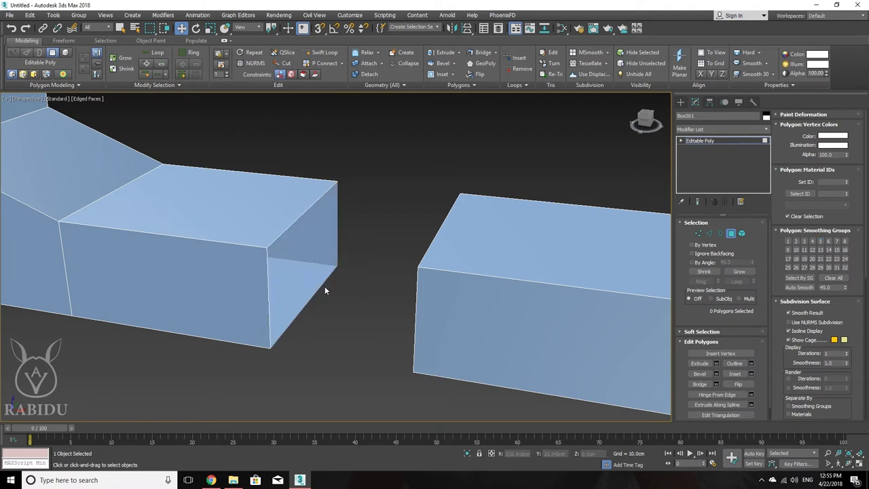
In Edge mode, select the opening's border edges, then extend its top edge with Loop
{"action": "left_click", "coordinate": [709, 233]}
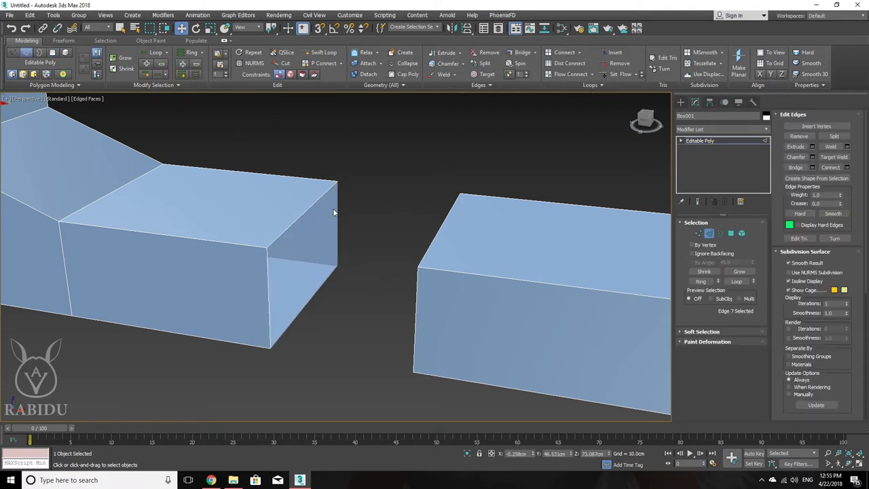
{"action": "double_click", "coordinate": [306, 209]}
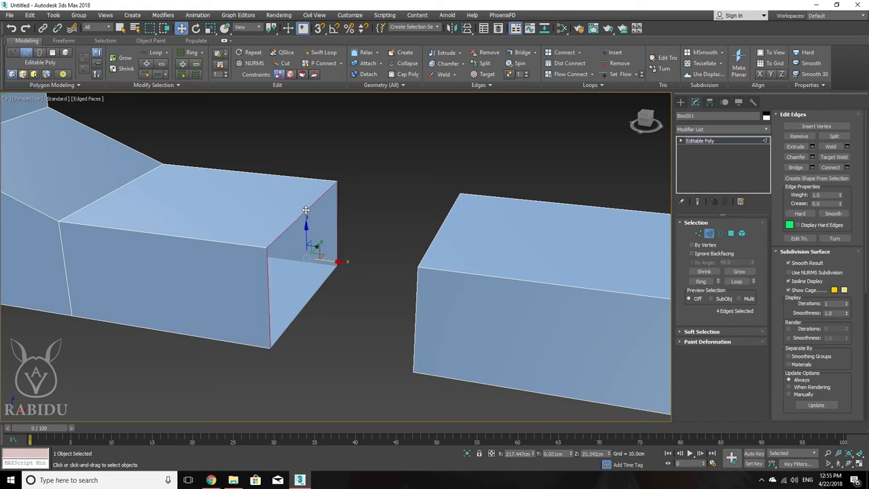
{"action": "left_click", "coordinate": [305, 210]}
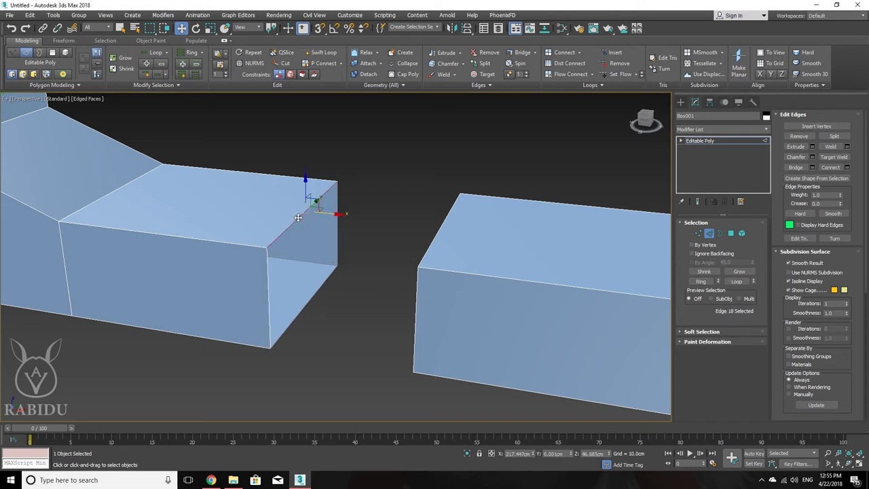
{"action": "left_click", "coordinate": [736, 282]}
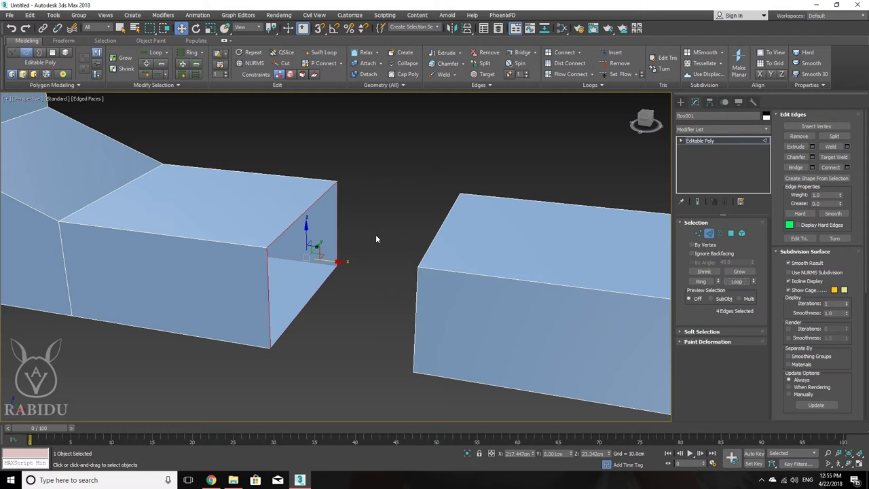
{"action": "scroll", "coordinate": [357, 270], "scroll_direction": "down", "scroll_amount": 3}
{"action": "scroll", "coordinate": [408, 283], "scroll_direction": "down", "scroll_amount": 2}
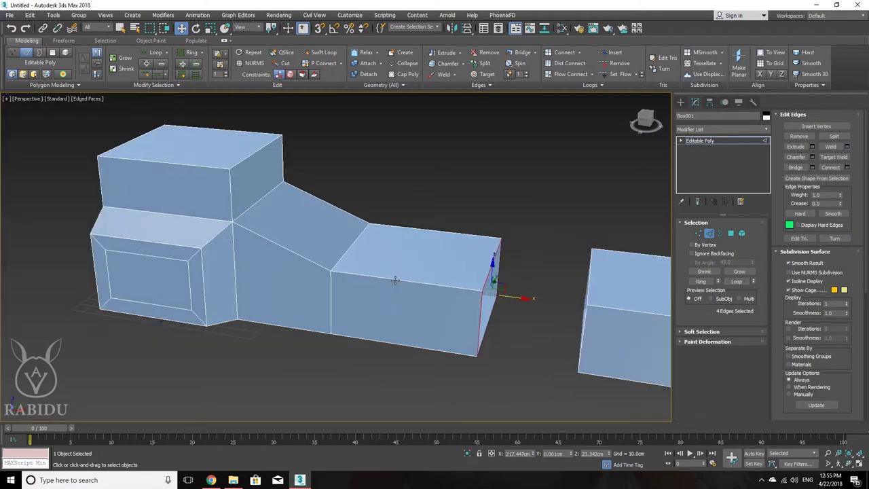
Select the top edge loop, the right and slanted top edges, then the wall's bottom loop
{"action": "double_click", "coordinate": [395, 279]}
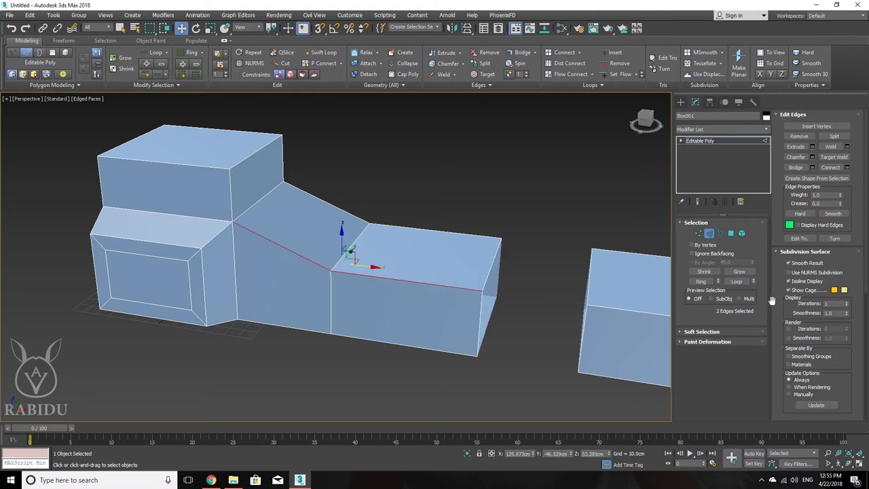
{"action": "left_click", "coordinate": [406, 279]}
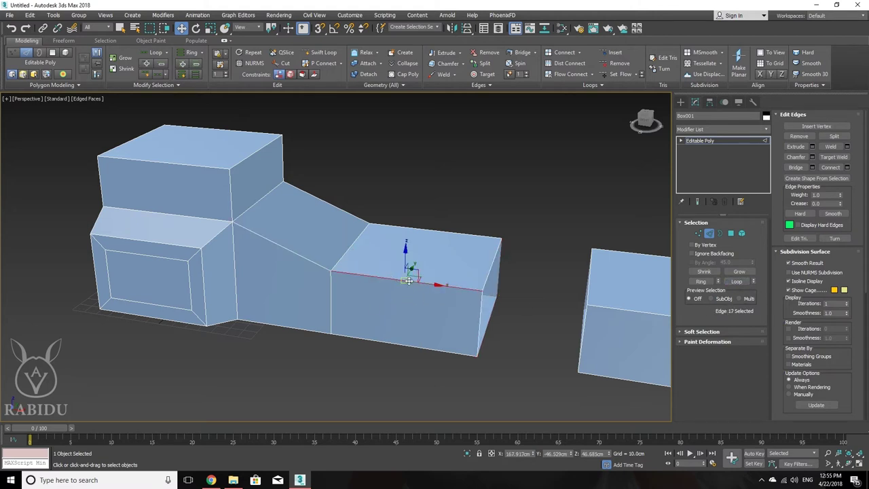
{"action": "left_click", "coordinate": [329, 274], "text": "ctrl"}
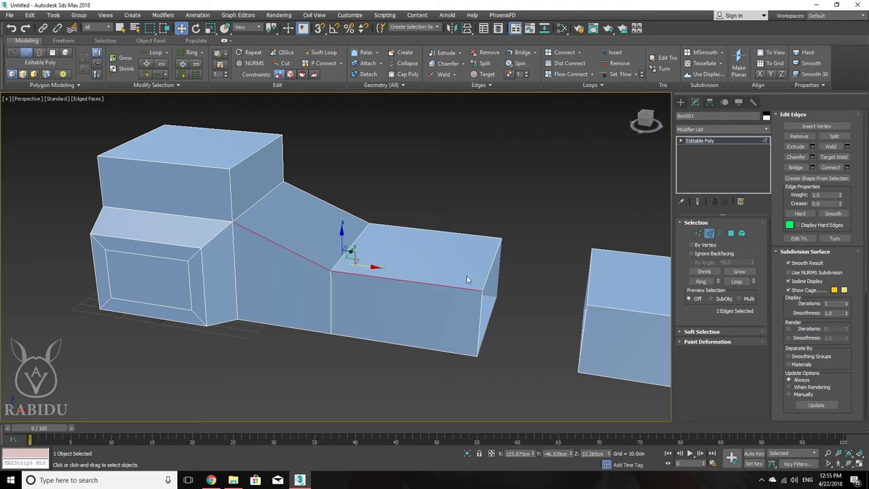
{"action": "middle_click_drag", "start_coordinate": [332, 271], "coordinate": [328, 284]}
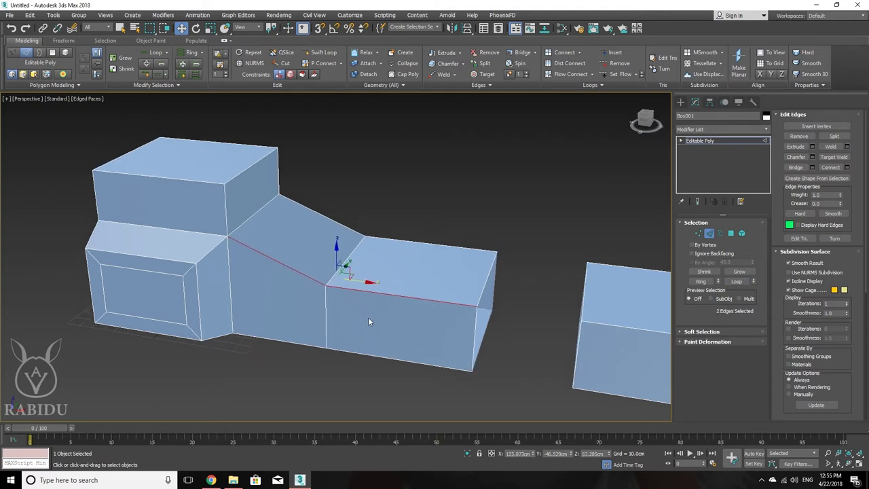
{"action": "mouse_move", "coordinate": [368, 322]}
{"action": "middle_mouse_down", "text": "alt"}
{"action": "mouse_move", "coordinate": [382, 330]}
{"action": "mouse_move", "coordinate": [374, 287]}
{"action": "middle_mouse_up", "text": "alt"}
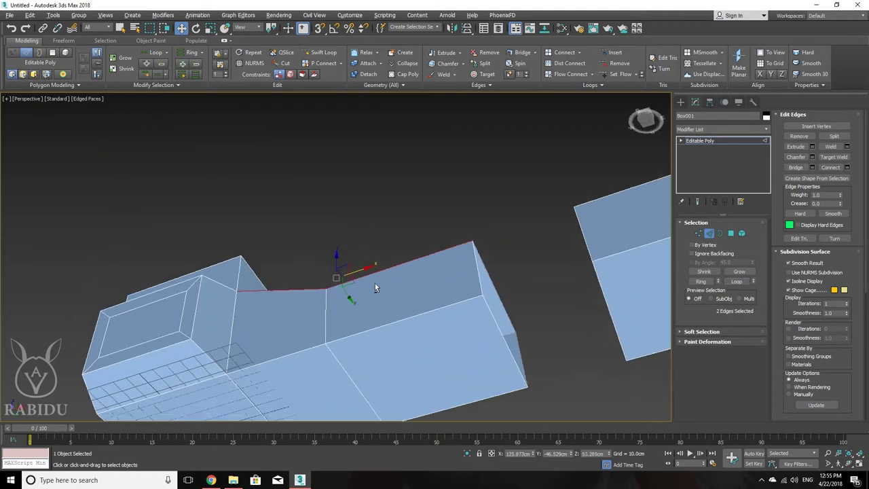
{"action": "left_click", "coordinate": [393, 321]}
{"action": "double_click", "coordinate": [393, 321]}
Pan, zoom and orbit around the model to inspect the selected edge loops from several sides
{"action": "mouse_move", "coordinate": [392, 321]}
{"action": "middle_mouse_down"}
{"action": "mouse_move", "coordinate": [392, 271]}
{"action": "mouse_move", "coordinate": [353, 281]}
{"action": "middle_mouse_up"}
{"action": "scroll", "coordinate": [332, 289], "scroll_direction": "up", "scroll_amount": 4}
{"action": "scroll", "coordinate": [297, 279], "scroll_direction": "up", "scroll_amount": 3}
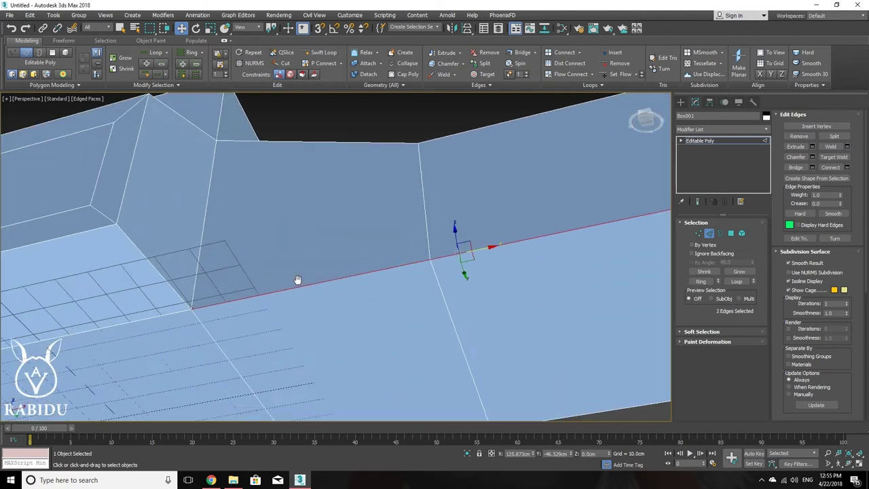
{"action": "middle_click_drag", "start_coordinate": [298, 280], "coordinate": [342, 269]}
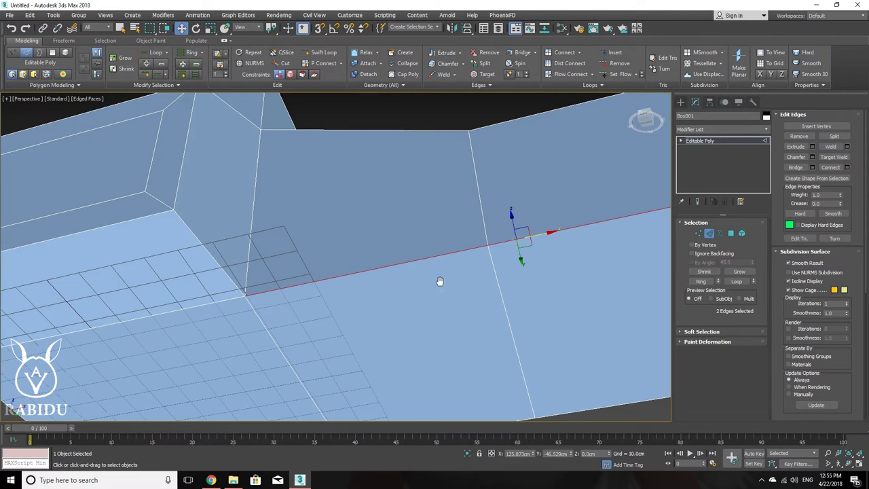
{"action": "scroll", "coordinate": [386, 286], "scroll_direction": "down", "scroll_amount": 2}
{"action": "mouse_move", "coordinate": [389, 283]}
{"action": "middle_mouse_down", "text": "alt"}
{"action": "mouse_move", "coordinate": [402, 267]}
{"action": "mouse_move", "coordinate": [396, 279]}
{"action": "middle_mouse_up", "text": "alt"}
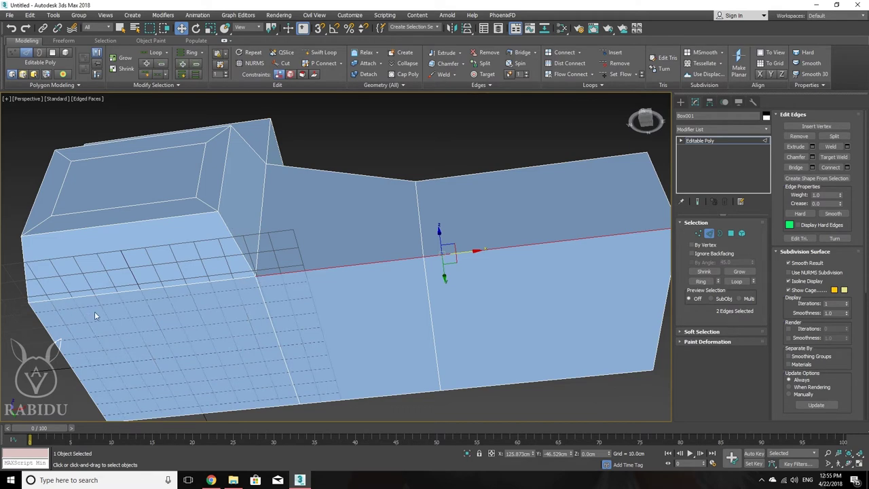
{"action": "mouse_move", "coordinate": [100, 315]}
{"action": "middle_mouse_down", "text": "alt"}
{"action": "mouse_move", "coordinate": [568, 293]}
{"action": "mouse_move", "coordinate": [513, 316]}
{"action": "middle_mouse_up", "text": "alt"}
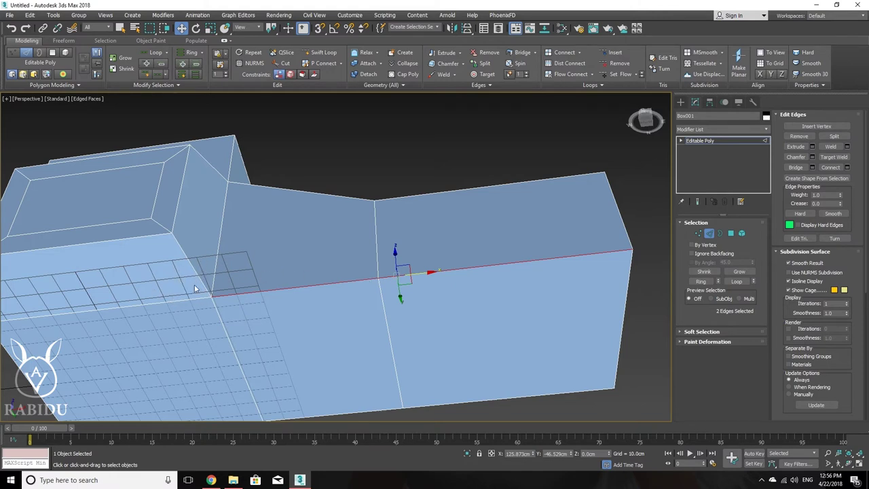
{"action": "middle_click_drag", "start_coordinate": [431, 295], "coordinate": [415, 311], "text": "alt"}
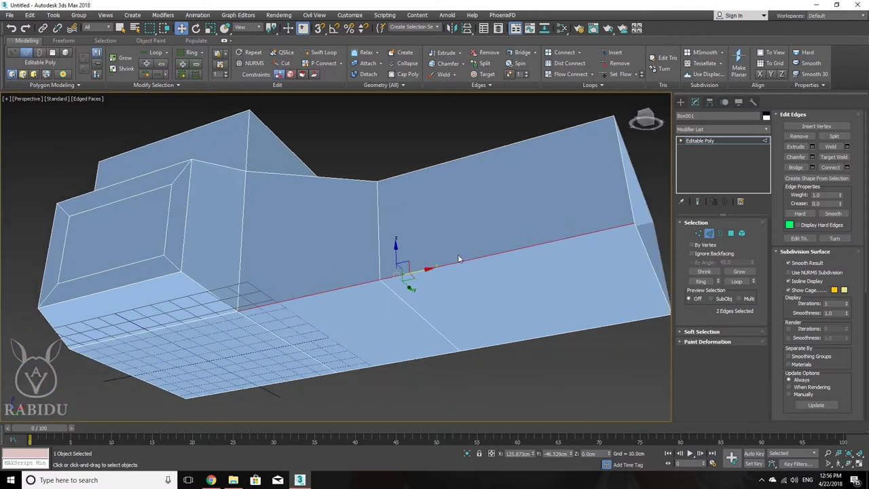
{"action": "mouse_move", "coordinate": [457, 258]}
{"action": "middle_mouse_down", "text": "alt"}
{"action": "mouse_move", "coordinate": [398, 330]}
{"action": "mouse_move", "coordinate": [373, 314]}
{"action": "middle_mouse_up", "text": "alt"}
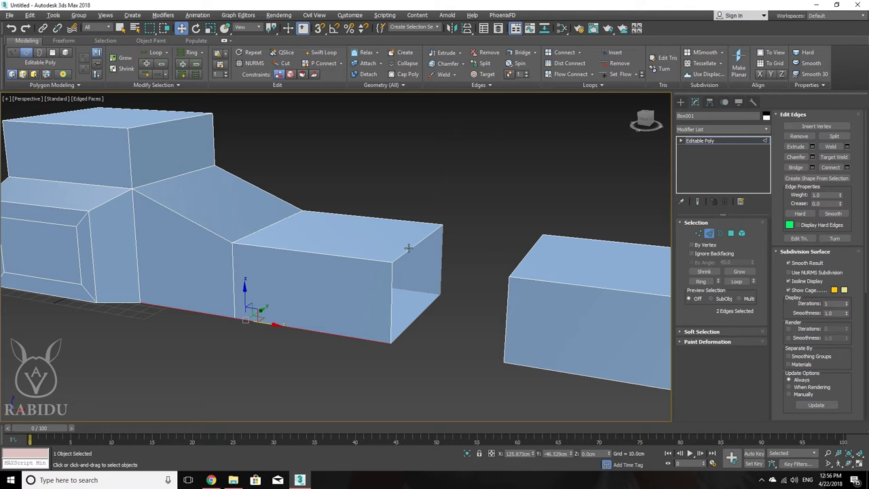
{"action": "mouse_move", "coordinate": [395, 258]}
{"action": "middle_mouse_down", "text": "alt"}
{"action": "mouse_move", "coordinate": [353, 251]}
{"action": "mouse_move", "coordinate": [358, 236]}
{"action": "middle_mouse_up", "text": "alt"}
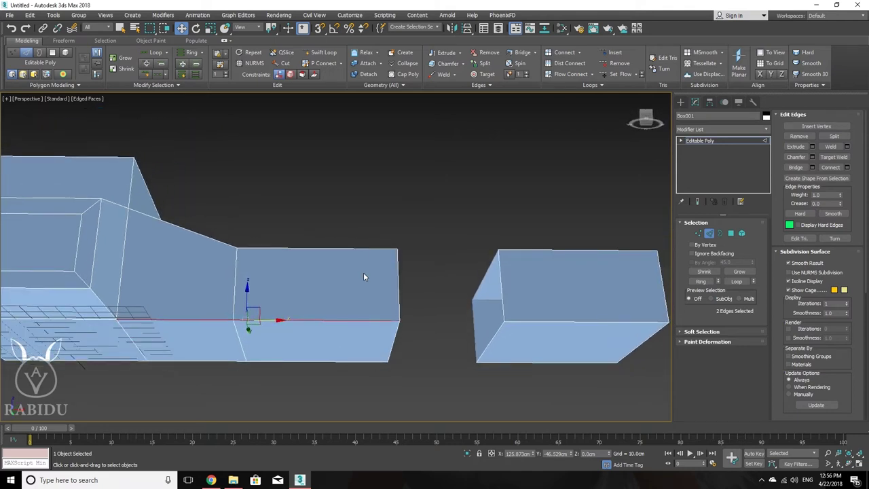
{"action": "scroll", "coordinate": [332, 296], "scroll_direction": "up", "scroll_amount": 1}
{"action": "scroll", "coordinate": [336, 319], "scroll_direction": "up", "scroll_amount": 1}
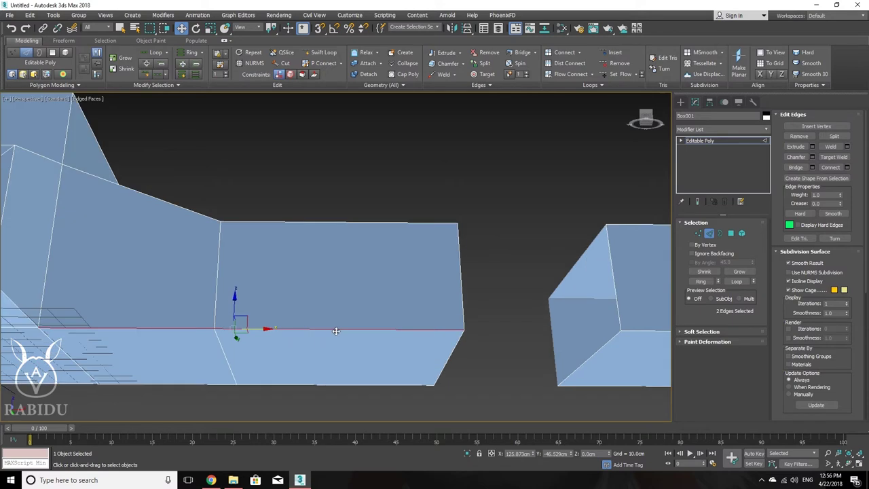
{"action": "scroll", "coordinate": [339, 315], "scroll_direction": "up", "scroll_amount": 1}
Select the right-hand bottom edge, expand it to a ring, then clear the selection
{"action": "left_click", "coordinate": [339, 310]}
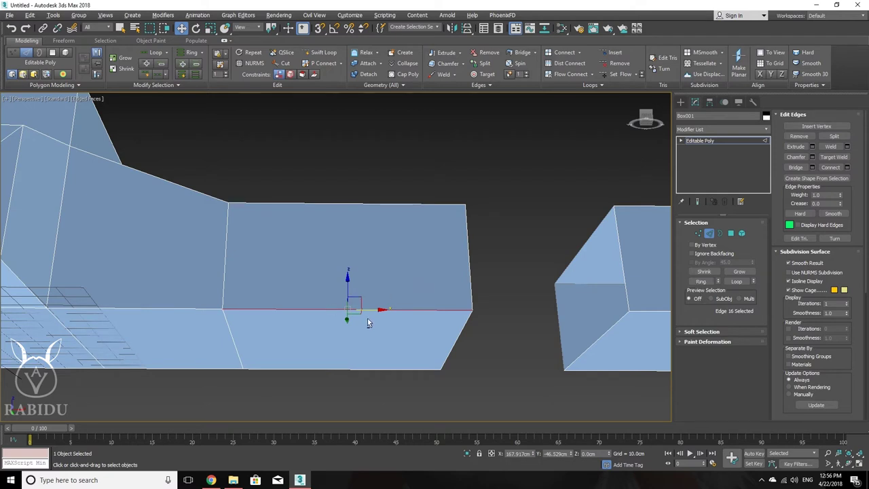
{"action": "mouse_move", "coordinate": [367, 318]}
{"action": "middle_mouse_down", "text": "alt"}
{"action": "mouse_move", "coordinate": [364, 352]}
{"action": "mouse_move", "coordinate": [367, 185]}
{"action": "middle_mouse_up", "text": "alt"}
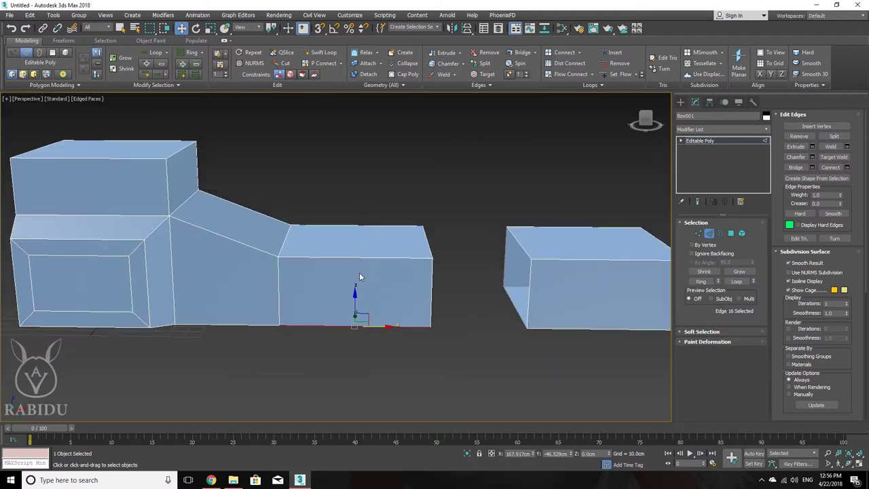
{"action": "left_click", "coordinate": [701, 281]}
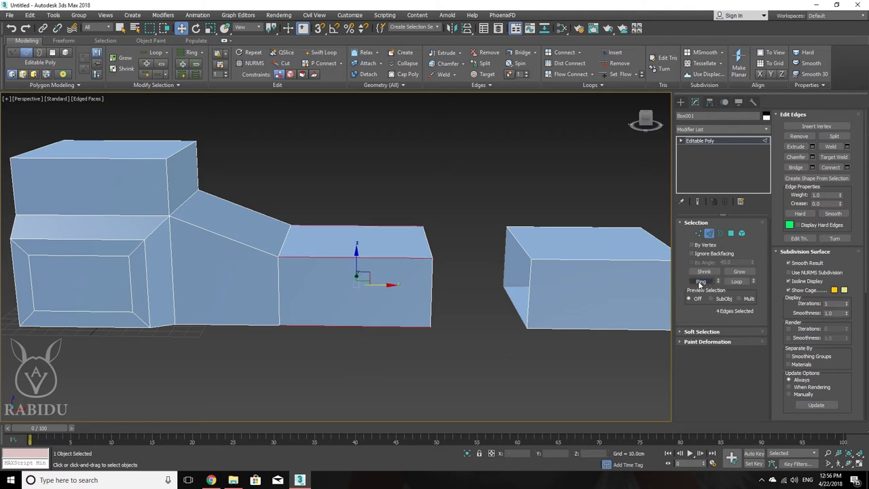
{"action": "mouse_move", "coordinate": [362, 305]}
{"action": "middle_mouse_down", "text": "alt"}
{"action": "mouse_move", "coordinate": [359, 247]}
{"action": "mouse_move", "coordinate": [320, 242]}
{"action": "mouse_move", "coordinate": [226, 280]}
{"action": "mouse_move", "coordinate": [355, 325]}
{"action": "mouse_move", "coordinate": [374, 303]}
{"action": "mouse_move", "coordinate": [367, 310]}
{"action": "middle_mouse_up", "text": "alt"}
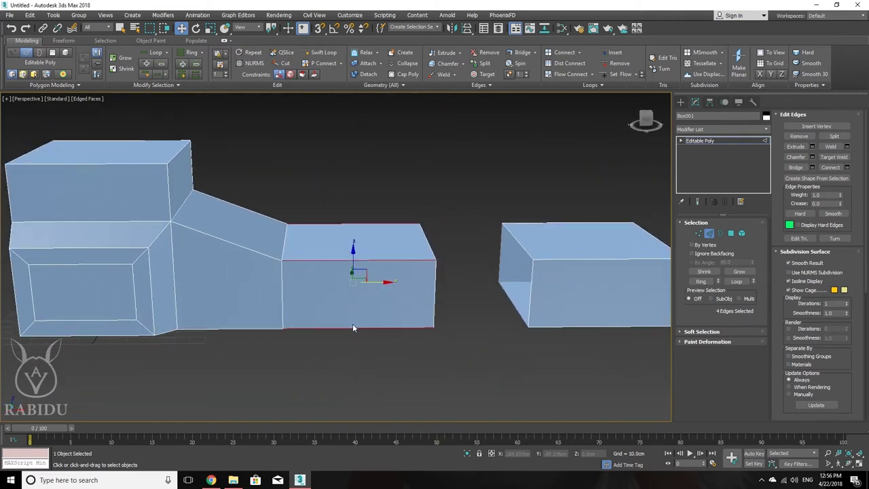
{"action": "left_click", "coordinate": [353, 327]}
{"action": "left_click", "coordinate": [332, 345]}
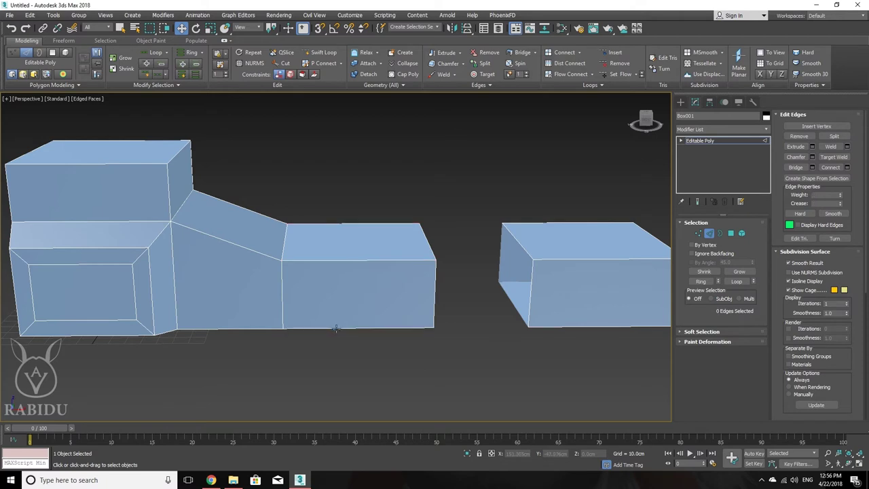
Reselect the middle box's bottom edge and extend it to a ring of four parallel edges
{"action": "left_click", "coordinate": [335, 328]}
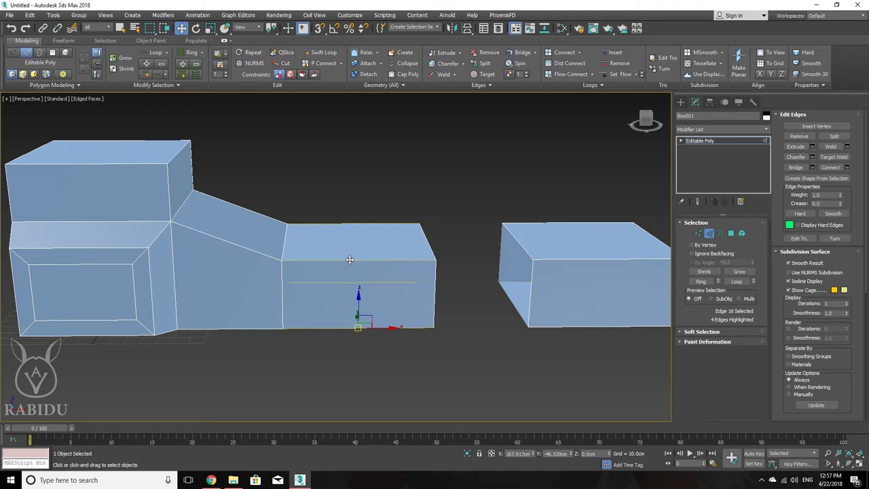
{"action": "left_click", "coordinate": [350, 259]}
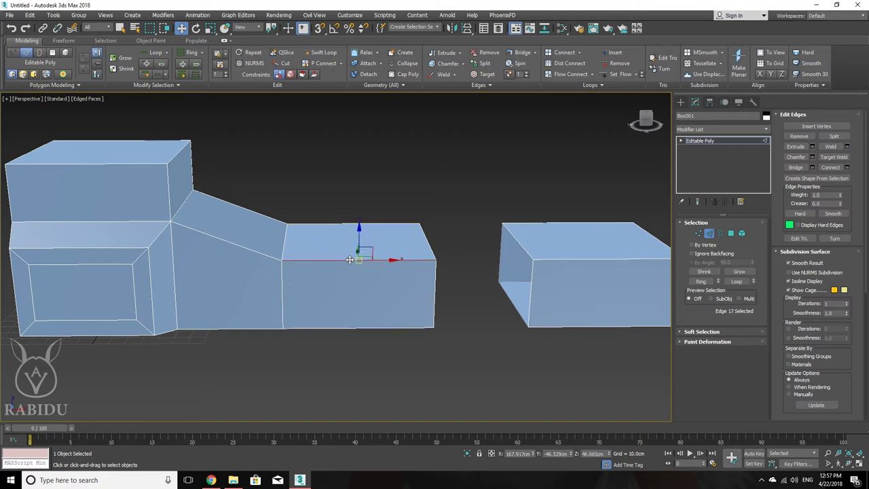
{"action": "left_click", "coordinate": [373, 326]}
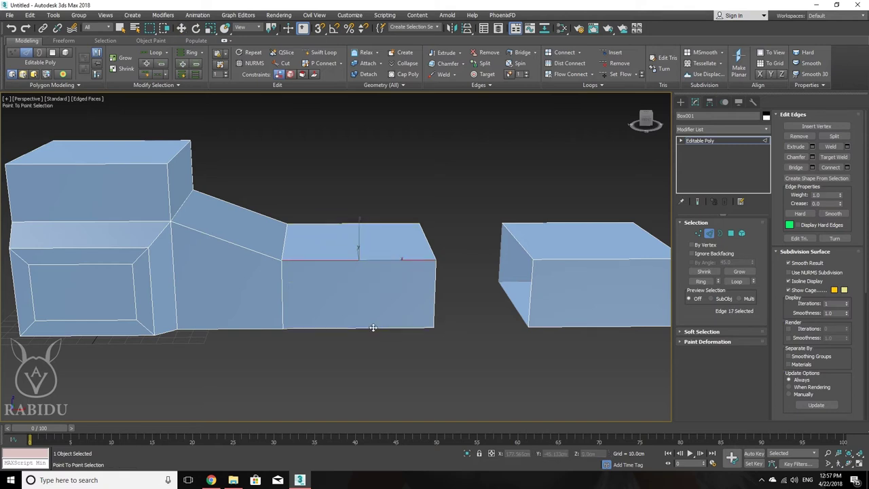
{"action": "key", "text": "ctrl+z"}
{"action": "left_click", "coordinate": [365, 349]}
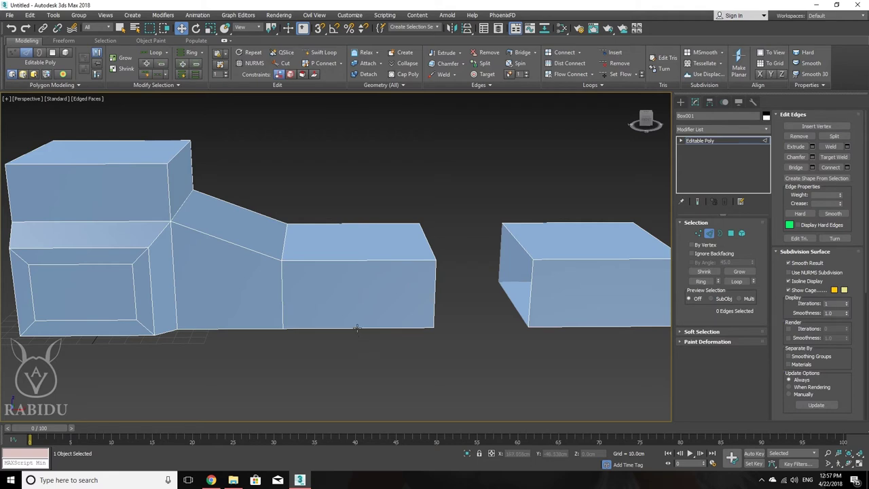
{"action": "left_click", "coordinate": [358, 327]}
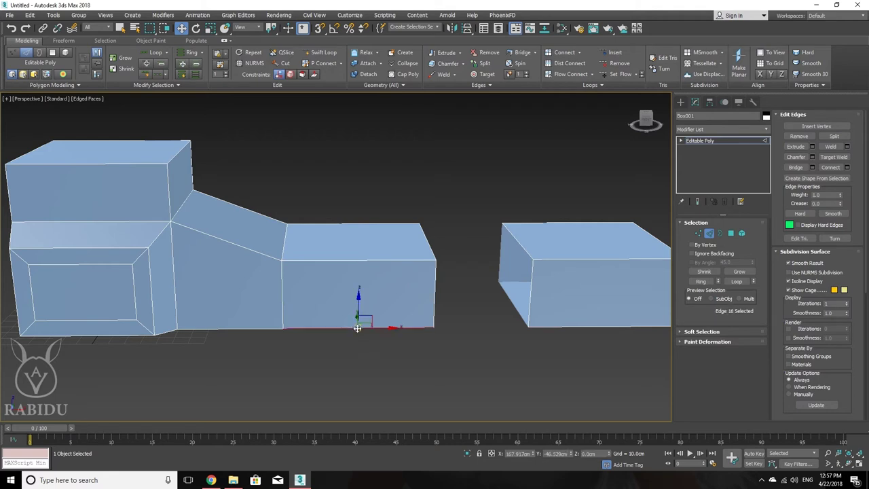
{"action": "left_click", "coordinate": [350, 260], "text": "shift"}
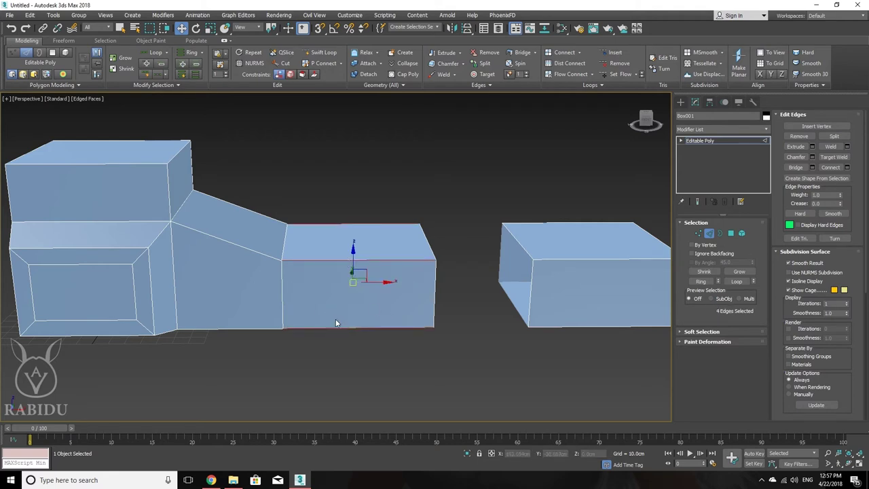
{"action": "middle_click_drag", "start_coordinate": [338, 324], "coordinate": [342, 333]}
{"action": "mouse_move", "coordinate": [398, 316]}
{"action": "middle_mouse_down", "text": "alt"}
{"action": "mouse_move", "coordinate": [295, 319]}
{"action": "mouse_move", "coordinate": [260, 294]}
{"action": "mouse_move", "coordinate": [283, 249]}
{"action": "mouse_move", "coordinate": [321, 255]}
{"action": "mouse_move", "coordinate": [388, 331]}
{"action": "mouse_move", "coordinate": [382, 345]}
{"action": "mouse_move", "coordinate": [395, 334]}
{"action": "middle_mouse_up", "text": "alt"}
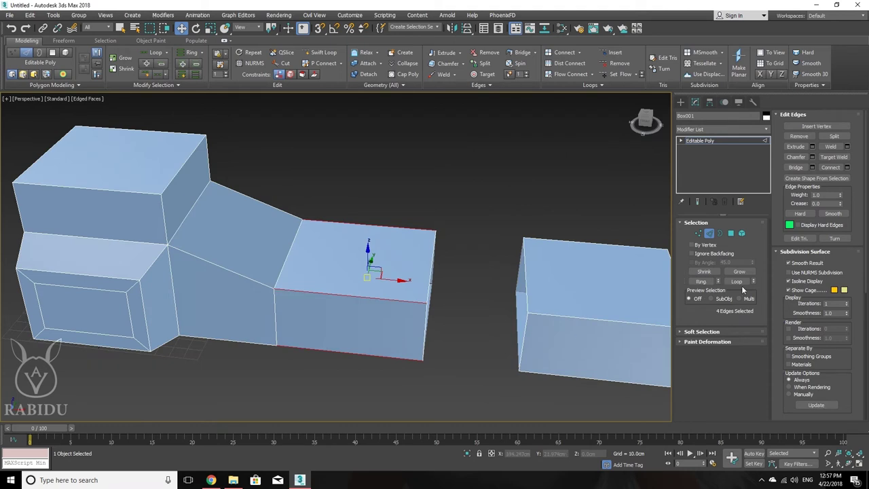
Select the open end border loop of the right box
{"action": "middle_click_drag", "start_coordinate": [529, 306], "coordinate": [505, 297], "text": "alt"}
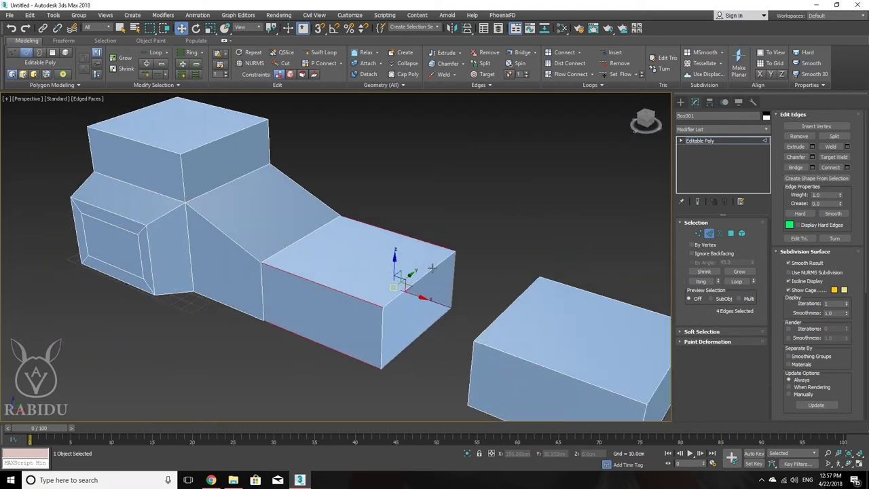
{"action": "mouse_move", "coordinate": [431, 268]}
{"action": "middle_mouse_down", "text": "alt"}
{"action": "mouse_move", "coordinate": [428, 275]}
{"action": "mouse_move", "coordinate": [459, 293]}
{"action": "mouse_move", "coordinate": [384, 273]}
{"action": "mouse_move", "coordinate": [431, 282]}
{"action": "mouse_move", "coordinate": [410, 250]}
{"action": "middle_mouse_up", "text": "alt"}
{"action": "double_click", "coordinate": [409, 238], "text": "ctrl"}
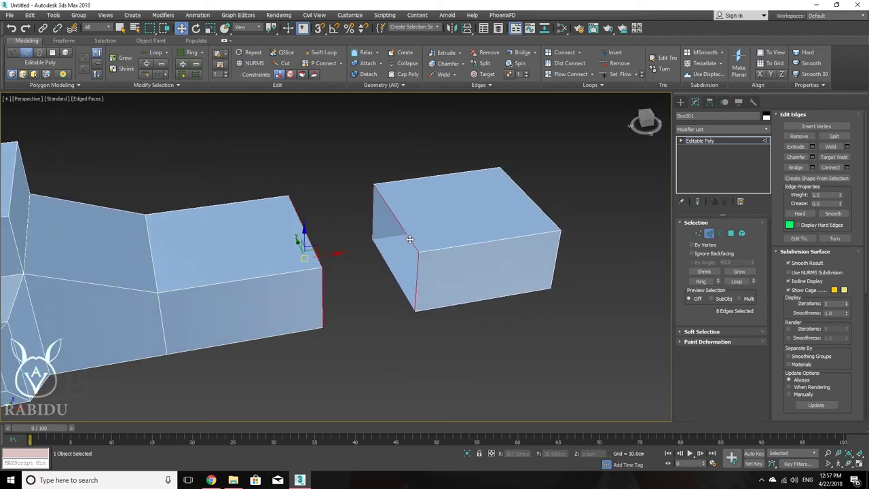
{"action": "mouse_move", "coordinate": [392, 293]}
{"action": "middle_mouse_down", "text": "alt"}
{"action": "mouse_move", "coordinate": [384, 300]}
{"action": "mouse_move", "coordinate": [362, 270]}
{"action": "mouse_move", "coordinate": [382, 321]}
{"action": "mouse_move", "coordinate": [256, 219]}
{"action": "mouse_move", "coordinate": [416, 295]}
{"action": "mouse_move", "coordinate": [426, 287]}
{"action": "middle_mouse_up", "text": "alt"}
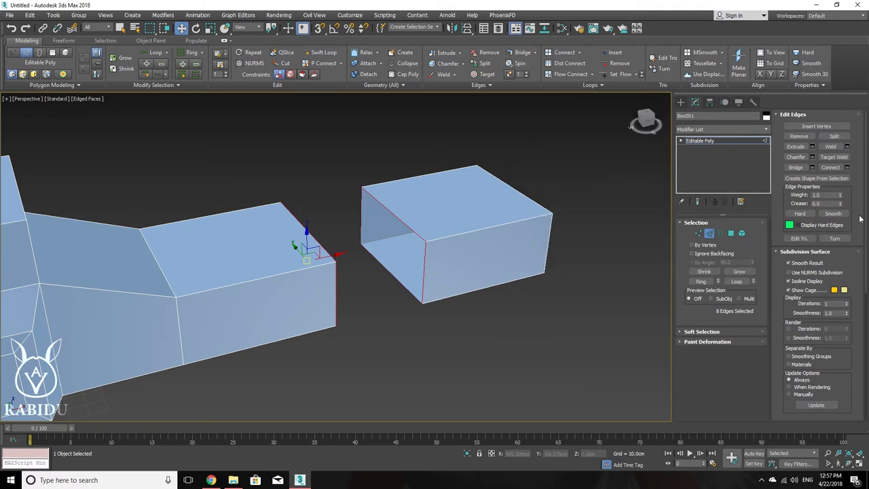
Bridge the two boxes' open ends, undo it, then bridge them again
{"action": "left_click", "coordinate": [790, 168]}
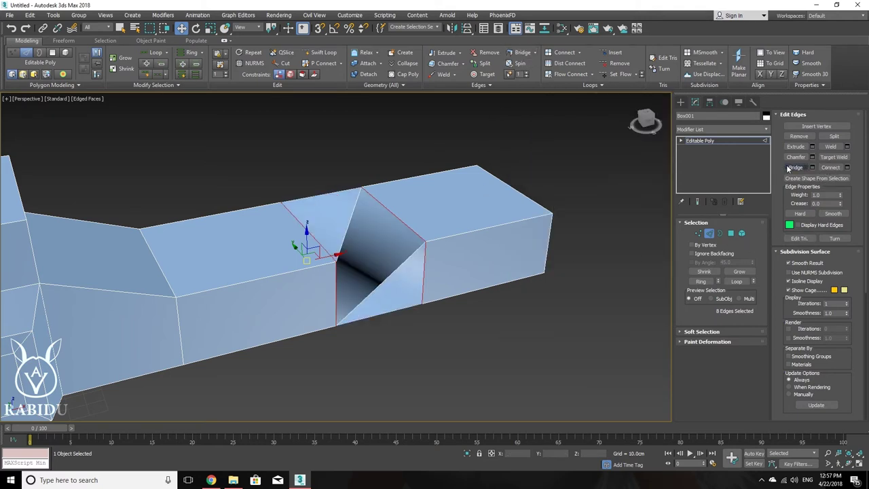
{"action": "mouse_move", "coordinate": [411, 212]}
{"action": "middle_mouse_down", "text": "alt"}
{"action": "mouse_move", "coordinate": [371, 288]}
{"action": "mouse_move", "coordinate": [394, 277]}
{"action": "mouse_move", "coordinate": [376, 276]}
{"action": "mouse_move", "coordinate": [420, 280]}
{"action": "middle_mouse_up", "text": "alt"}
{"action": "key", "text": "ctrl+z"}
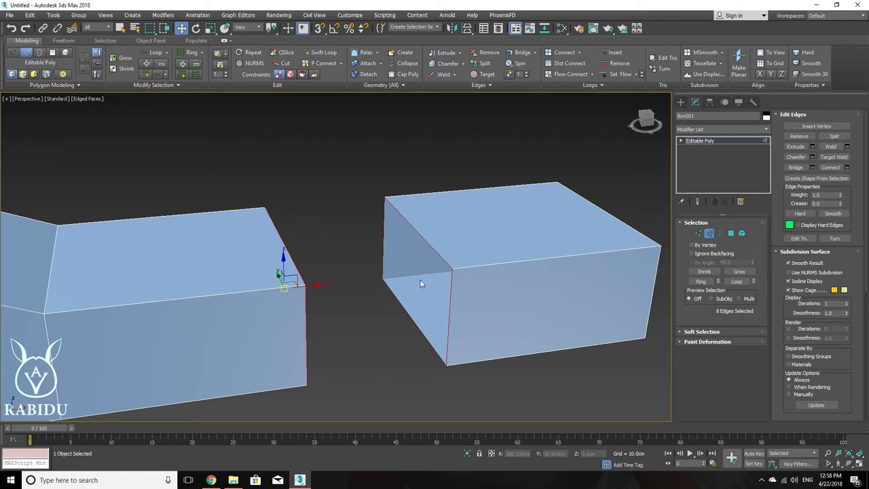
{"action": "left_click", "coordinate": [794, 167]}
Inspect the twisted bridge, then region-select its four diagonal edges and delete them
{"action": "mouse_move", "coordinate": [437, 285]}
{"action": "middle_mouse_down", "text": "alt"}
{"action": "mouse_move", "coordinate": [398, 311]}
{"action": "mouse_move", "coordinate": [417, 357]}
{"action": "mouse_move", "coordinate": [360, 357]}
{"action": "mouse_move", "coordinate": [285, 291]}
{"action": "mouse_move", "coordinate": [235, 272]}
{"action": "mouse_move", "coordinate": [240, 287]}
{"action": "mouse_move", "coordinate": [414, 301]}
{"action": "mouse_move", "coordinate": [428, 235]}
{"action": "mouse_move", "coordinate": [425, 157]}
{"action": "mouse_move", "coordinate": [417, 177]}
{"action": "mouse_move", "coordinate": [424, 286]}
{"action": "mouse_move", "coordinate": [441, 295]}
{"action": "middle_mouse_up", "text": "alt"}
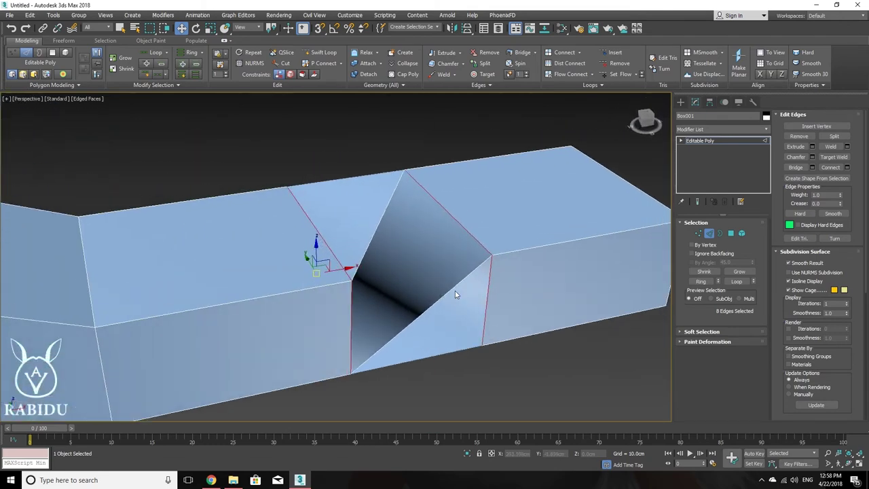
{"action": "mouse_move", "coordinate": [382, 285]}
{"action": "middle_mouse_down", "text": "alt"}
{"action": "mouse_move", "coordinate": [311, 295]}
{"action": "mouse_move", "coordinate": [306, 307]}
{"action": "mouse_move", "coordinate": [349, 276]}
{"action": "mouse_move", "coordinate": [391, 290]}
{"action": "mouse_move", "coordinate": [374, 197]}
{"action": "mouse_move", "coordinate": [349, 296]}
{"action": "mouse_move", "coordinate": [300, 287]}
{"action": "mouse_move", "coordinate": [368, 296]}
{"action": "mouse_move", "coordinate": [378, 326]}
{"action": "mouse_move", "coordinate": [359, 351]}
{"action": "mouse_move", "coordinate": [313, 333]}
{"action": "middle_mouse_up", "text": "alt"}
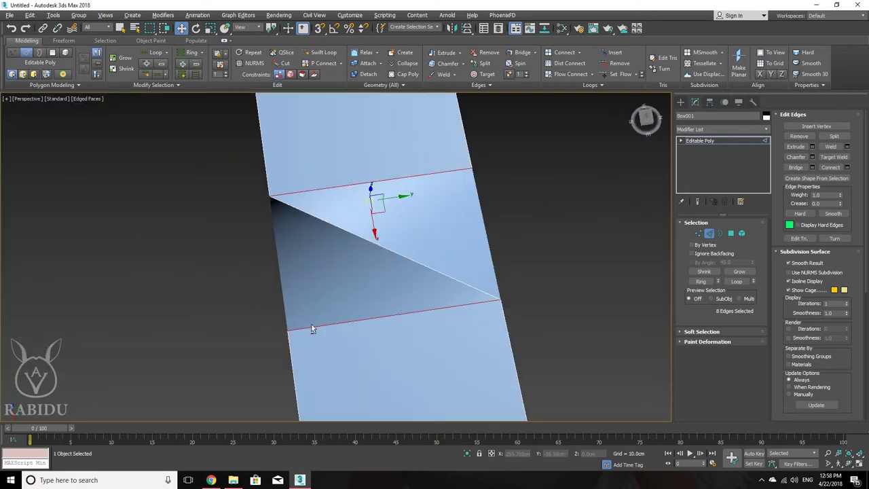
{"action": "mouse_move", "coordinate": [343, 233]}
{"action": "middle_mouse_down", "text": "alt"}
{"action": "mouse_move", "coordinate": [391, 264]}
{"action": "mouse_move", "coordinate": [404, 245]}
{"action": "middle_mouse_up", "text": "alt"}
{"action": "middle_click_drag", "start_coordinate": [665, 258], "coordinate": [367, 154], "text": "alt"}
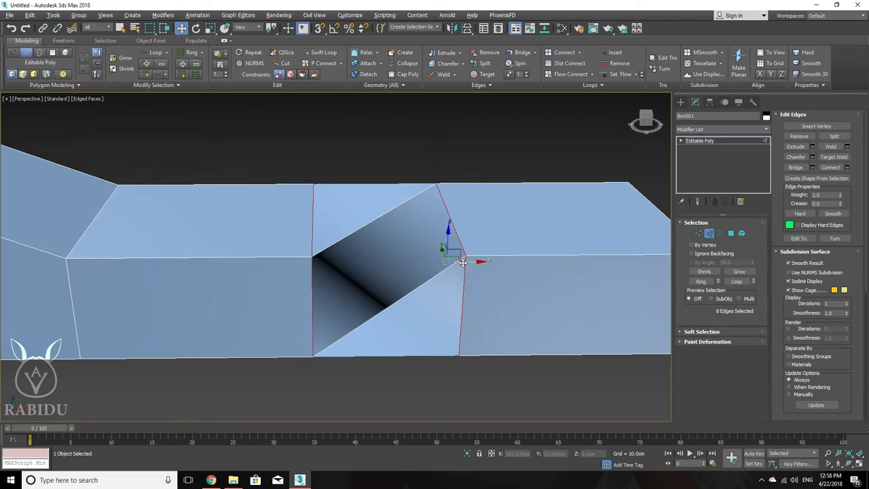
{"action": "left_click_drag", "start_coordinate": [384, 352], "coordinate": [384, 353]}
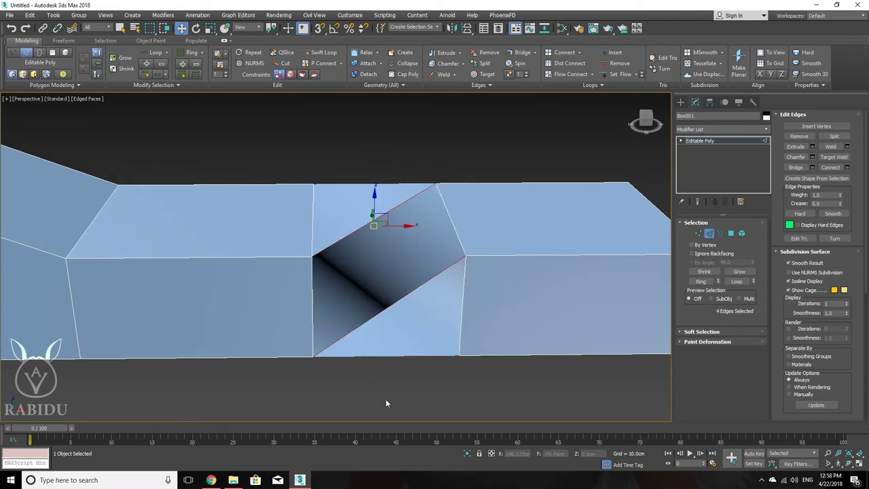
{"action": "key", "text": "Delete"}
{"action": "middle_click_drag", "start_coordinate": [384, 349], "coordinate": [374, 351], "text": "alt"}
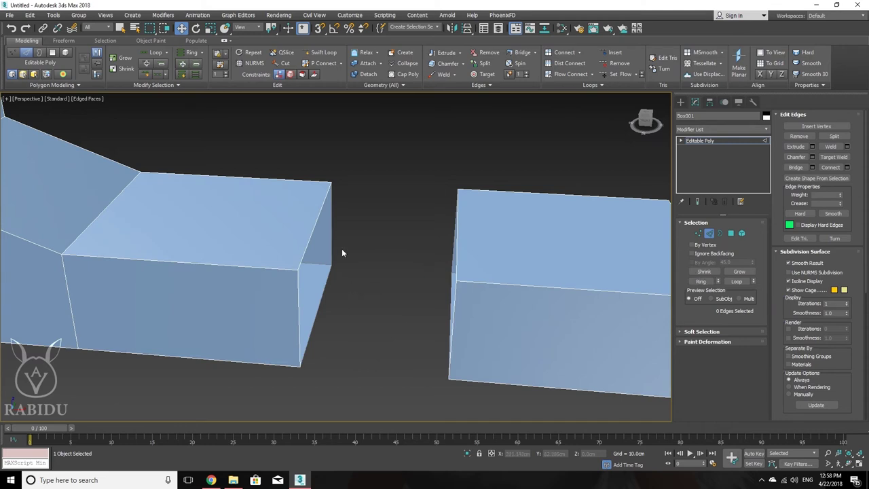
Select both open border loops minus one edge each, then bridge the three remaining sides
{"action": "double_click", "coordinate": [331, 230]}
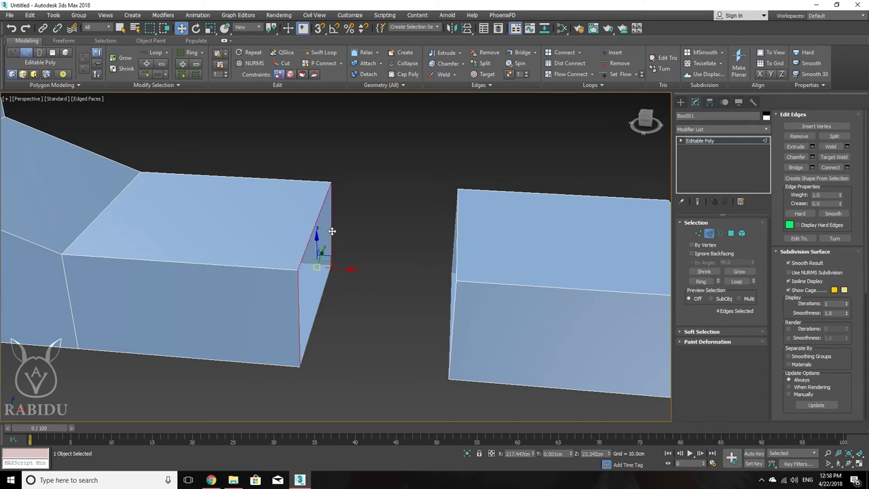
{"action": "double_click", "coordinate": [458, 246], "text": "ctrl"}
{"action": "mouse_move", "coordinate": [459, 246]}
{"action": "middle_mouse_down", "text": "alt"}
{"action": "mouse_move", "coordinate": [337, 312]}
{"action": "mouse_move", "coordinate": [425, 311]}
{"action": "middle_mouse_up", "text": "alt"}
{"action": "left_click", "coordinate": [319, 302], "text": "alt"}
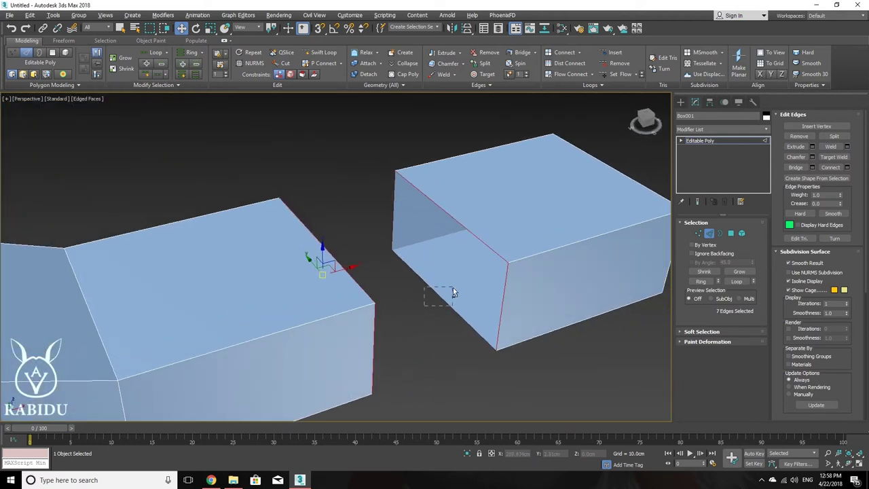
{"action": "left_click_drag", "start_coordinate": [452, 288], "coordinate": [453, 288], "text": "alt"}
{"action": "mouse_move", "coordinate": [439, 330]}
{"action": "middle_mouse_down", "text": "alt"}
{"action": "mouse_move", "coordinate": [425, 324]}
{"action": "mouse_move", "coordinate": [563, 323]}
{"action": "middle_mouse_up", "text": "alt"}
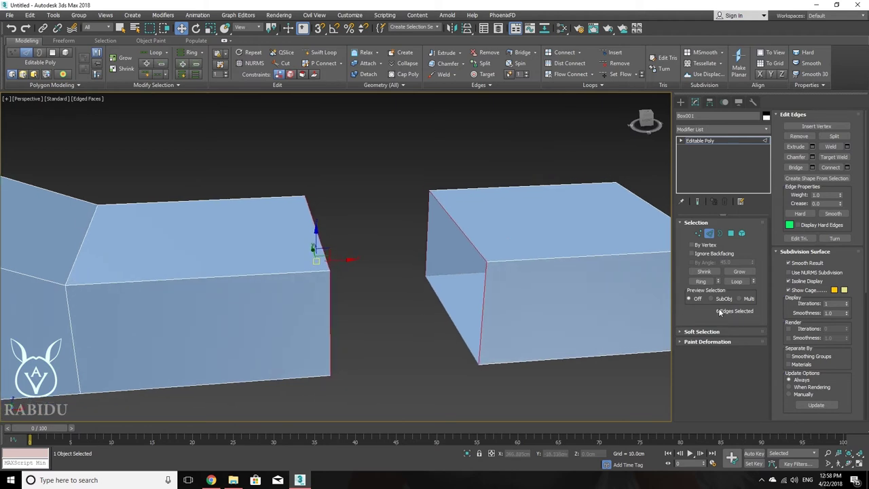
{"action": "left_click", "coordinate": [795, 167]}
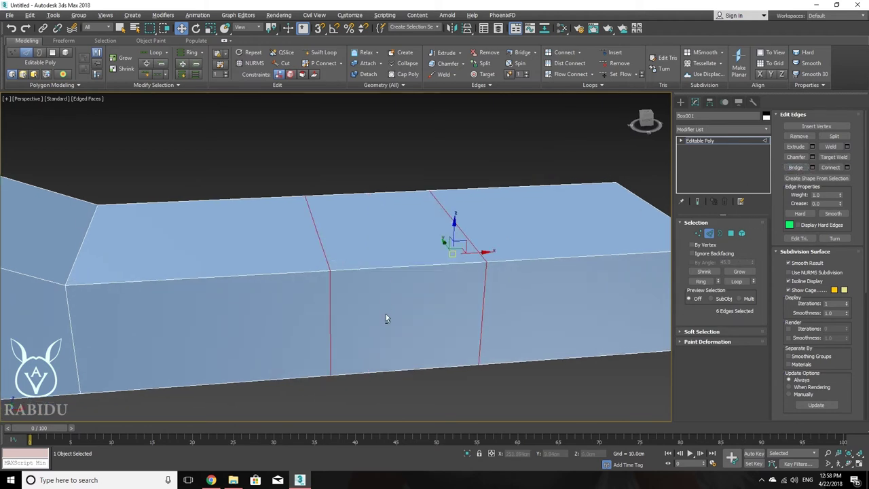
{"action": "mouse_move", "coordinate": [385, 313]}
{"action": "middle_mouse_down", "text": "alt"}
{"action": "mouse_move", "coordinate": [361, 313]}
{"action": "mouse_move", "coordinate": [333, 350]}
{"action": "mouse_move", "coordinate": [236, 316]}
{"action": "mouse_move", "coordinate": [266, 252]}
{"action": "mouse_move", "coordinate": [317, 270]}
{"action": "mouse_move", "coordinate": [329, 242]}
{"action": "mouse_move", "coordinate": [335, 264]}
{"action": "mouse_move", "coordinate": [366, 244]}
{"action": "mouse_move", "coordinate": [353, 254]}
{"action": "middle_mouse_up", "text": "alt"}
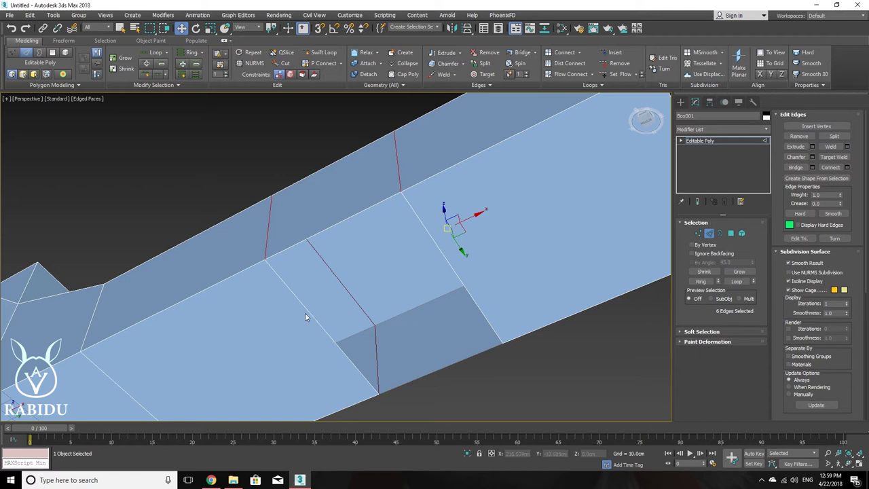
Select the two edges flanking the open gap and bridge them with a face
{"action": "left_click", "coordinate": [315, 317]}
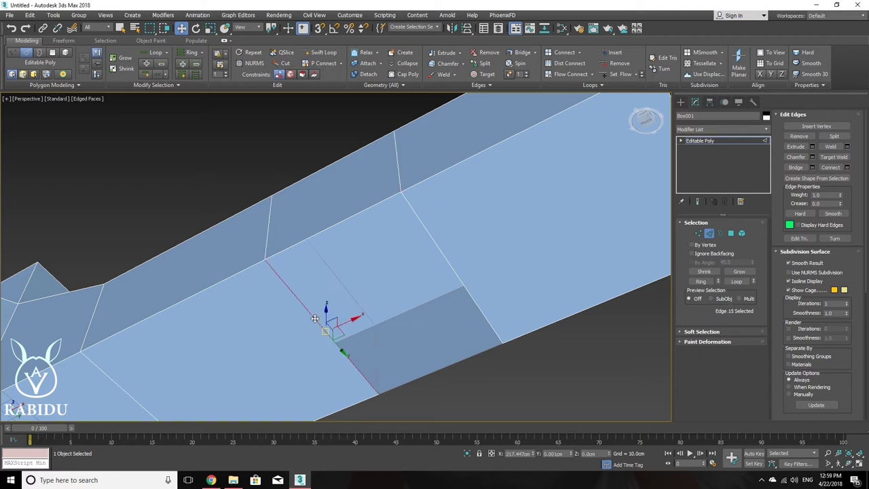
{"action": "left_click", "coordinate": [452, 270], "text": "ctrl"}
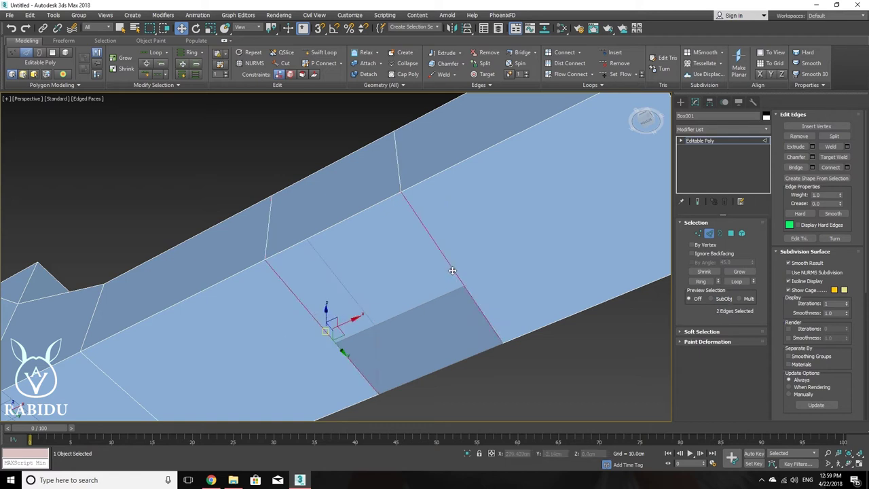
{"action": "mouse_move", "coordinate": [398, 292]}
{"action": "middle_mouse_down", "text": "alt"}
{"action": "mouse_move", "coordinate": [401, 307]}
{"action": "mouse_move", "coordinate": [396, 298]}
{"action": "mouse_move", "coordinate": [393, 307]}
{"action": "middle_mouse_up", "text": "alt"}
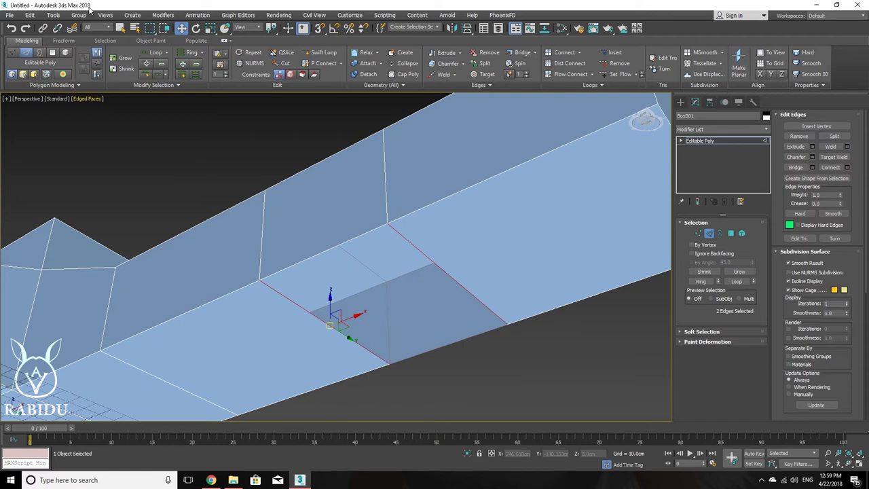
{"action": "mouse_move", "coordinate": [450, 287]}
{"action": "middle_mouse_down", "text": "alt"}
{"action": "mouse_move", "coordinate": [488, 338]}
{"action": "mouse_move", "coordinate": [500, 333]}
{"action": "mouse_move", "coordinate": [479, 278]}
{"action": "mouse_move", "coordinate": [502, 292]}
{"action": "mouse_move", "coordinate": [680, 215]}
{"action": "middle_mouse_up", "text": "alt"}
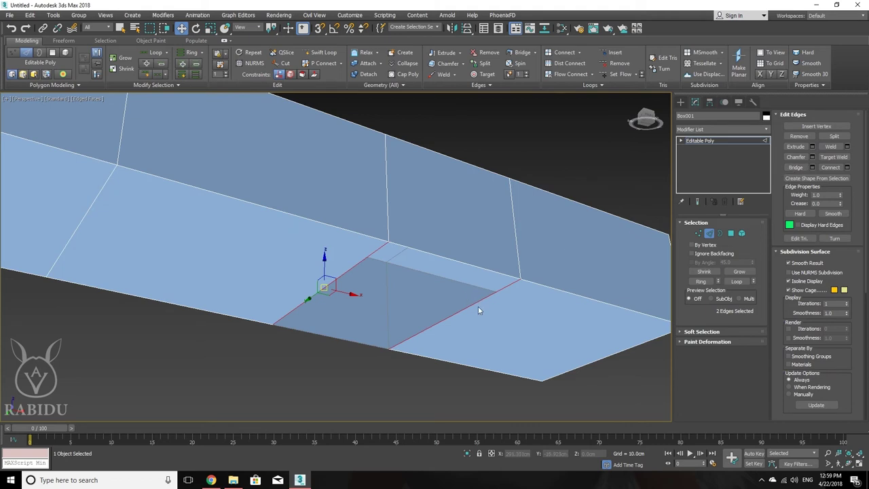
{"action": "left_click", "coordinate": [795, 167]}
{"action": "mouse_move", "coordinate": [480, 273]}
{"action": "middle_mouse_down", "text": "alt"}
{"action": "mouse_move", "coordinate": [454, 337]}
{"action": "mouse_move", "coordinate": [413, 353]}
{"action": "middle_mouse_up", "text": "alt"}
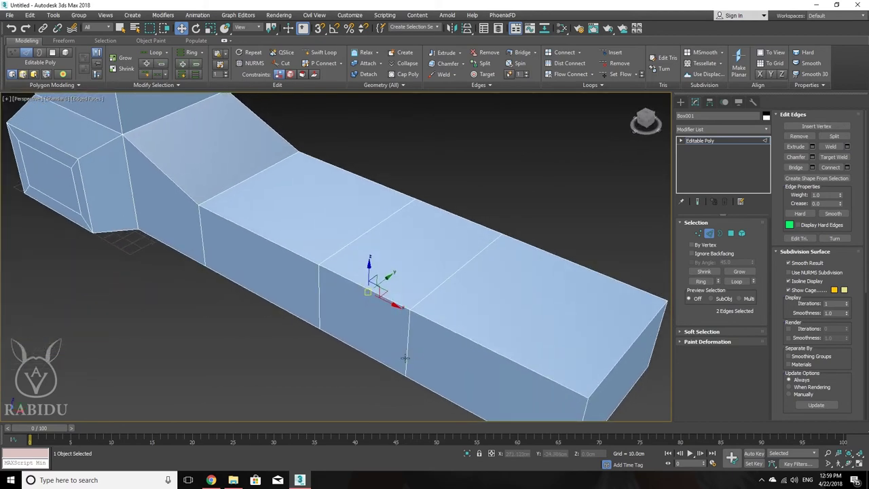
{"action": "mouse_move", "coordinate": [432, 291]}
{"action": "middle_mouse_down", "text": "alt"}
{"action": "mouse_move", "coordinate": [458, 245]}
{"action": "mouse_move", "coordinate": [450, 287]}
{"action": "middle_mouse_up", "text": "alt"}
{"action": "scroll", "coordinate": [460, 274], "scroll_direction": "up", "scroll_amount": 2}
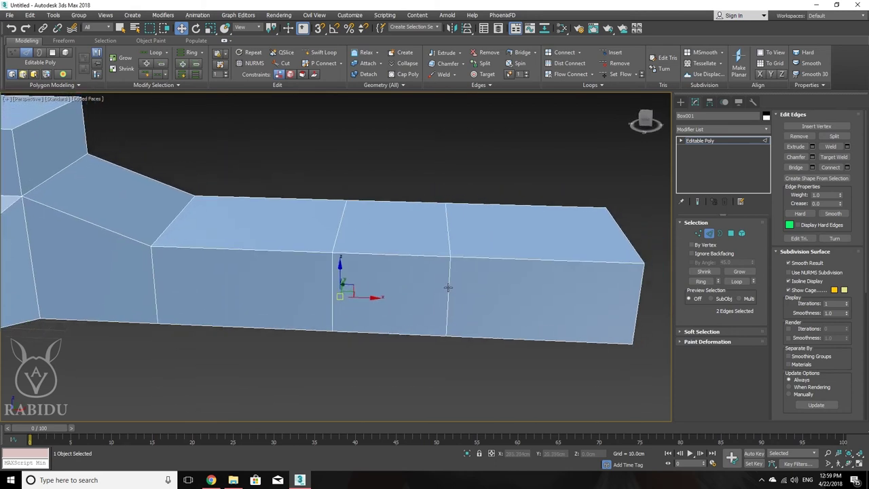
Switch to Polygon sub-object level, then back to Edge level
{"action": "left_click", "coordinate": [731, 233]}
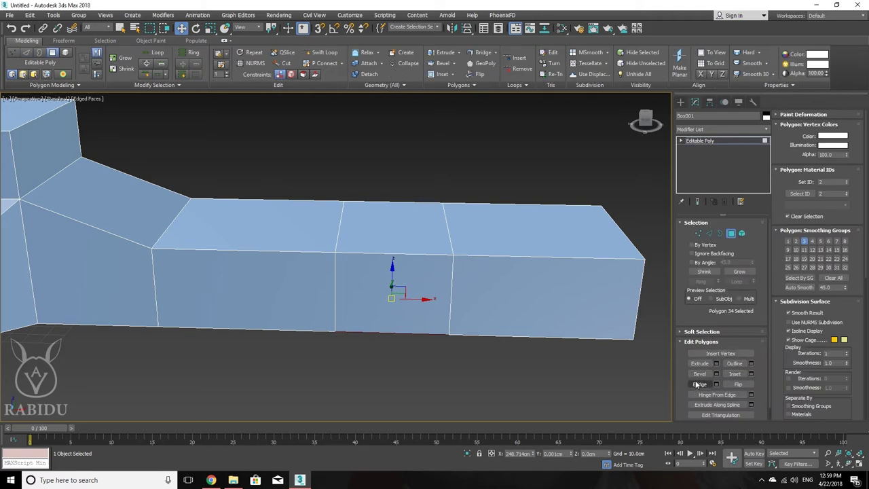
{"action": "mouse_move", "coordinate": [510, 305]}
{"action": "middle_mouse_down", "text": "alt"}
{"action": "mouse_move", "coordinate": [446, 285]}
{"action": "mouse_move", "coordinate": [425, 304]}
{"action": "mouse_move", "coordinate": [400, 276]}
{"action": "mouse_move", "coordinate": [450, 287]}
{"action": "mouse_move", "coordinate": [411, 285]}
{"action": "mouse_move", "coordinate": [402, 265]}
{"action": "mouse_move", "coordinate": [420, 287]}
{"action": "middle_mouse_up", "text": "alt"}
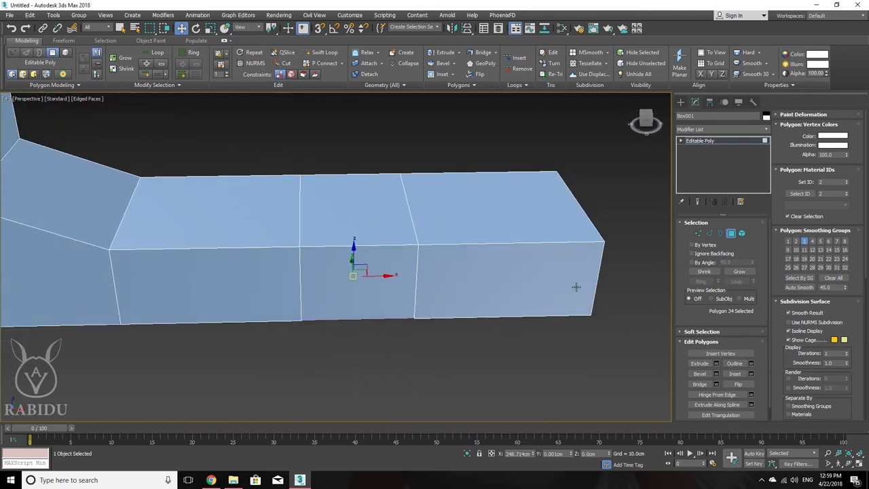
{"action": "left_click", "coordinate": [708, 233]}
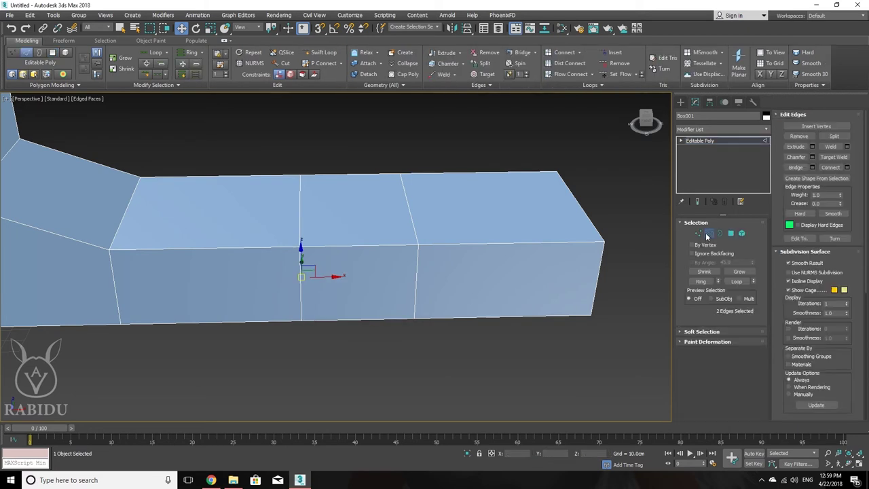
{"action": "mouse_move", "coordinate": [435, 268]}
{"action": "middle_mouse_down", "text": "alt"}
{"action": "mouse_move", "coordinate": [401, 292]}
{"action": "mouse_move", "coordinate": [415, 300]}
{"action": "mouse_move", "coordinate": [420, 293]}
{"action": "middle_mouse_up", "text": "alt"}
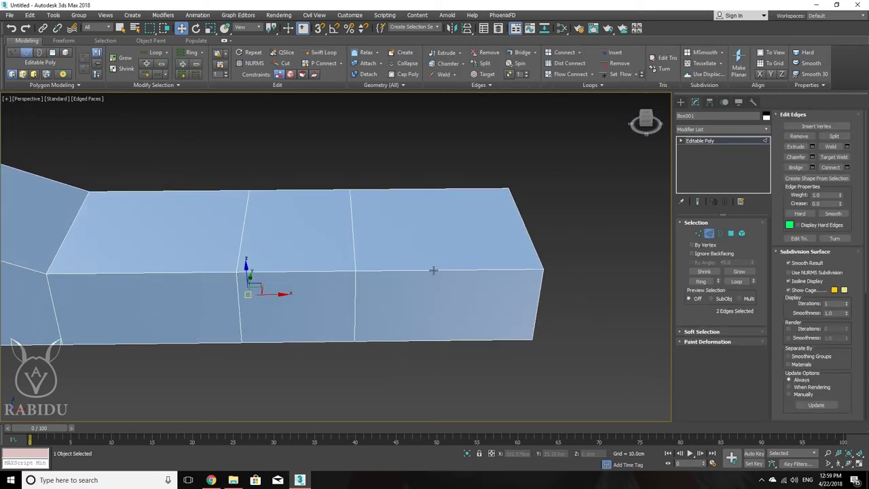
Select the end segment's top edge and extend it to a ring of edges
{"action": "left_click", "coordinate": [433, 270]}
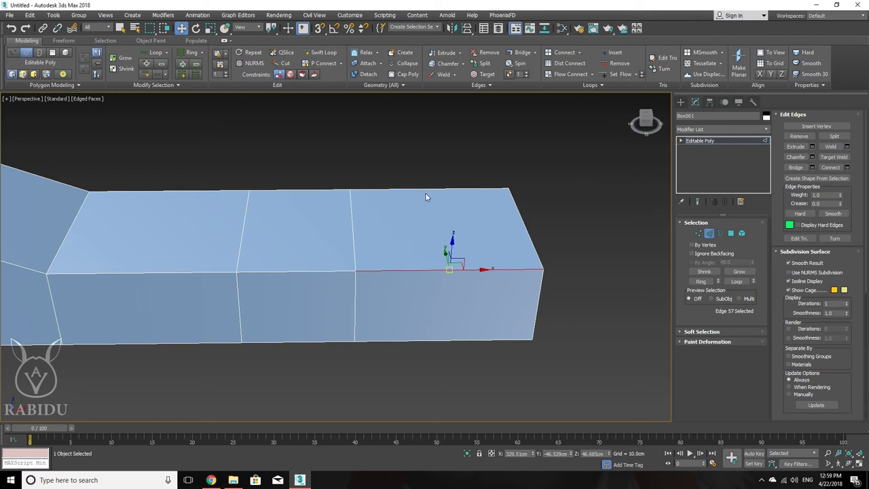
{"action": "key", "text": "q"}
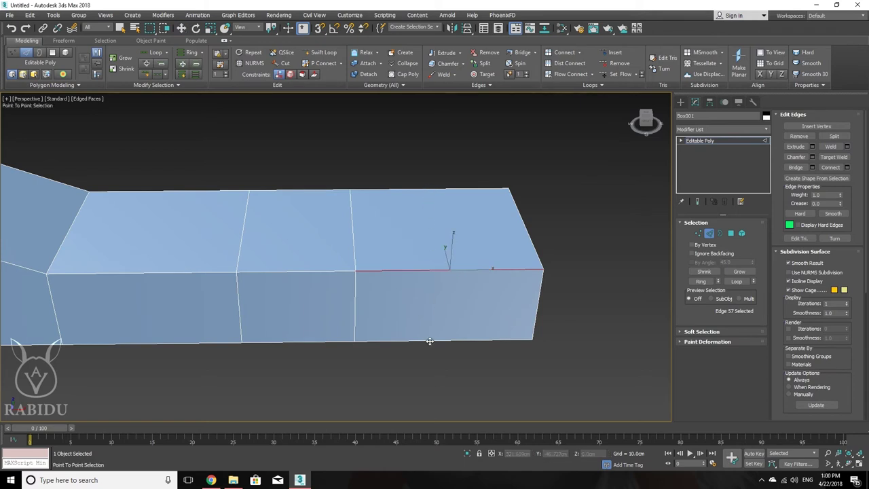
{"action": "right_click", "coordinate": [429, 341]}
{"action": "left_click", "coordinate": [430, 335]}
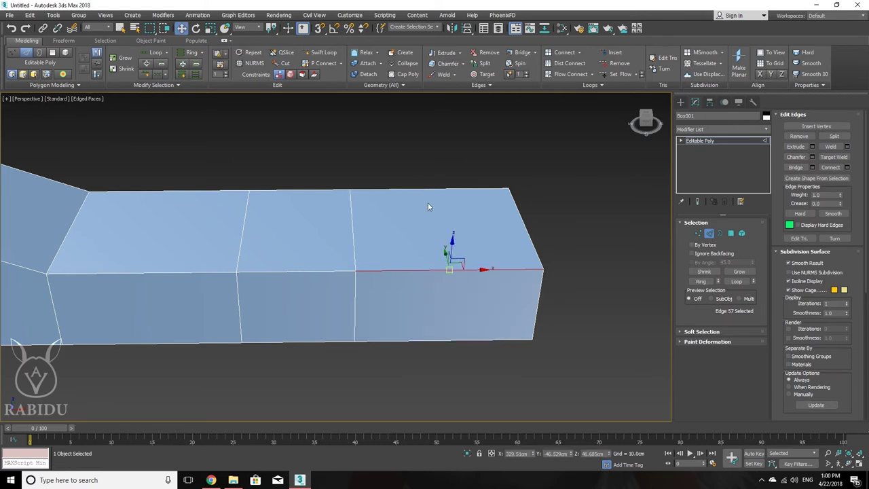
{"action": "left_click", "coordinate": [428, 188]}
{"action": "left_click", "coordinate": [429, 270], "text": "shift"}
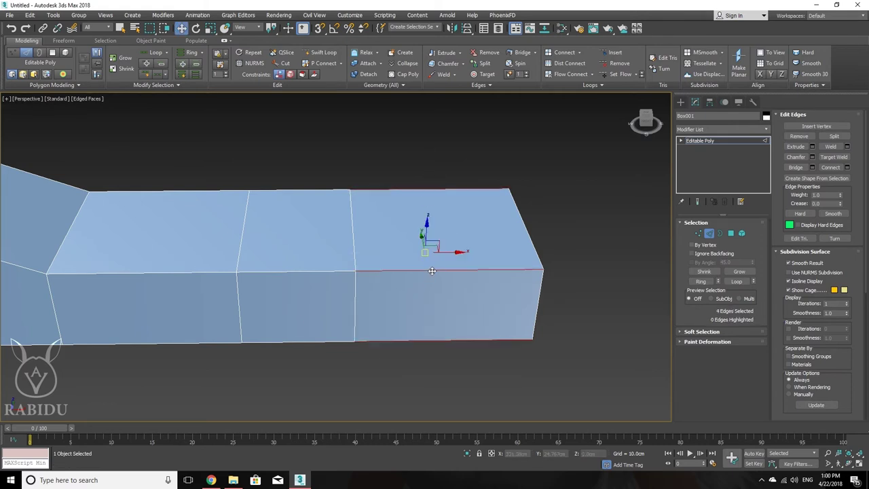
Reselect the end-segment edges, apply Connect to add a loop, then undo it
{"action": "middle_click_drag", "start_coordinate": [469, 308], "coordinate": [424, 280], "text": "alt"}
{"action": "middle_click_drag", "start_coordinate": [422, 209], "coordinate": [448, 304], "text": "alt"}
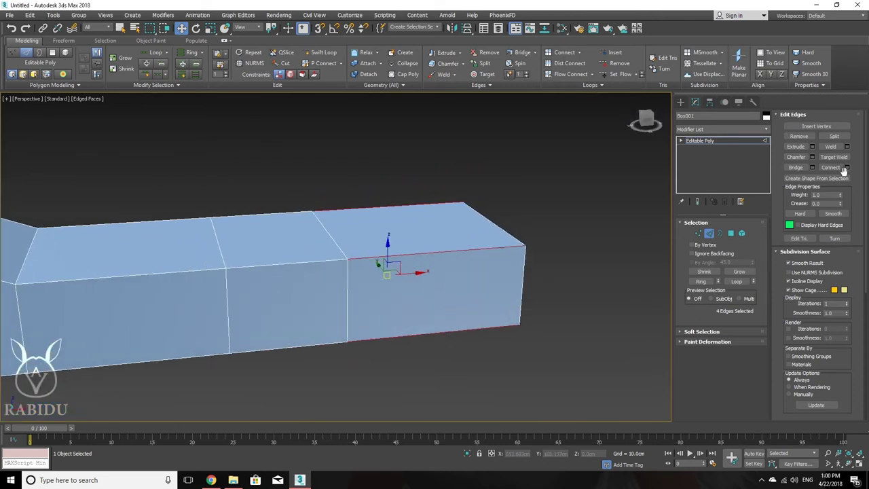
{"action": "middle_click_drag", "start_coordinate": [556, 245], "coordinate": [513, 266], "text": "alt"}
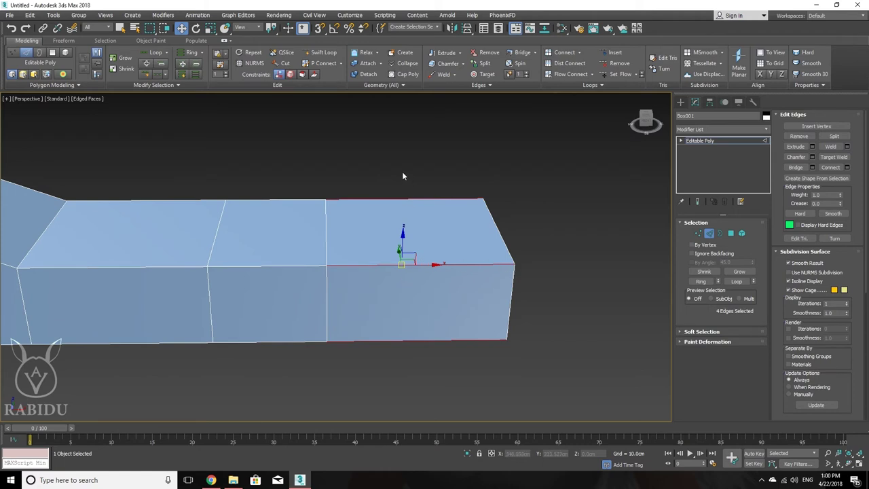
{"action": "left_click", "coordinate": [395, 197]}
{"action": "left_click", "coordinate": [417, 339]}
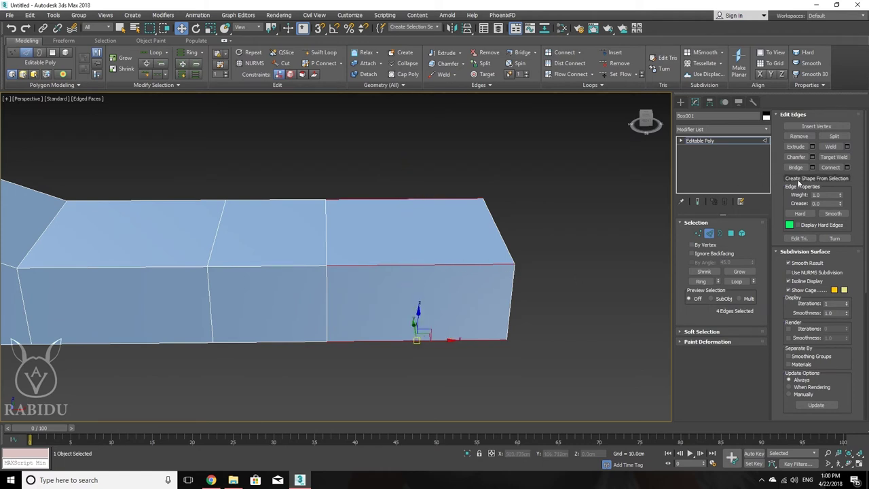
{"action": "left_click", "coordinate": [829, 168]}
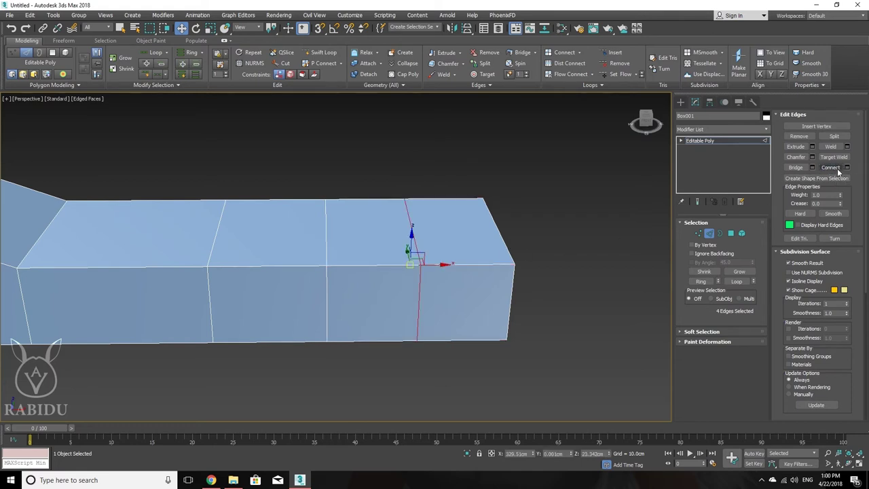
{"action": "key", "text": "ctrl+z"}
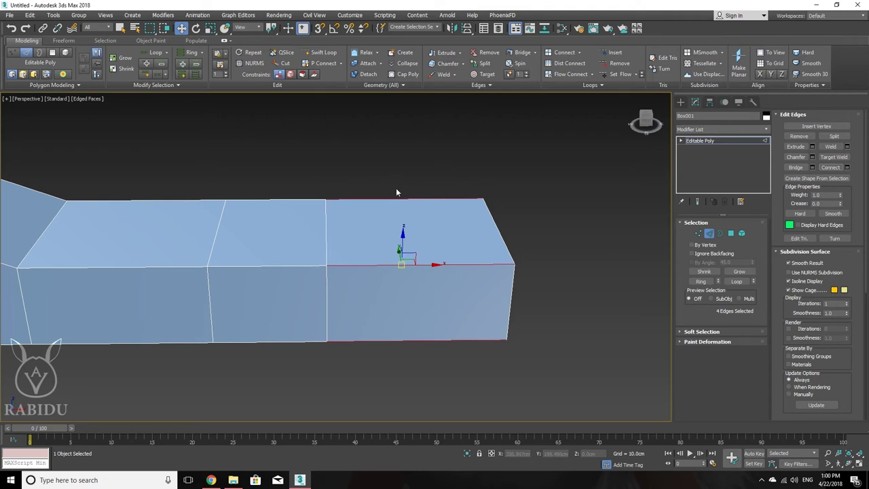
Select the four right-segment edges, test Connect and undo, then open the Connect Edges caddy
{"action": "left_click", "coordinate": [406, 198]}
{"action": "left_click", "coordinate": [417, 264]}
{"action": "left_click", "coordinate": [406, 198]}
{"action": "left_click", "coordinate": [839, 173]}
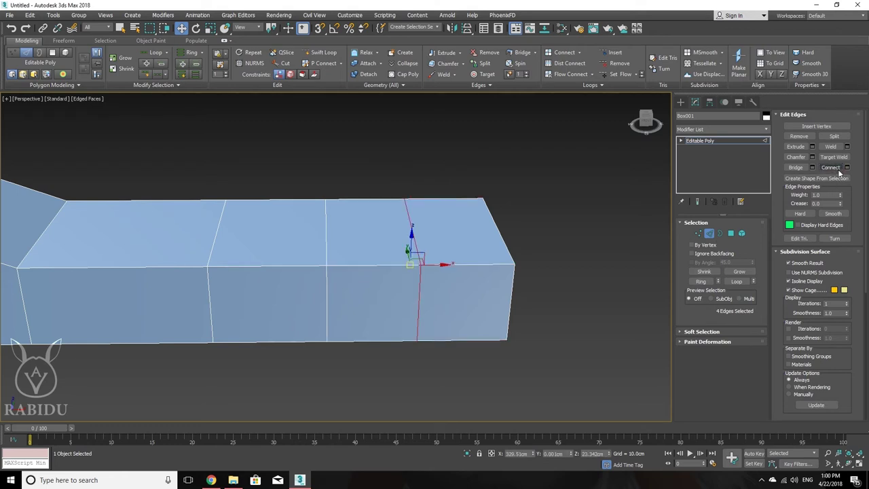
{"action": "key", "text": "ctrl+z"}
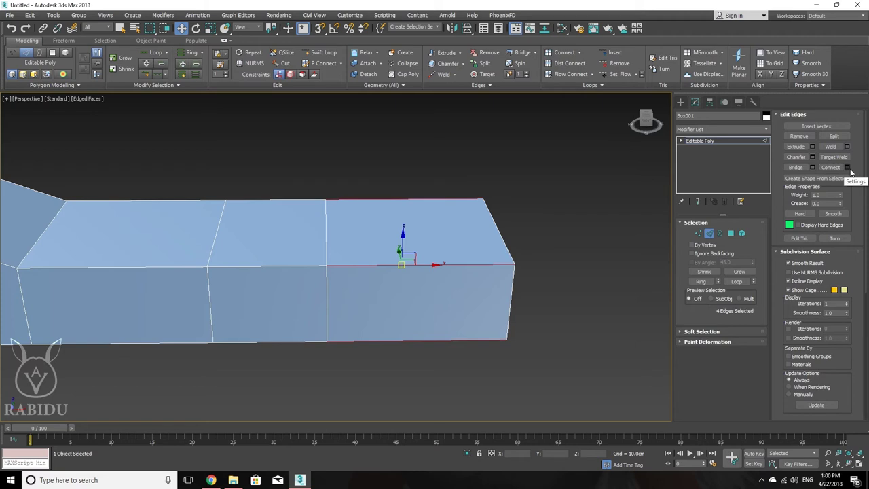
{"action": "left_click", "coordinate": [850, 173]}
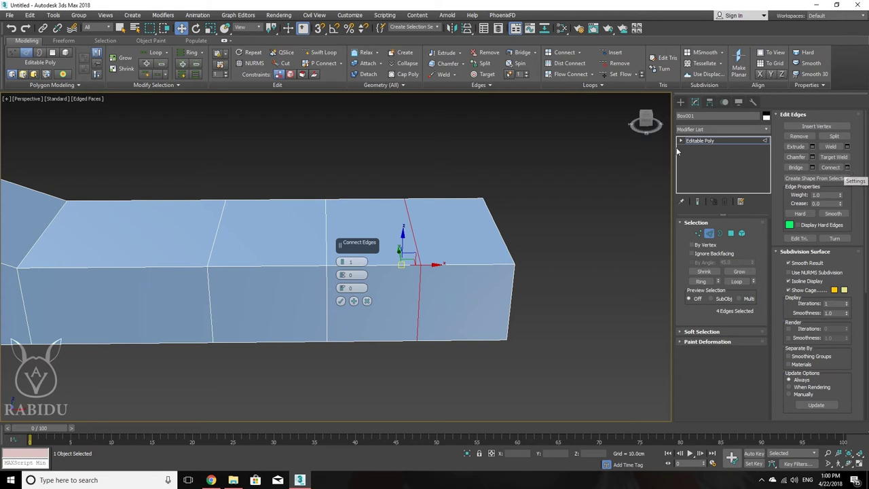
Reopen Connect Edges settings from the ribbon, reselect the right-segment edges, and raise Segments to 4
{"action": "left_click", "coordinate": [443, 201]}
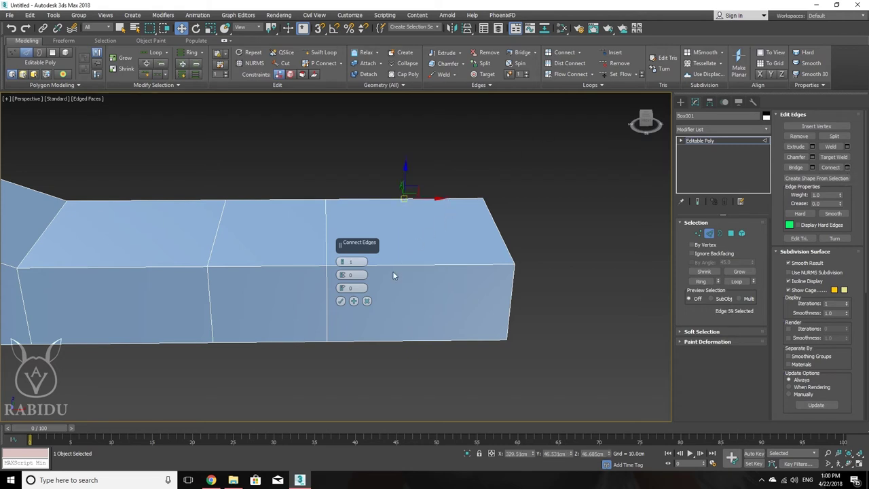
{"action": "left_click", "coordinate": [367, 301]}
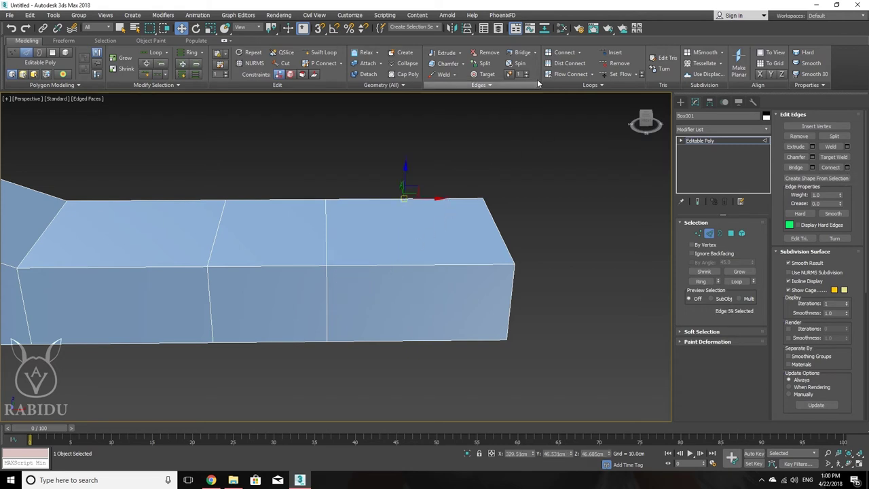
{"action": "left_click", "coordinate": [581, 54]}
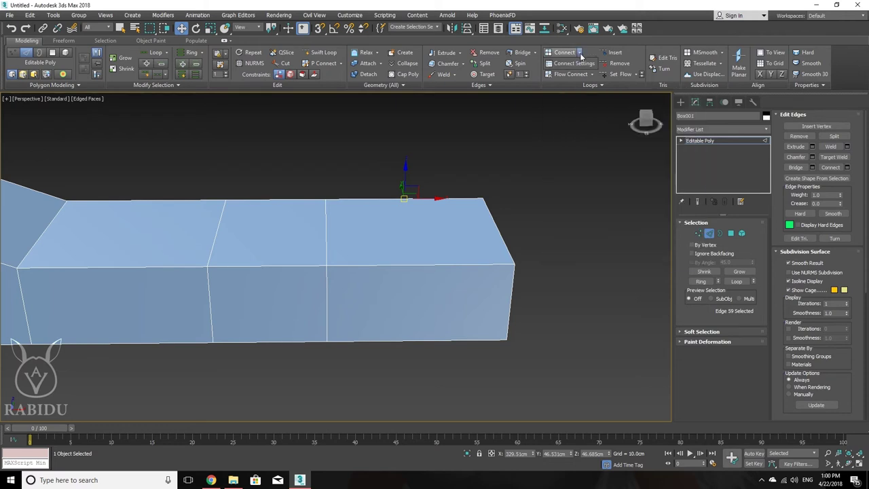
{"action": "left_click", "coordinate": [574, 63]}
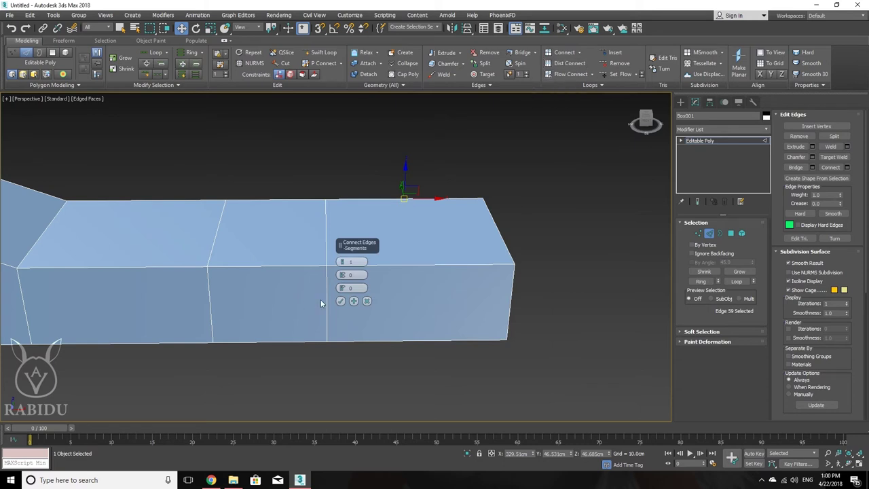
{"action": "left_click_drag", "start_coordinate": [343, 264], "coordinate": [344, 262]}
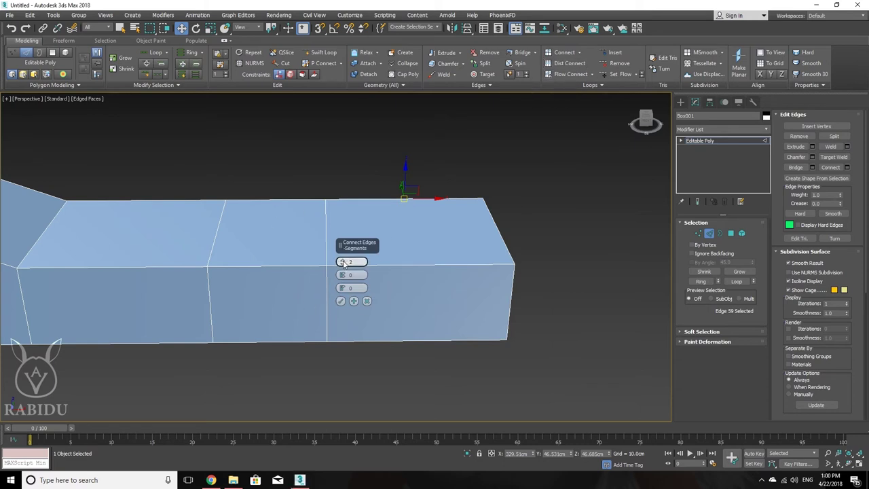
{"action": "left_click_drag", "start_coordinate": [407, 166], "coordinate": [421, 398]}
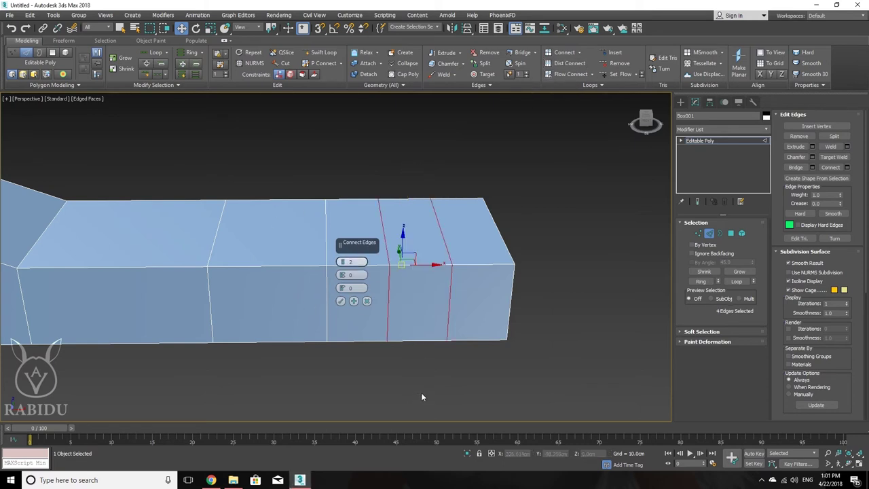
{"action": "left_click_drag", "start_coordinate": [391, 147], "coordinate": [412, 370]}
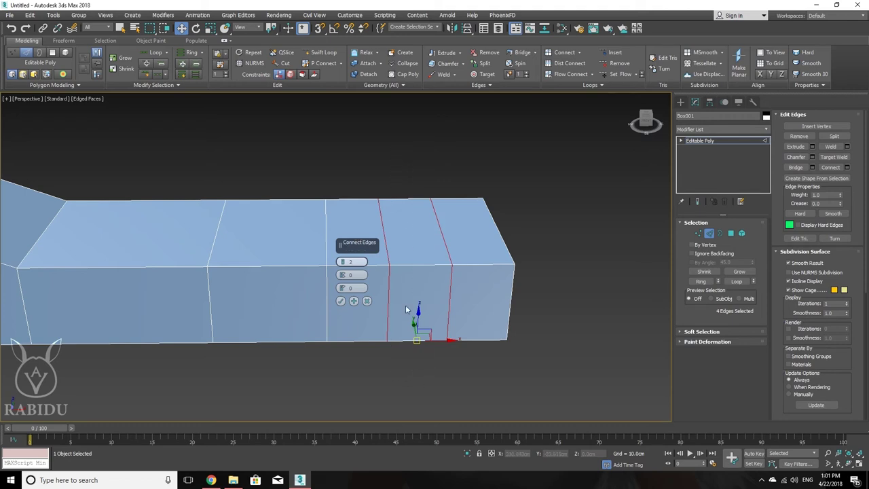
{"action": "left_click_drag", "start_coordinate": [343, 265], "coordinate": [343, 259]}
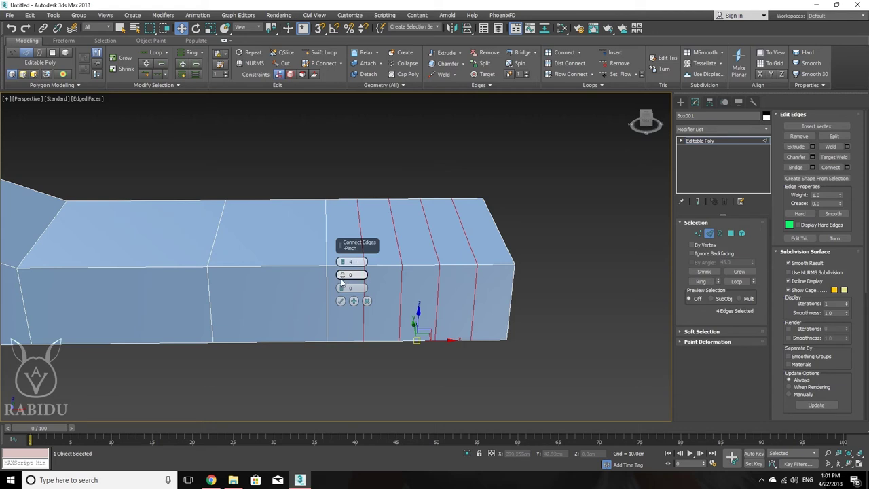
Try Pinch and Slide on the loops, then reset both to 0
{"action": "mouse_move", "coordinate": [342, 281]}
{"action": "left_mouse_down"}
{"action": "mouse_move", "coordinate": [344, 183]}
{"action": "mouse_move", "coordinate": [351, 278]}
{"action": "left_mouse_up"}
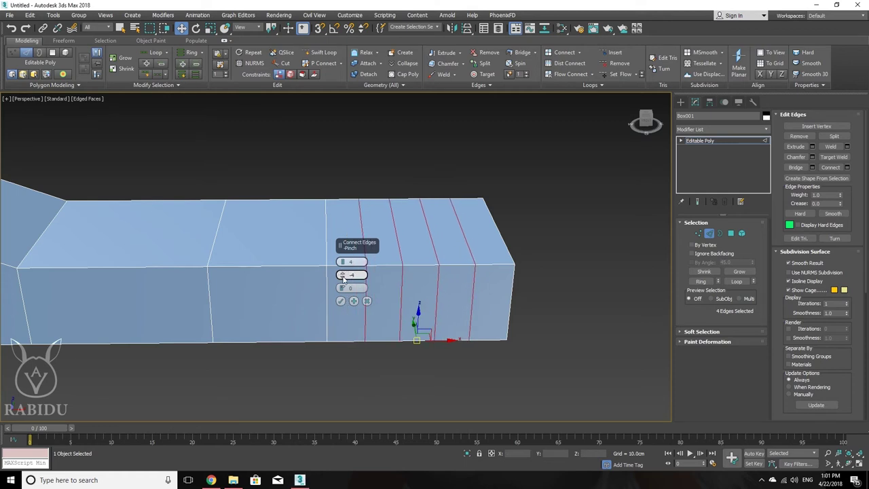
{"action": "right_click", "coordinate": [343, 278]}
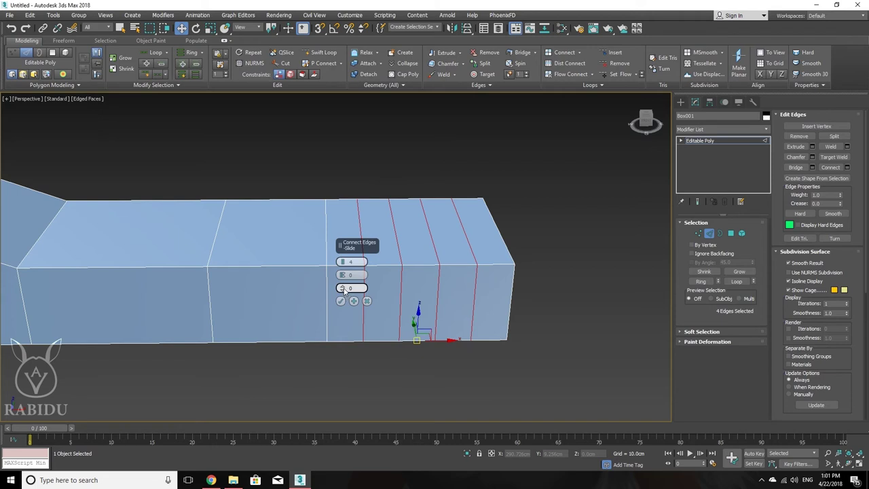
{"action": "mouse_move", "coordinate": [344, 295]}
{"action": "left_mouse_down"}
{"action": "mouse_move", "coordinate": [345, 313]}
{"action": "mouse_move", "coordinate": [336, 119]}
{"action": "mouse_move", "coordinate": [374, 306]}
{"action": "left_mouse_up"}
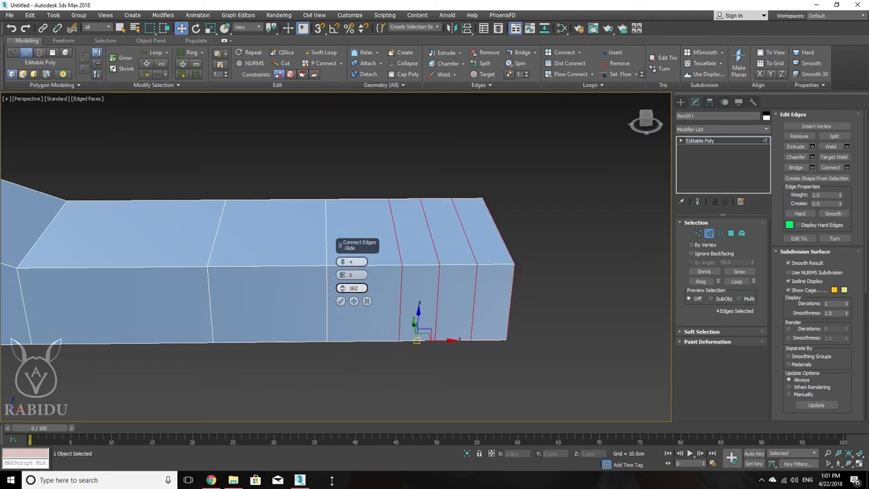
{"action": "right_click", "coordinate": [374, 306]}
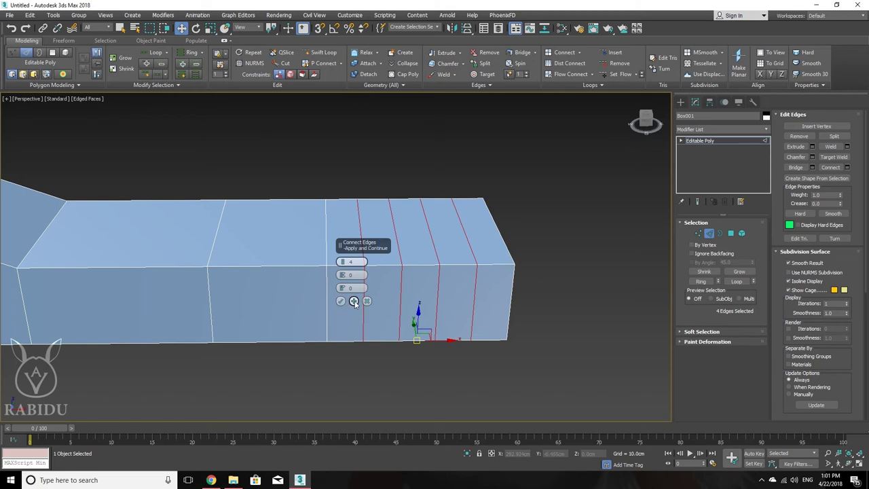
Apply a single connecting edge loop with Segments 1, keeping the caddy open, and check it in wireframe
{"action": "right_click", "coordinate": [343, 263]}
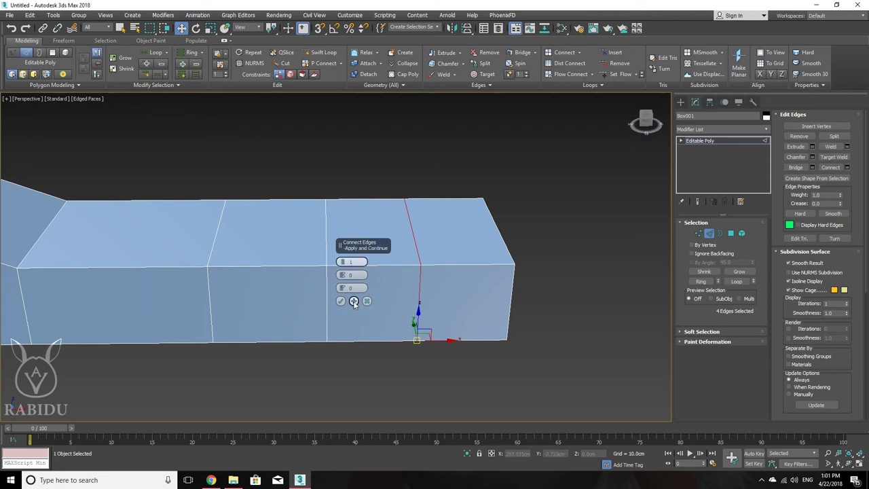
{"action": "left_click", "coordinate": [354, 301]}
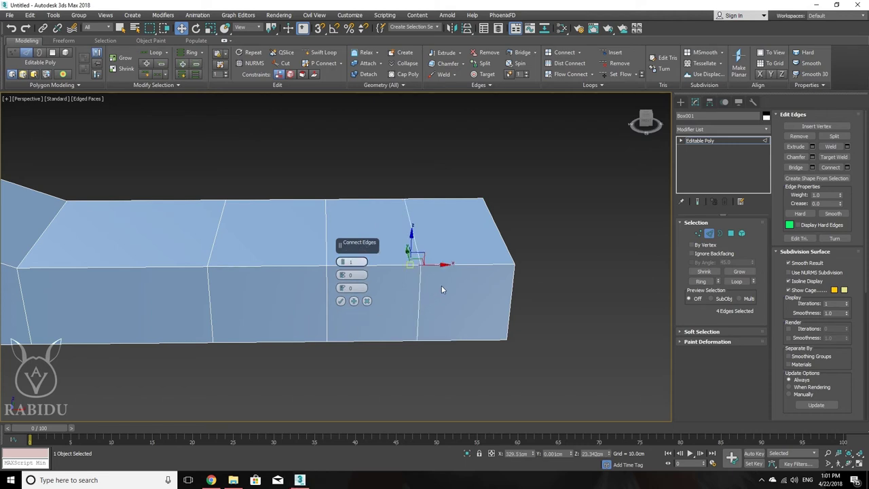
{"action": "mouse_move", "coordinate": [422, 279]}
{"action": "middle_mouse_down", "text": "alt"}
{"action": "mouse_move", "coordinate": [446, 278]}
{"action": "mouse_move", "coordinate": [494, 319]}
{"action": "mouse_move", "coordinate": [452, 351]}
{"action": "mouse_move", "coordinate": [362, 355]}
{"action": "mouse_move", "coordinate": [390, 359]}
{"action": "middle_mouse_up", "text": "alt"}
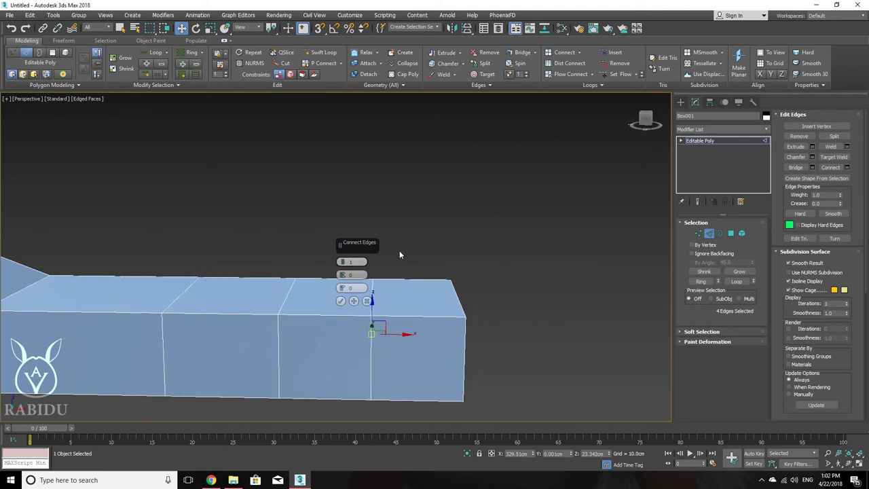
{"action": "key", "text": "F3"}
{"action": "middle_click_drag", "start_coordinate": [400, 250], "coordinate": [421, 226]}
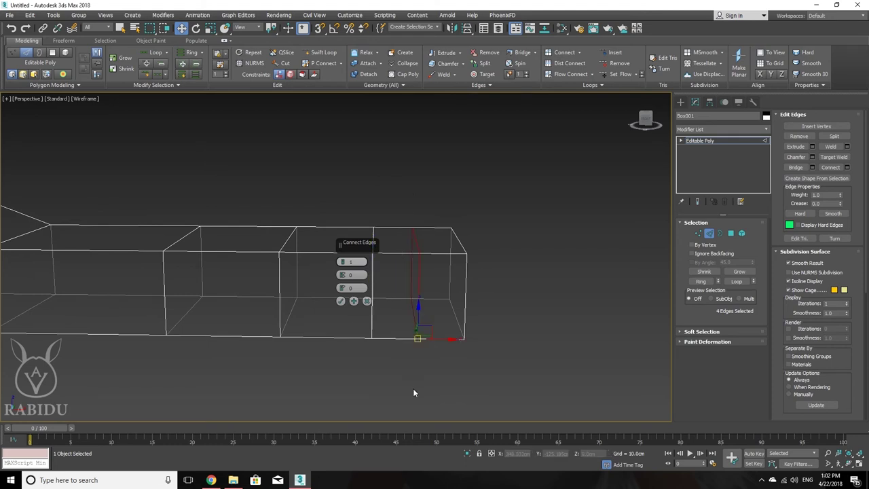
{"action": "key", "text": "F3"}
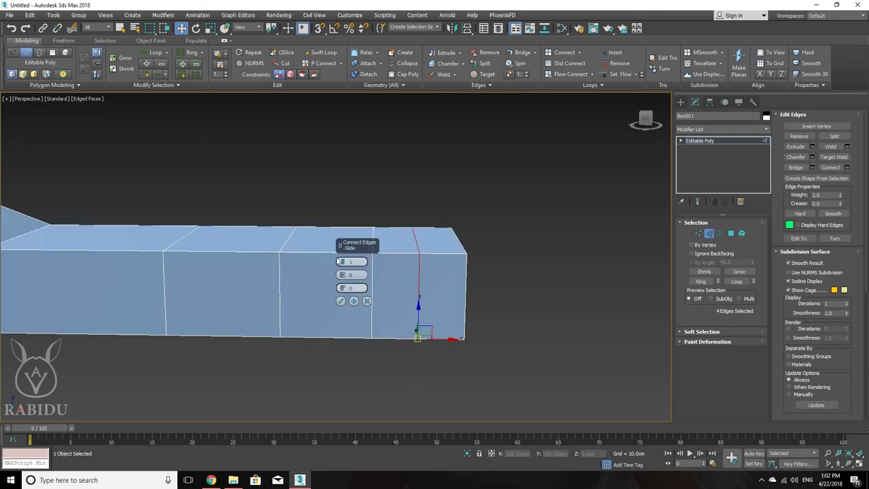
Commit two more connecting loops with Segments 2, then orbit and zoom to inspect
{"action": "left_click_drag", "start_coordinate": [342, 263], "coordinate": [342, 262]}
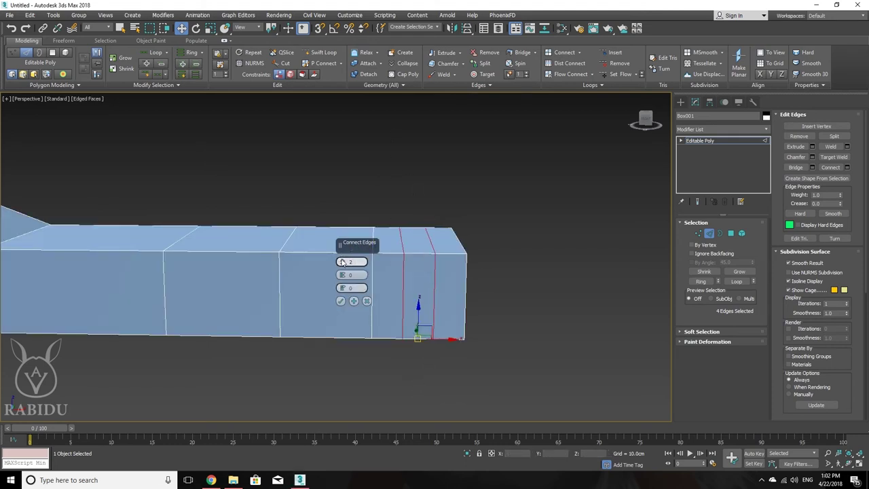
{"action": "left_click", "coordinate": [341, 302]}
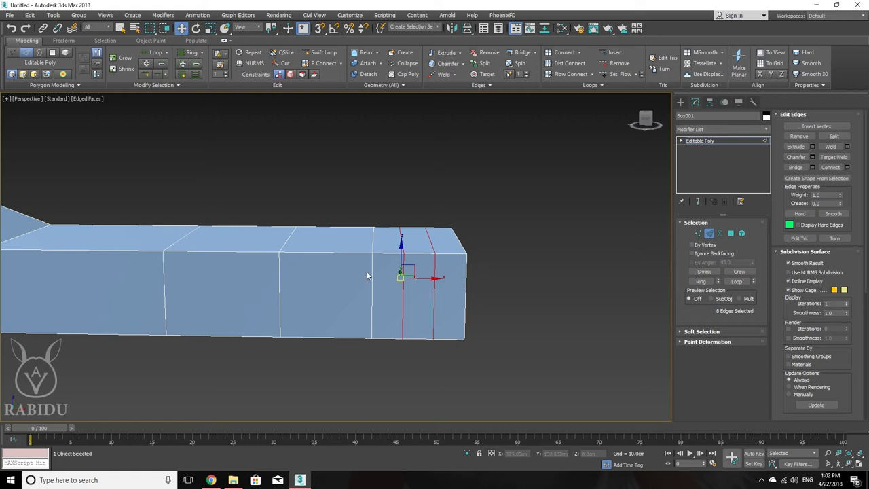
{"action": "mouse_move", "coordinate": [314, 284]}
{"action": "middle_mouse_down", "text": "alt"}
{"action": "mouse_move", "coordinate": [441, 302]}
{"action": "mouse_move", "coordinate": [394, 305]}
{"action": "middle_mouse_up", "text": "alt"}
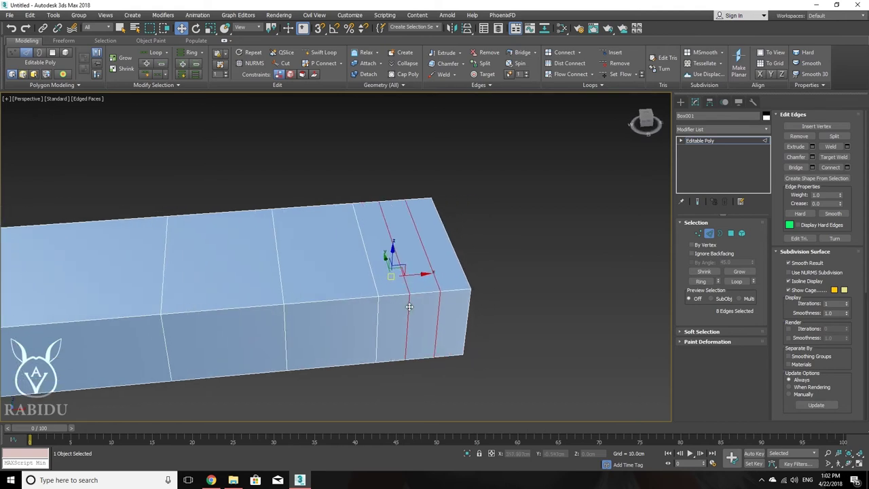
{"action": "scroll", "coordinate": [410, 307], "scroll_direction": "up", "scroll_amount": 1}
{"action": "scroll", "coordinate": [411, 306], "scroll_direction": "up", "scroll_amount": 1}
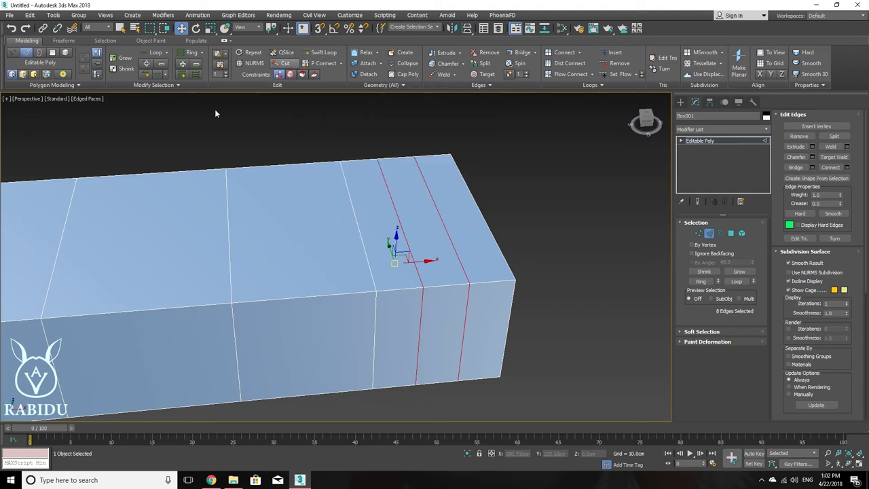
Clear the edge selection, then Swift Loop edge loops across the model and the box's side
{"action": "left_click", "coordinate": [570, 216]}
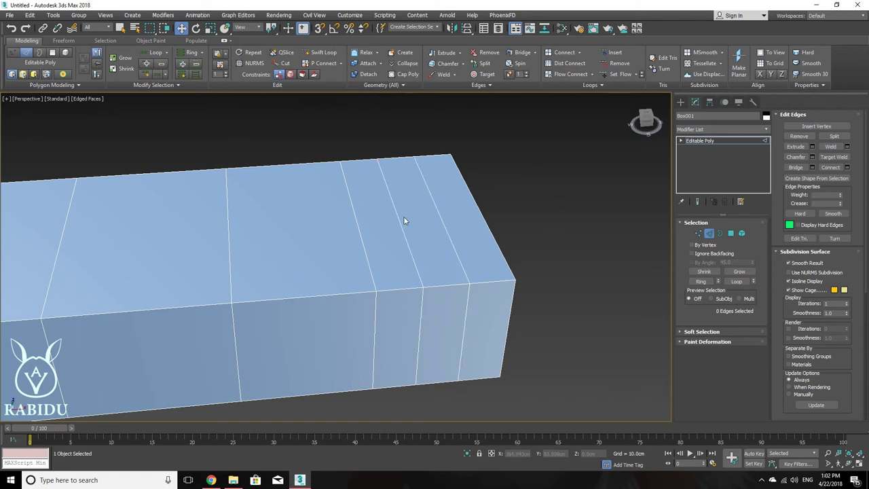
{"action": "left_click_drag", "start_coordinate": [539, 205], "coordinate": [291, 240]}
{"action": "left_click", "coordinate": [532, 239]}
{"action": "left_click", "coordinate": [310, 54]}
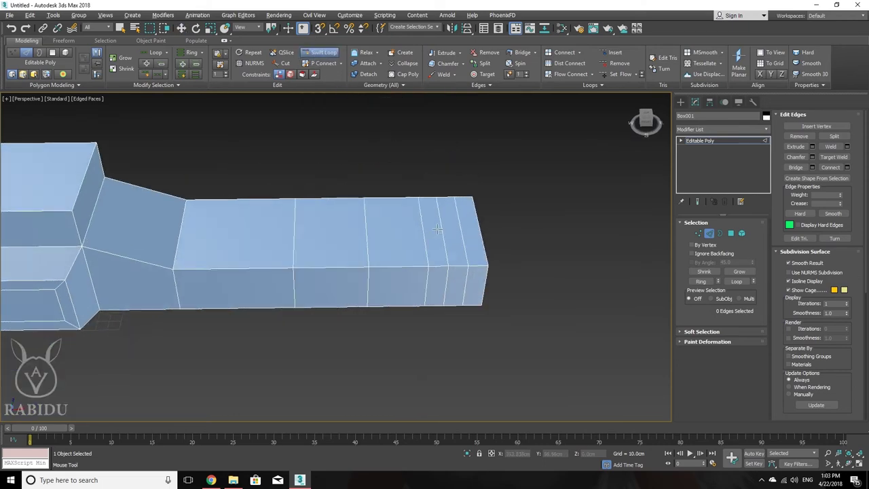
{"action": "mouse_move", "coordinate": [438, 230]}
{"action": "middle_mouse_down", "text": "alt"}
{"action": "mouse_move", "coordinate": [318, 235]}
{"action": "mouse_move", "coordinate": [265, 291]}
{"action": "middle_mouse_up", "text": "alt"}
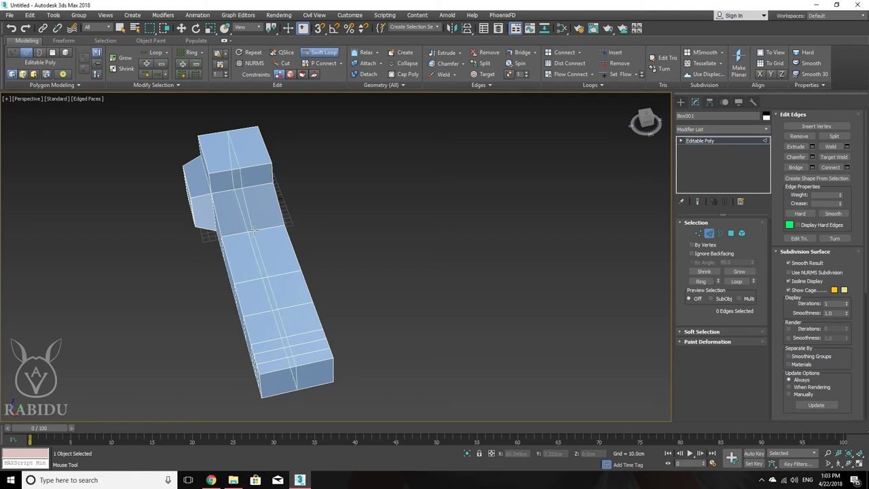
{"action": "left_click", "coordinate": [243, 167]}
{"action": "middle_click_drag", "start_coordinate": [220, 158], "coordinate": [281, 156], "text": "alt"}
{"action": "scroll", "coordinate": [281, 249], "scroll_direction": "up", "scroll_amount": 3}
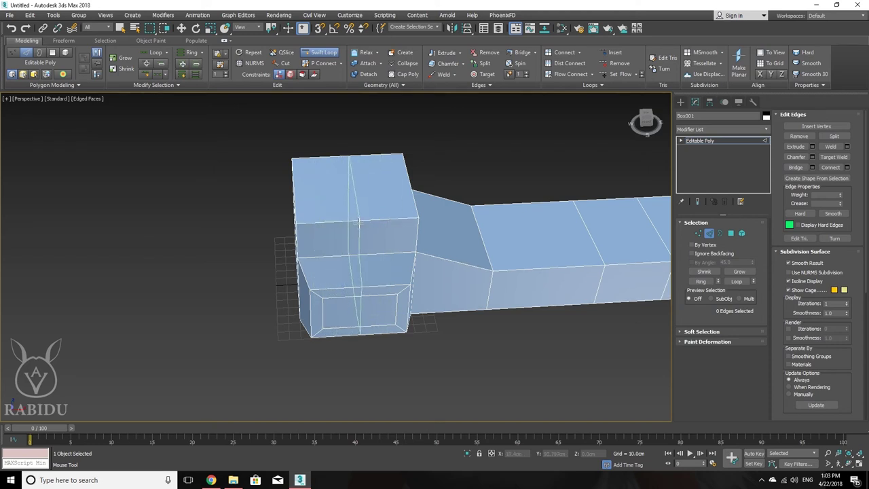
{"action": "left_click", "coordinate": [334, 257]}
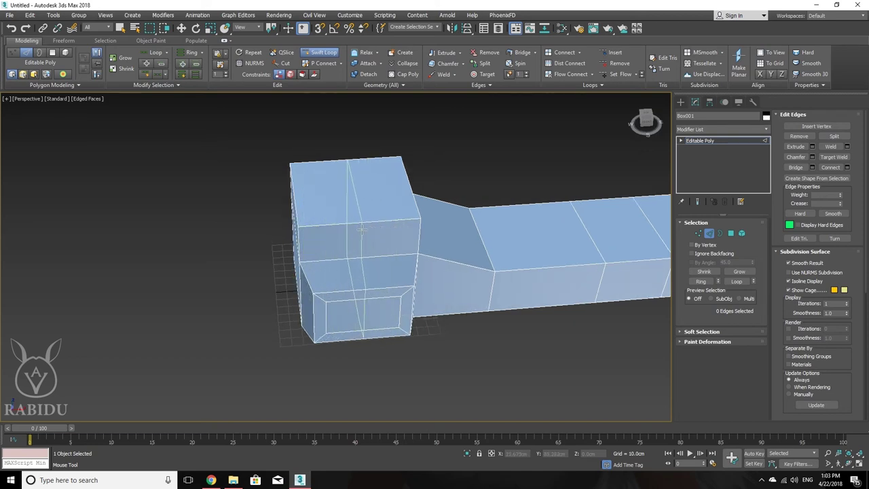
Insert an edge loop near the box's top and another across the box
{"action": "mouse_move", "coordinate": [356, 227]}
{"action": "middle_mouse_down", "text": "alt"}
{"action": "mouse_move", "coordinate": [420, 258]}
{"action": "mouse_move", "coordinate": [375, 277]}
{"action": "middle_mouse_up", "text": "alt"}
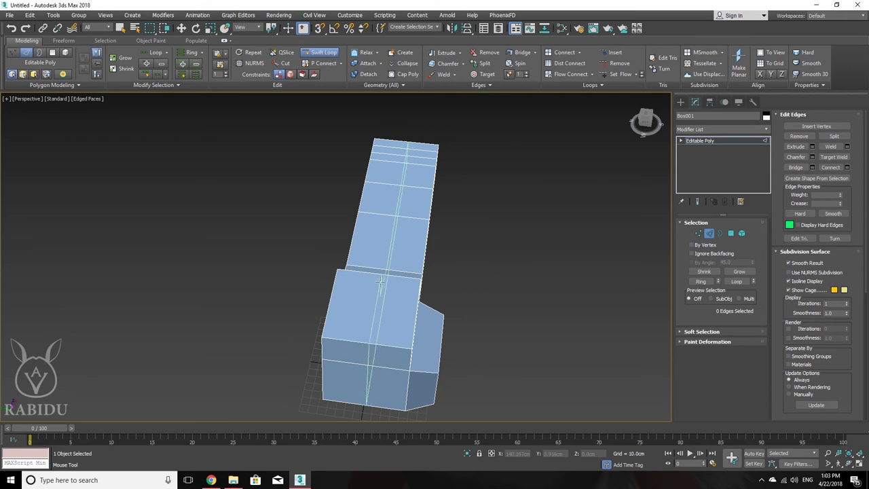
{"action": "middle_click_drag", "start_coordinate": [375, 277], "coordinate": [384, 264], "text": "alt"}
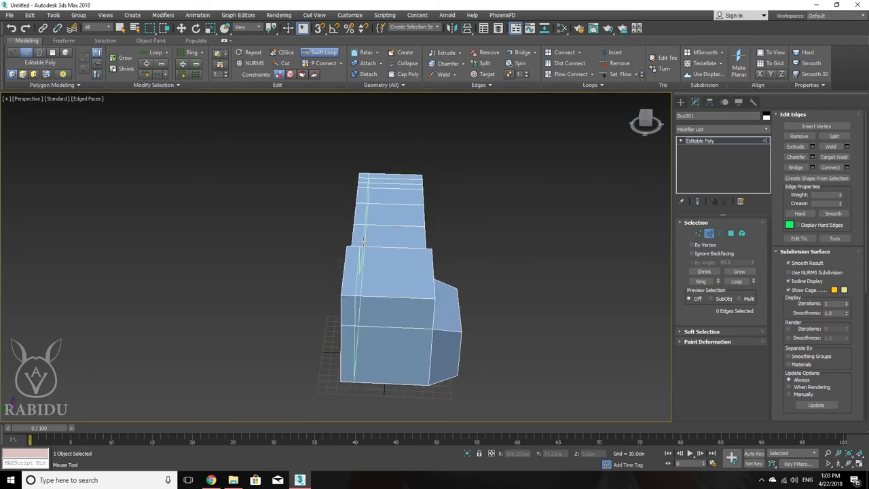
{"action": "middle_click_drag", "start_coordinate": [401, 243], "coordinate": [398, 243], "text": "alt"}
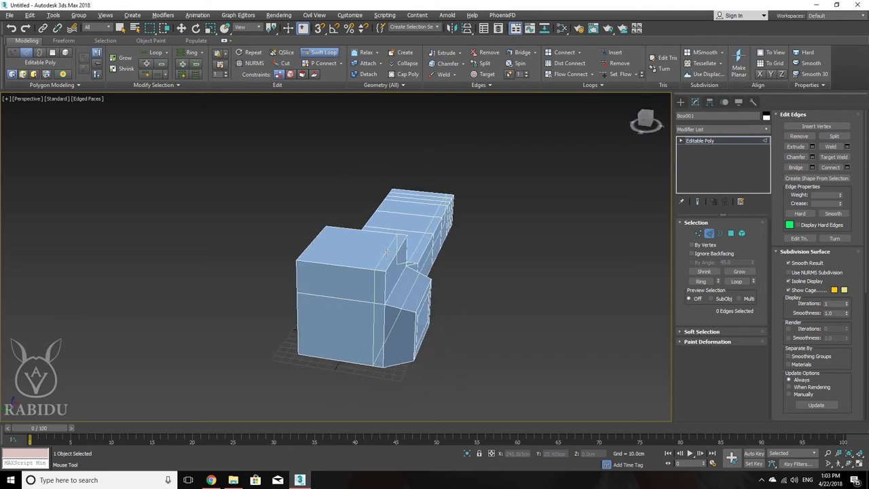
{"action": "middle_click_drag", "start_coordinate": [302, 283], "coordinate": [391, 231], "text": "alt"}
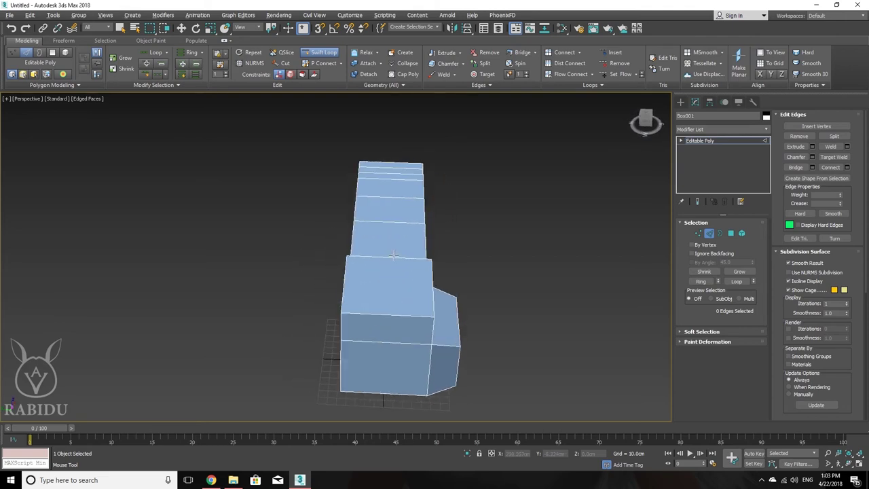
{"action": "scroll", "coordinate": [391, 231], "scroll_direction": "up", "scroll_amount": 5}
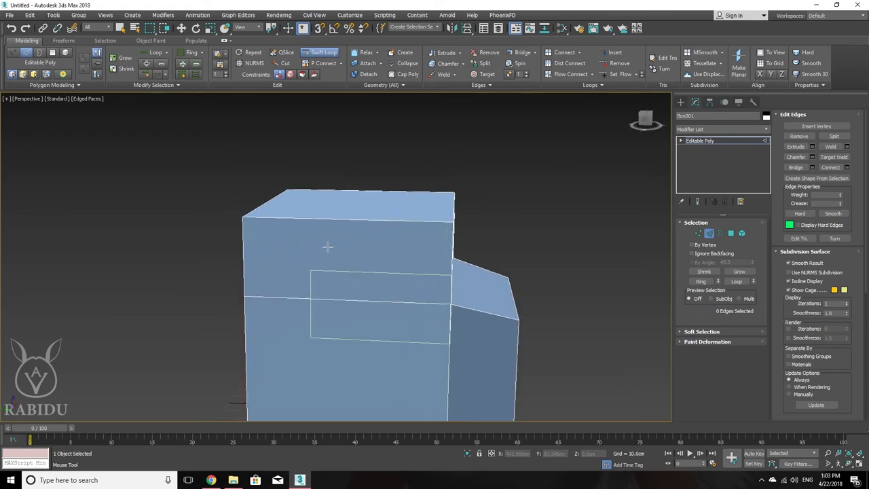
{"action": "left_click", "coordinate": [246, 234]}
{"action": "middle_click_drag", "start_coordinate": [247, 234], "coordinate": [305, 275], "text": "alt"}
{"action": "scroll", "coordinate": [305, 275], "scroll_direction": "down", "scroll_amount": 3}
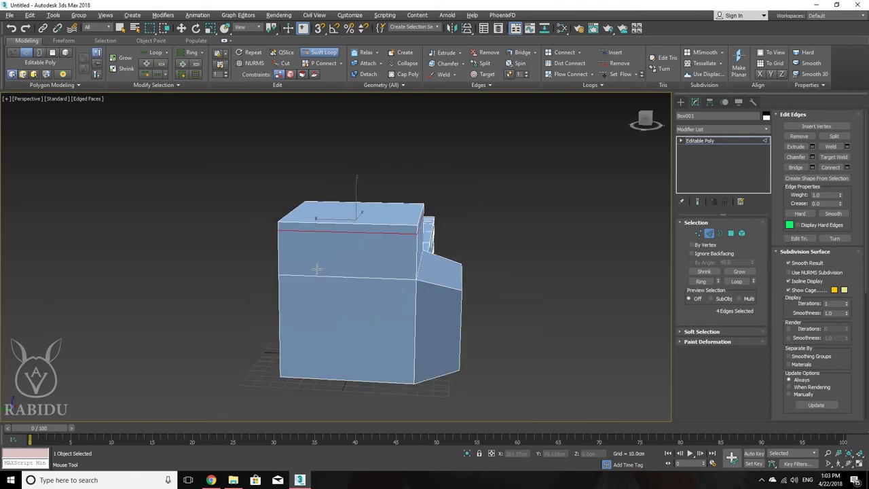
{"action": "middle_click_drag", "start_coordinate": [349, 203], "coordinate": [349, 256], "text": "alt"}
{"action": "scroll", "coordinate": [400, 262], "scroll_direction": "up", "scroll_amount": 3}
{"action": "mouse_move", "coordinate": [400, 263]}
{"action": "middle_mouse_down", "text": "alt"}
{"action": "mouse_move", "coordinate": [321, 255]}
{"action": "mouse_move", "coordinate": [359, 272]}
{"action": "mouse_move", "coordinate": [363, 237]}
{"action": "middle_mouse_up", "text": "alt"}
{"action": "left_click", "coordinate": [321, 254]}
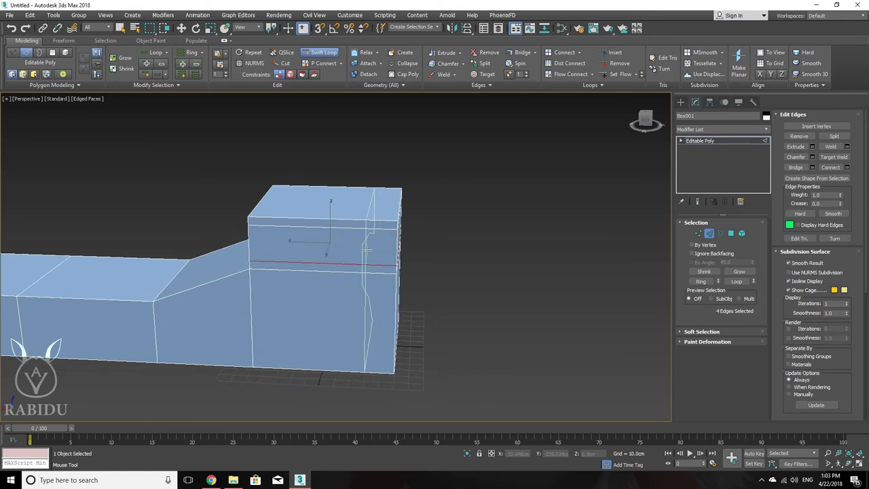
Insert a vertical loop down the box and a lengthwise loop along the duct
{"action": "left_click", "coordinate": [323, 245]}
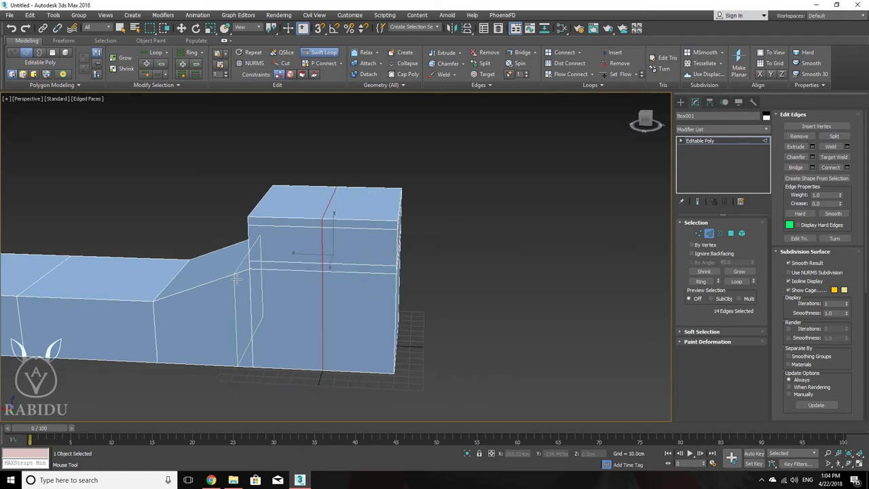
{"action": "mouse_move", "coordinate": [323, 245]}
{"action": "middle_mouse_down", "text": "alt"}
{"action": "mouse_move", "coordinate": [434, 309]}
{"action": "mouse_move", "coordinate": [379, 257]}
{"action": "mouse_move", "coordinate": [369, 260]}
{"action": "middle_mouse_up", "text": "alt"}
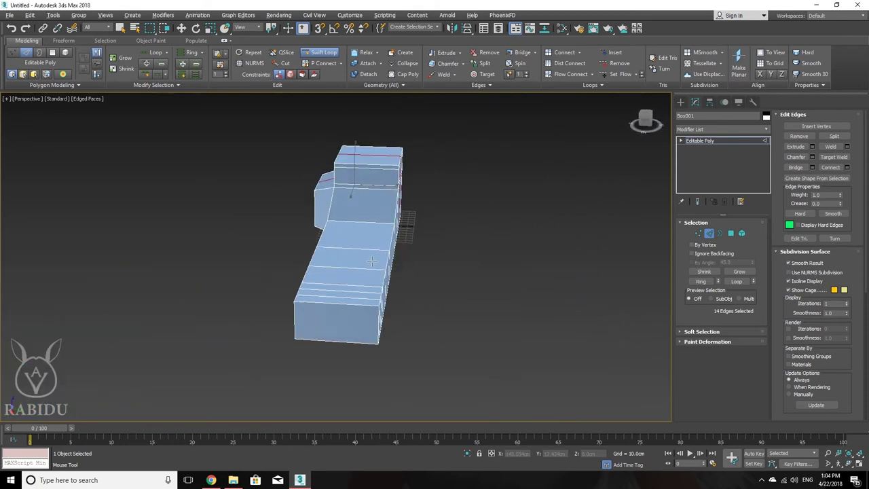
{"action": "left_click", "coordinate": [343, 276]}
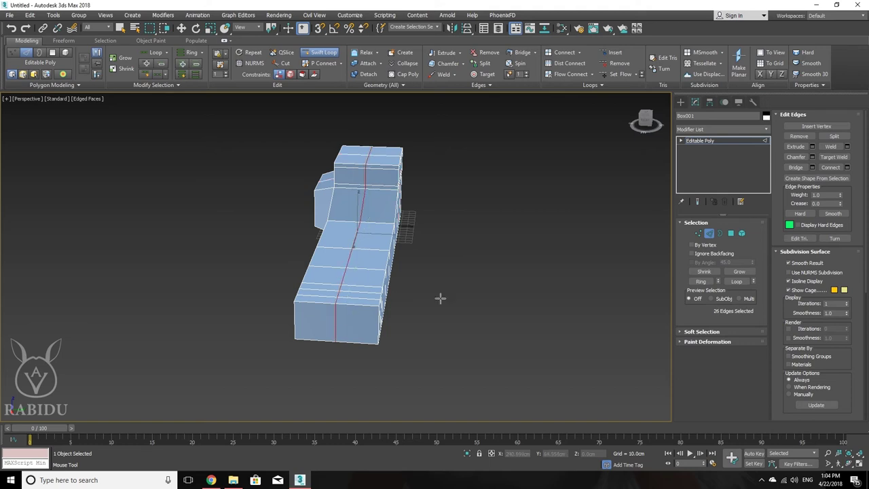
{"action": "mouse_move", "coordinate": [397, 266]}
{"action": "middle_mouse_down", "text": "alt"}
{"action": "mouse_move", "coordinate": [421, 264]}
{"action": "mouse_move", "coordinate": [204, 246]}
{"action": "middle_mouse_up", "text": "alt"}
{"action": "scroll", "coordinate": [264, 255], "scroll_direction": "up", "scroll_amount": 3}
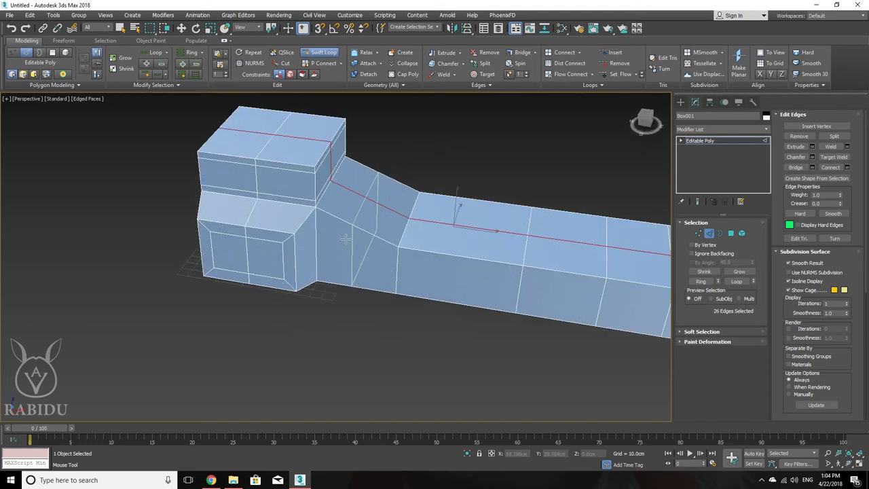
{"action": "scroll", "coordinate": [439, 237], "scroll_direction": "down", "scroll_amount": 5}
In Vertex mode, select the two corner vertices at the duct end and open Weld settings
{"action": "key", "text": "w"}
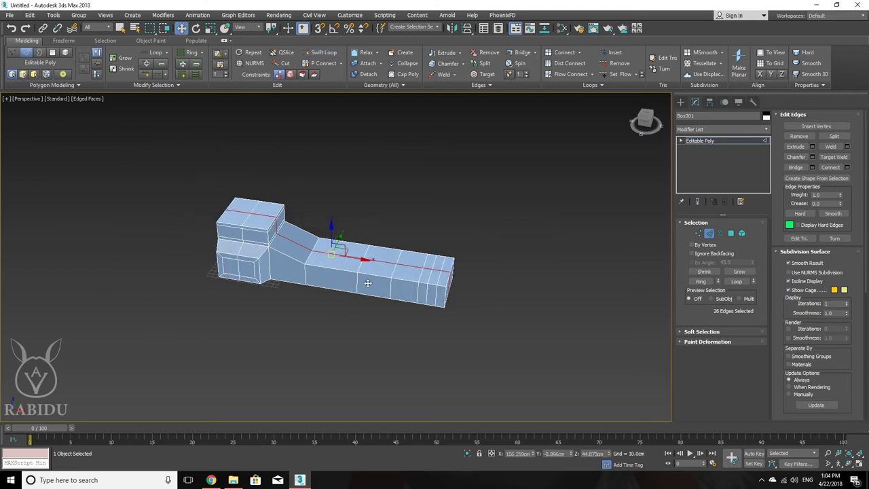
{"action": "middle_click_drag", "start_coordinate": [324, 265], "coordinate": [370, 290]}
{"action": "key", "text": "1"}
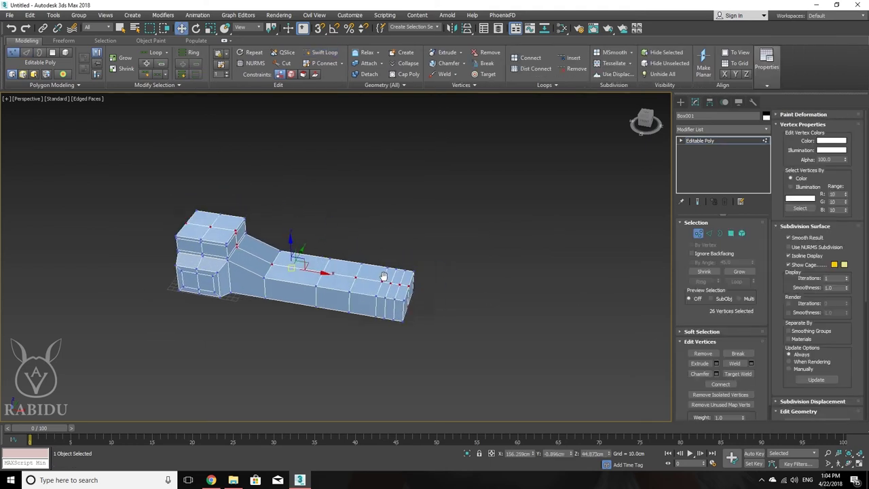
{"action": "middle_click_drag", "start_coordinate": [421, 252], "coordinate": [401, 255], "text": "alt"}
{"action": "scroll", "coordinate": [401, 254], "scroll_direction": "up", "scroll_amount": 5}
{"action": "scroll", "coordinate": [401, 254], "scroll_direction": "down", "scroll_amount": 3}
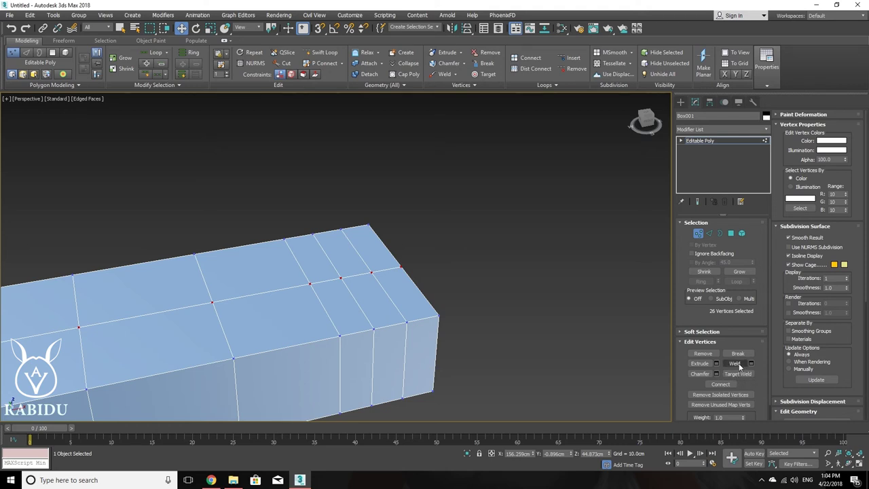
{"action": "middle_click_drag", "start_coordinate": [381, 300], "coordinate": [474, 273]}
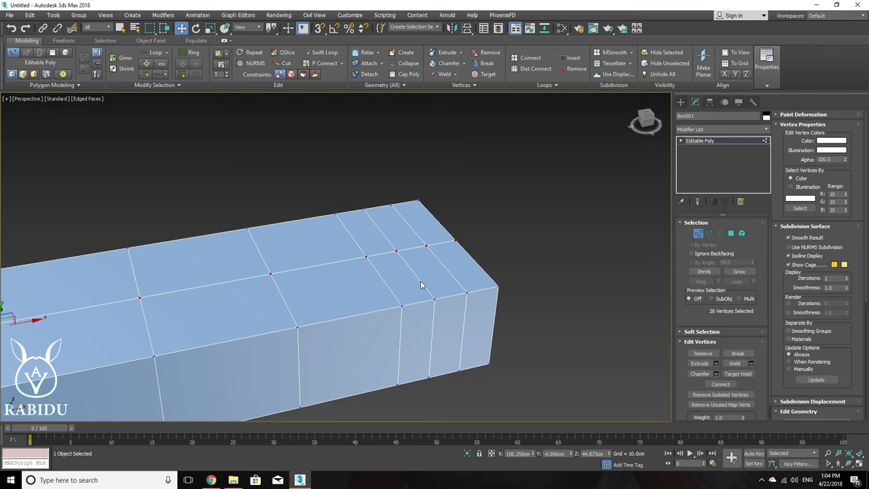
{"action": "left_click", "coordinate": [498, 286]}
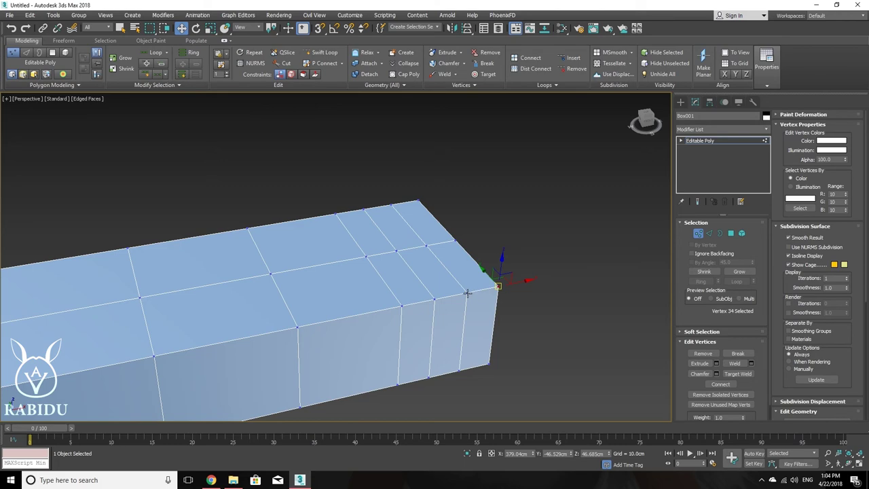
{"action": "left_click", "coordinate": [467, 293], "text": "ctrl"}
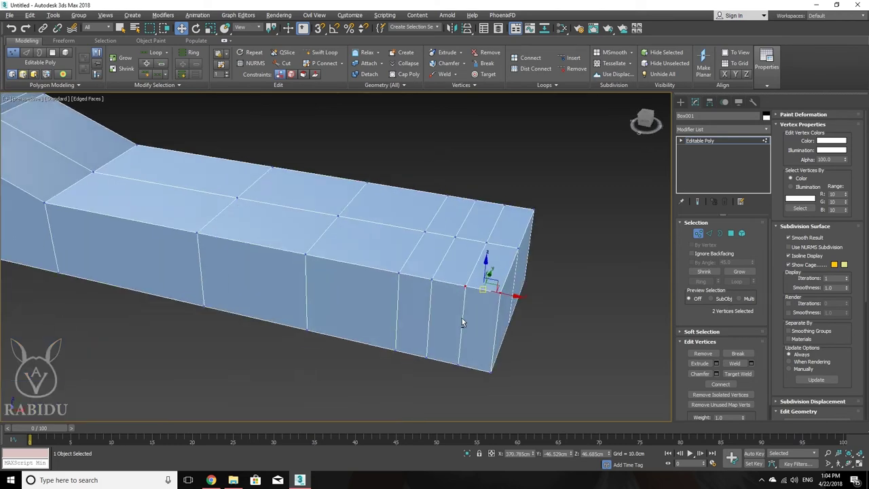
{"action": "mouse_move", "coordinate": [494, 324]}
{"action": "middle_mouse_down", "text": "alt"}
{"action": "mouse_move", "coordinate": [437, 306]}
{"action": "mouse_move", "coordinate": [482, 331]}
{"action": "middle_mouse_up", "text": "alt"}
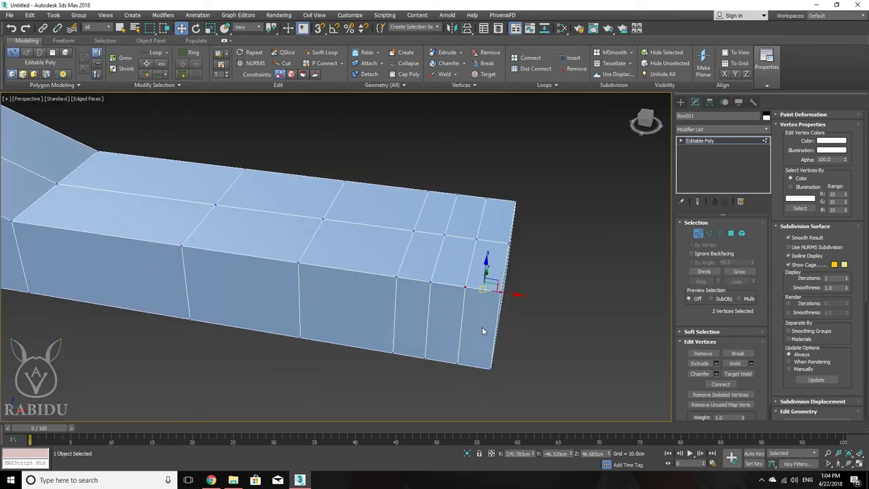
{"action": "left_click", "coordinate": [734, 363]}
{"action": "left_click", "coordinate": [751, 364]}
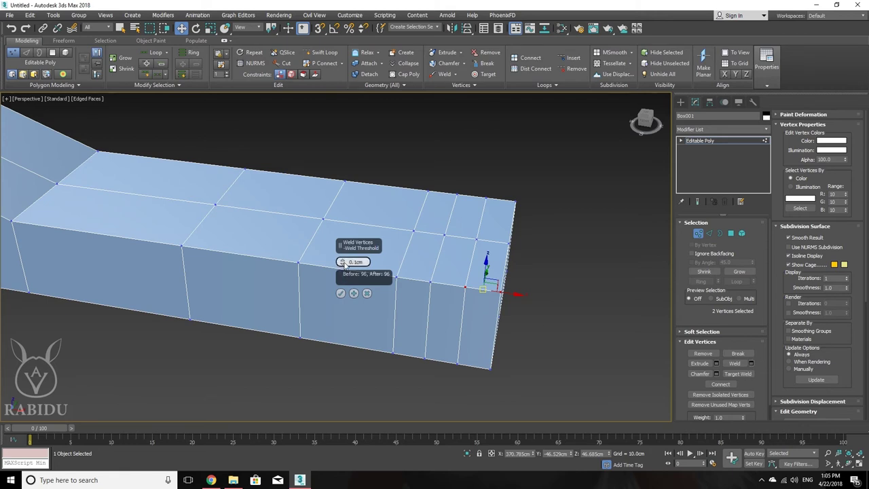
Try larger weld thresholds, then reset the Weld Threshold to 0.1 cm
{"action": "left_click_drag", "start_coordinate": [343, 263], "coordinate": [344, 252]}
{"action": "left_click_drag", "start_coordinate": [342, 265], "coordinate": [332, 200]}
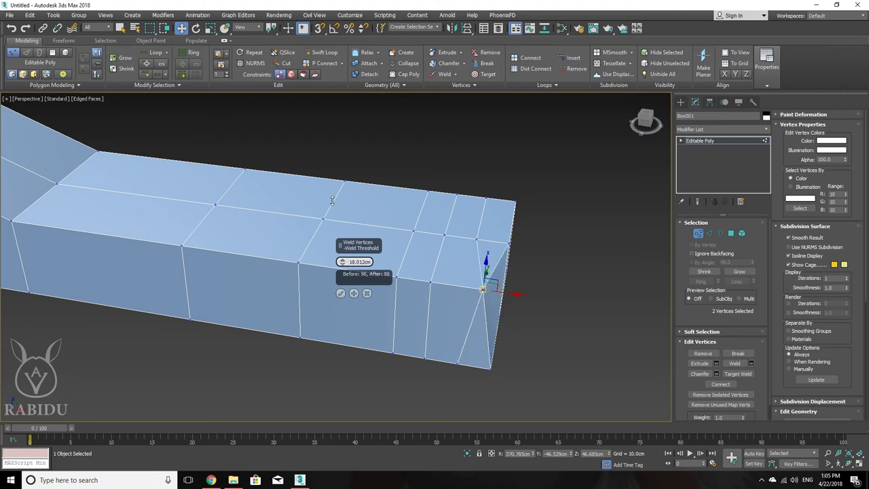
{"action": "mouse_move", "coordinate": [332, 200]}
{"action": "left_mouse_down"}
{"action": "mouse_move", "coordinate": [328, 192]}
{"action": "mouse_move", "coordinate": [329, 222]}
{"action": "mouse_move", "coordinate": [330, 196]}
{"action": "mouse_move", "coordinate": [329, 207]}
{"action": "left_mouse_up"}
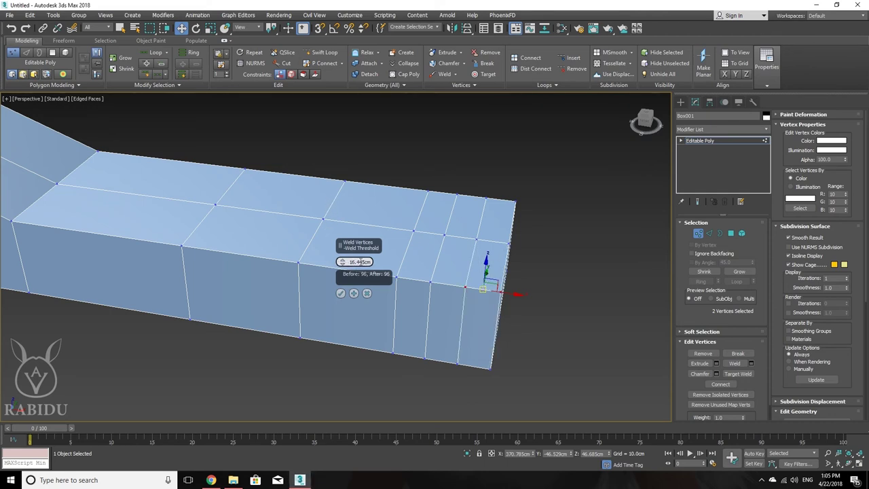
{"action": "double_click", "coordinate": [356, 262]}
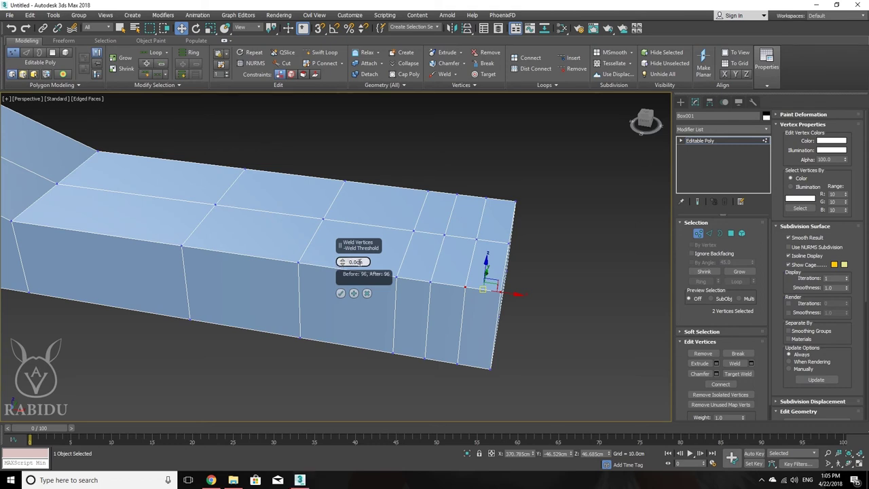
{"action": "type", "text": "0"}
{"action": "key", "text": "Return"}
{"action": "double_click", "coordinate": [357, 262]}
{"action": "type", "text": ".1"}
{"action": "key", "text": "Return"}
Cancel the weld and clear the vertex selection
{"action": "left_click", "coordinate": [367, 292]}
{"action": "left_click", "coordinate": [537, 330]}
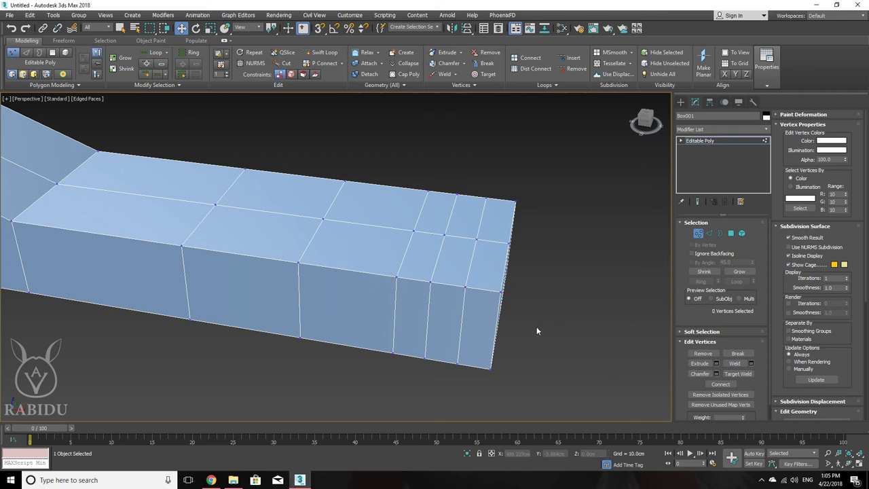
{"action": "middle_click_drag", "start_coordinate": [427, 306], "coordinate": [427, 285]}
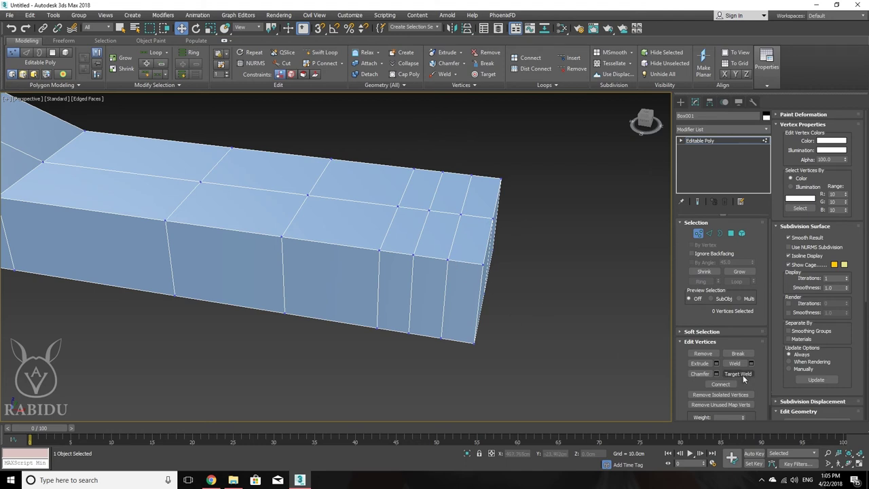
Target Weld the duct end's corner vertices onto their neighbours
{"action": "left_click", "coordinate": [742, 375]}
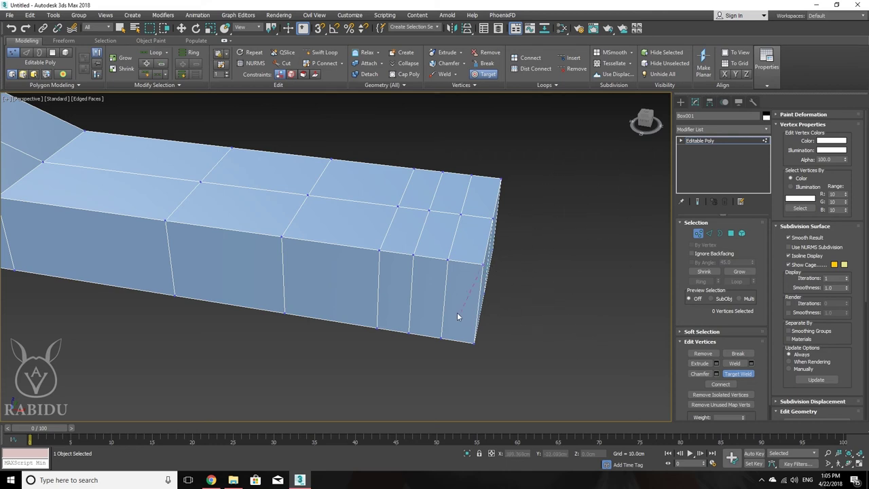
{"action": "left_click", "coordinate": [448, 257]}
{"action": "left_click", "coordinate": [448, 260]}
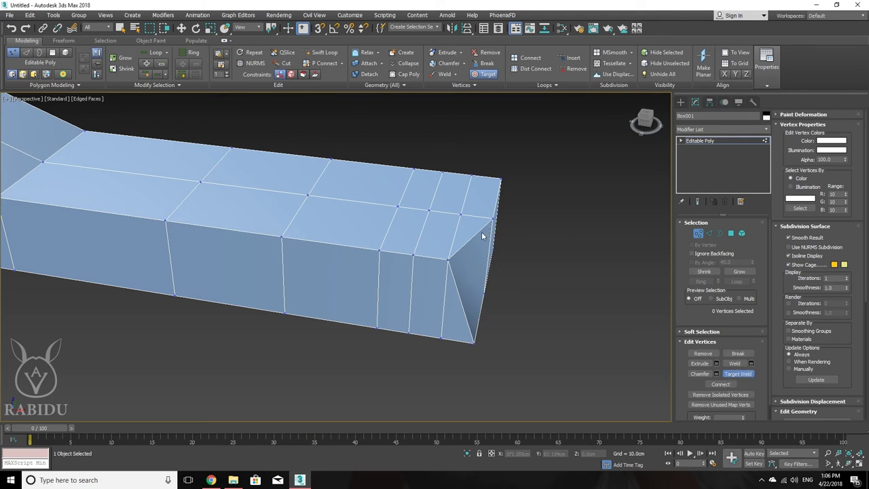
{"action": "left_click", "coordinate": [446, 265]}
{"action": "left_click", "coordinate": [412, 256]}
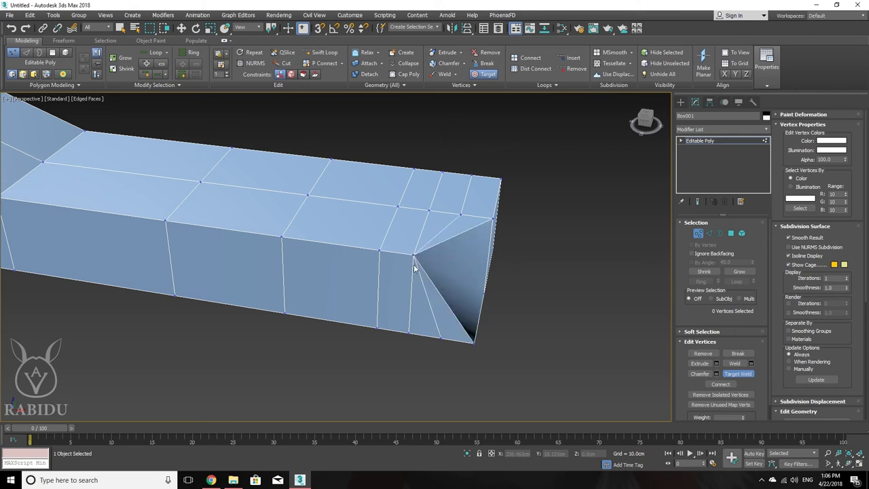
{"action": "left_click", "coordinate": [413, 255]}
{"action": "left_click", "coordinate": [406, 335]}
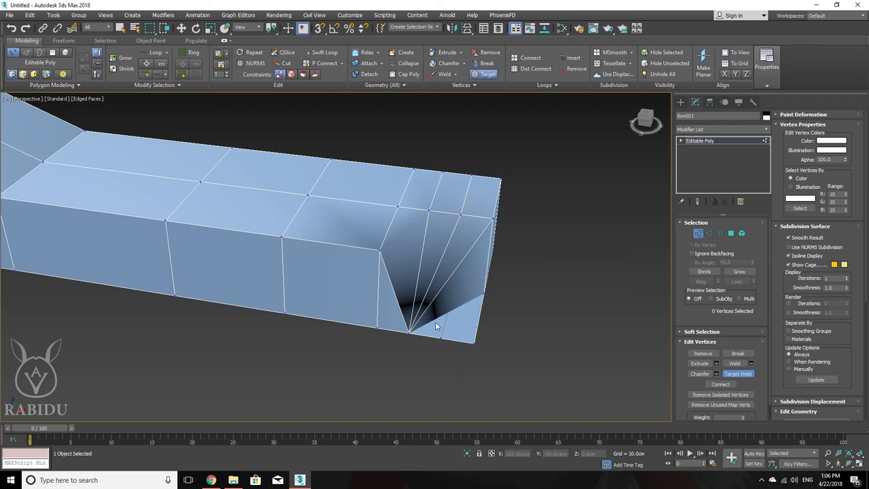
Undo the last vertex merge and switch to Edge sub-object mode
{"action": "key", "text": "ctrl+z"}
{"action": "key", "text": "ctrl+z"}
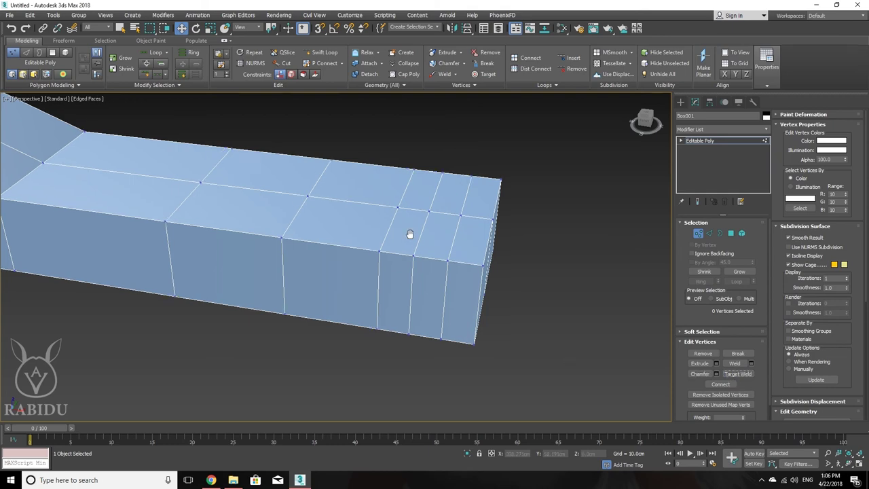
{"action": "mouse_move", "coordinate": [410, 235]}
{"action": "middle_mouse_down"}
{"action": "mouse_move", "coordinate": [412, 245]}
{"action": "mouse_move", "coordinate": [417, 233]}
{"action": "mouse_move", "coordinate": [423, 273]}
{"action": "mouse_move", "coordinate": [391, 268]}
{"action": "mouse_move", "coordinate": [401, 267]}
{"action": "mouse_move", "coordinate": [415, 236]}
{"action": "middle_mouse_up"}
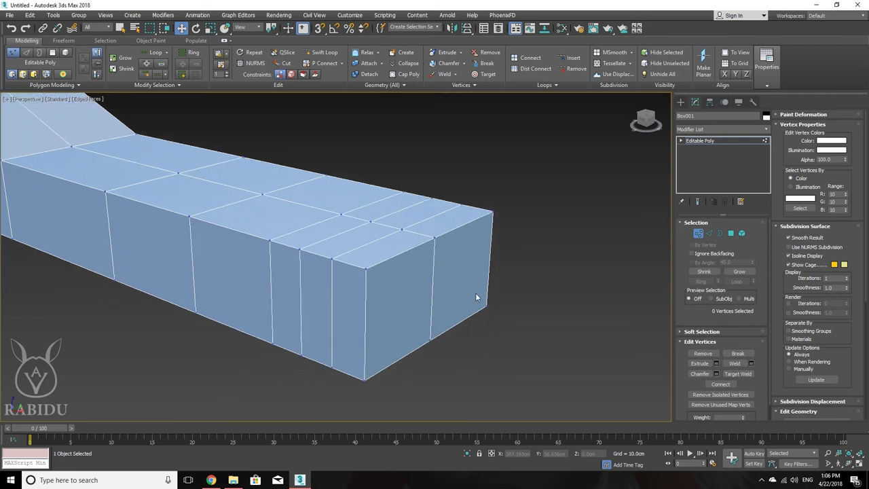
{"action": "mouse_move", "coordinate": [477, 296]}
{"action": "middle_mouse_down"}
{"action": "mouse_move", "coordinate": [476, 277]}
{"action": "mouse_move", "coordinate": [419, 285]}
{"action": "middle_mouse_up"}
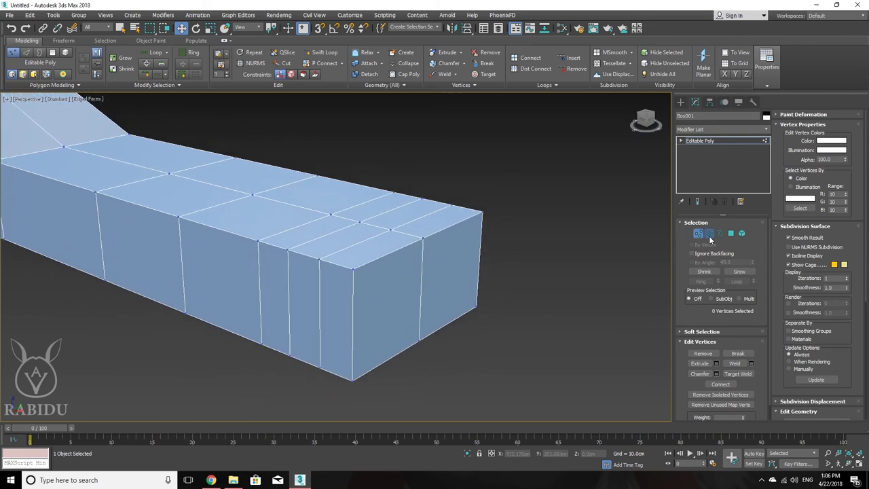
{"action": "left_click", "coordinate": [708, 234]}
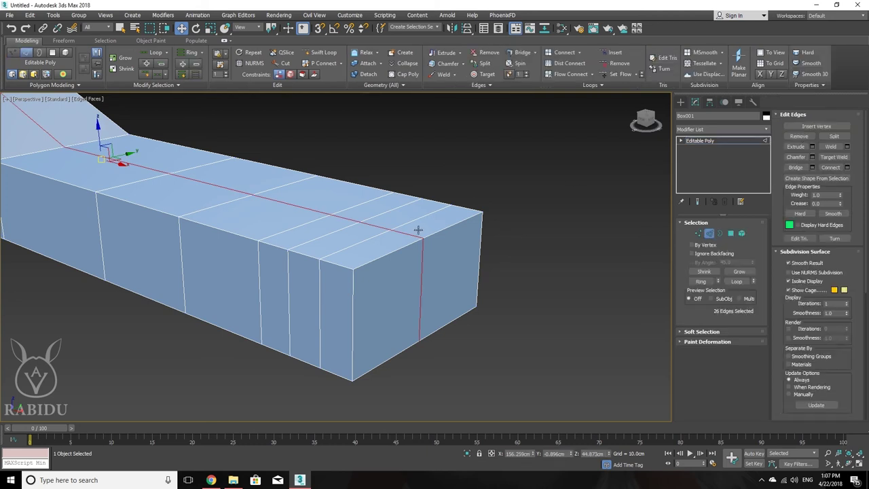
Zoom in on the duct end and select both segments of its top front edge
{"action": "middle_click_drag", "start_coordinate": [416, 231], "coordinate": [406, 278]}
{"action": "scroll", "coordinate": [405, 284], "scroll_direction": "up", "scroll_amount": 2}
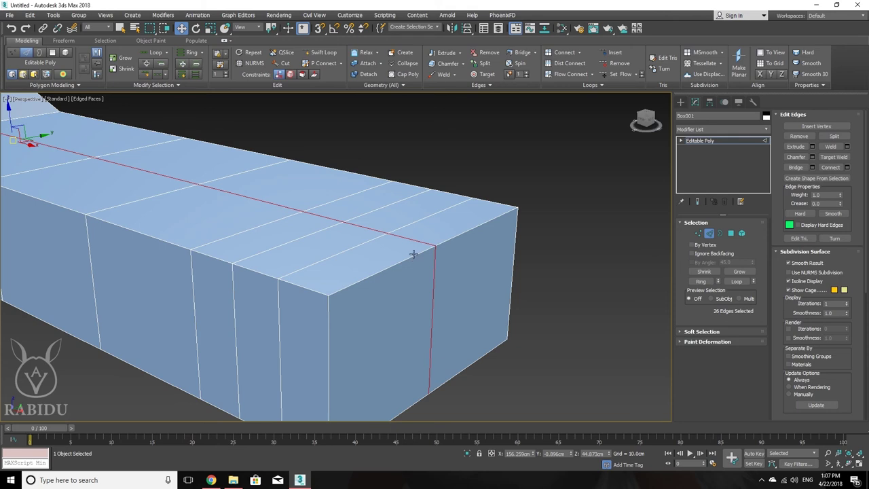
{"action": "left_click", "coordinate": [415, 256]}
{"action": "left_click", "coordinate": [442, 243], "text": "ctrl"}
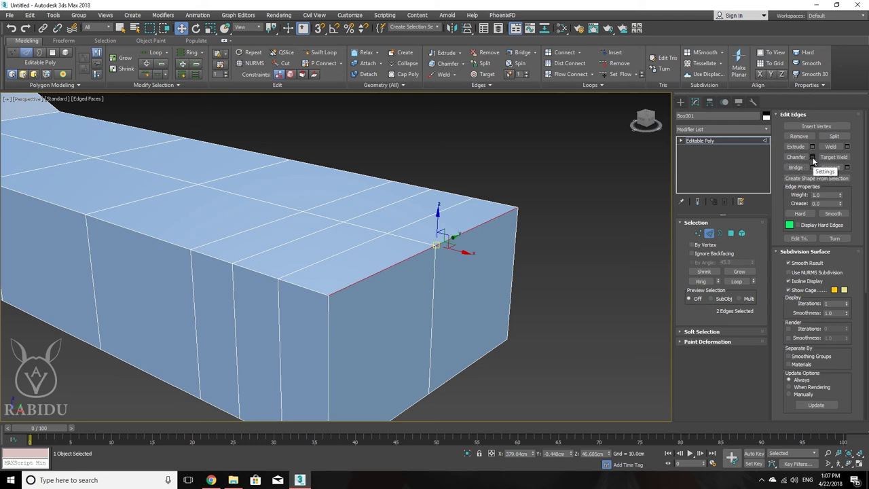
Open Chamfer settings and set the amount to about 7.158 cm with 5 segments
{"action": "left_click", "coordinate": [812, 157]}
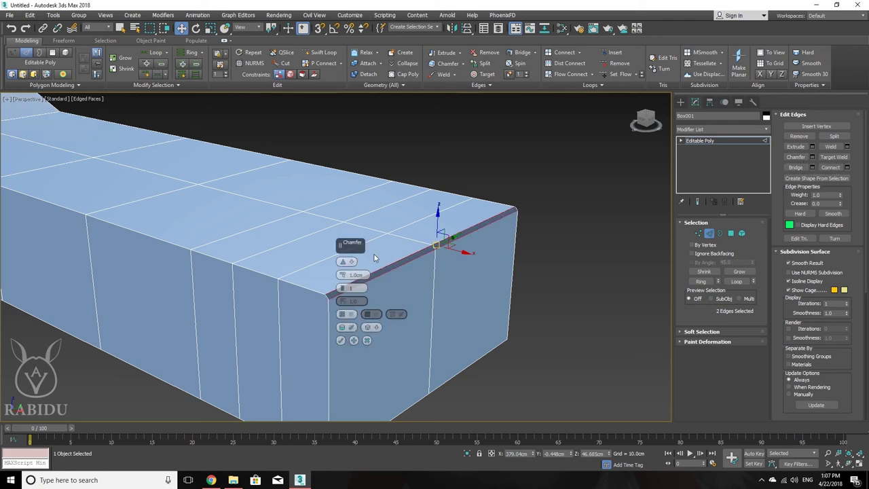
{"action": "middle_click_drag", "start_coordinate": [445, 256], "coordinate": [518, 244]}
{"action": "mouse_move", "coordinate": [361, 245]}
{"action": "left_mouse_down"}
{"action": "mouse_move", "coordinate": [444, 157]}
{"action": "mouse_move", "coordinate": [602, 268]}
{"action": "mouse_move", "coordinate": [619, 256]}
{"action": "mouse_move", "coordinate": [293, 250]}
{"action": "mouse_move", "coordinate": [269, 285]}
{"action": "mouse_move", "coordinate": [291, 259]}
{"action": "mouse_move", "coordinate": [316, 267]}
{"action": "left_mouse_up"}
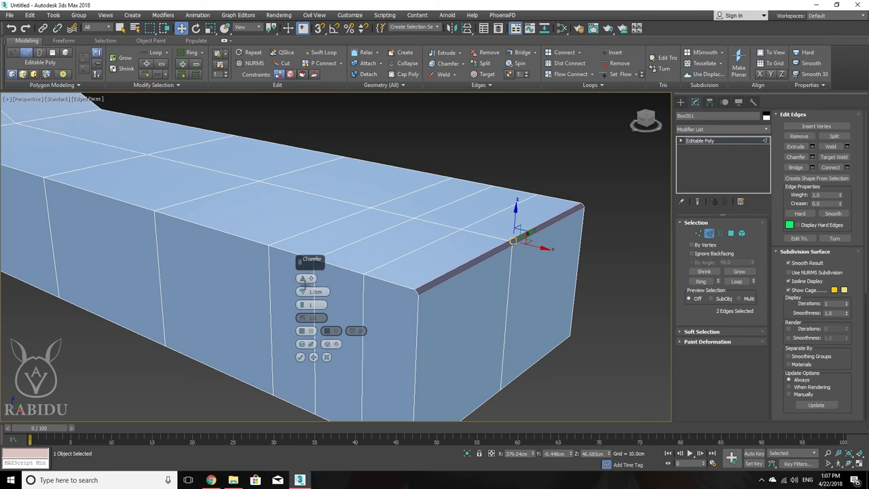
{"action": "left_click_drag", "start_coordinate": [301, 291], "coordinate": [304, 260]}
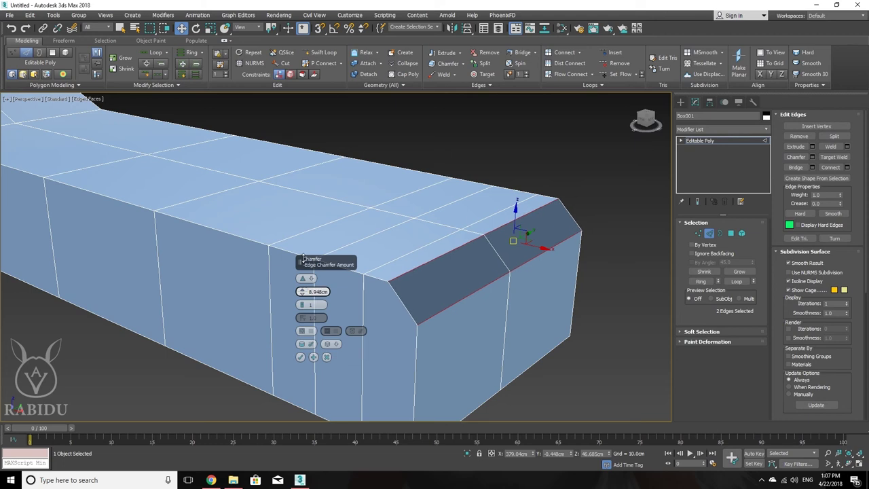
{"action": "left_click_drag", "start_coordinate": [300, 261], "coordinate": [301, 266]}
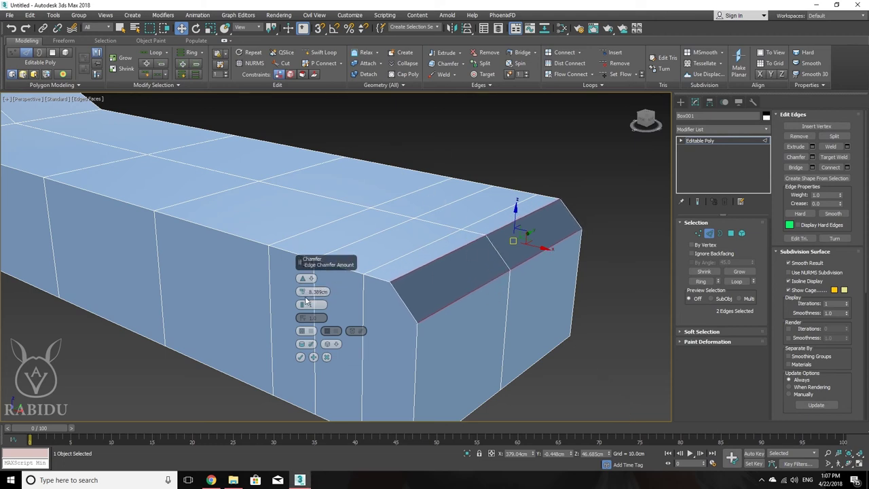
{"action": "left_click_drag", "start_coordinate": [304, 307], "coordinate": [304, 305]}
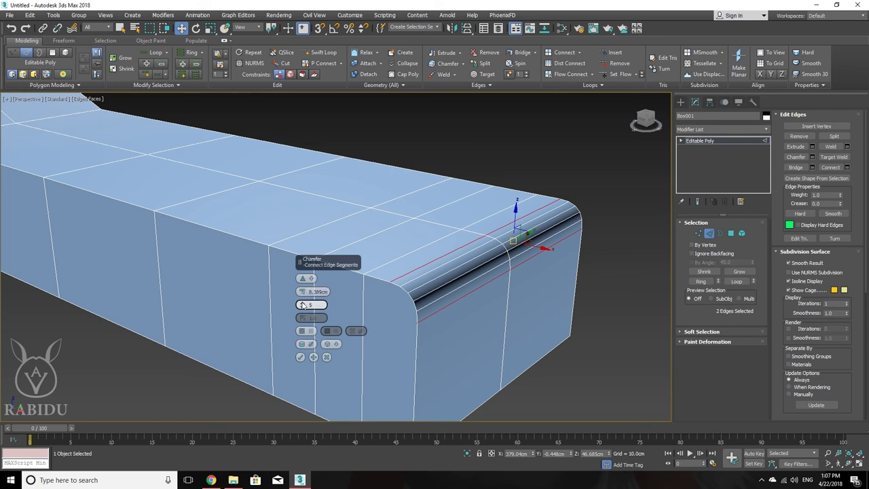
{"action": "left_click_drag", "start_coordinate": [302, 291], "coordinate": [305, 279]}
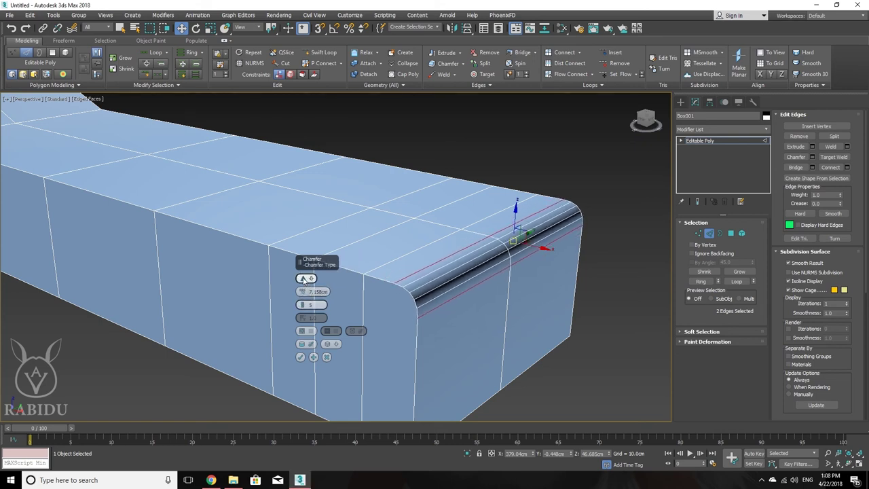
Switch the chamfer type, set Edge Tension to 0.5, and commit the rounded chamfer
{"action": "left_click", "coordinate": [305, 278]}
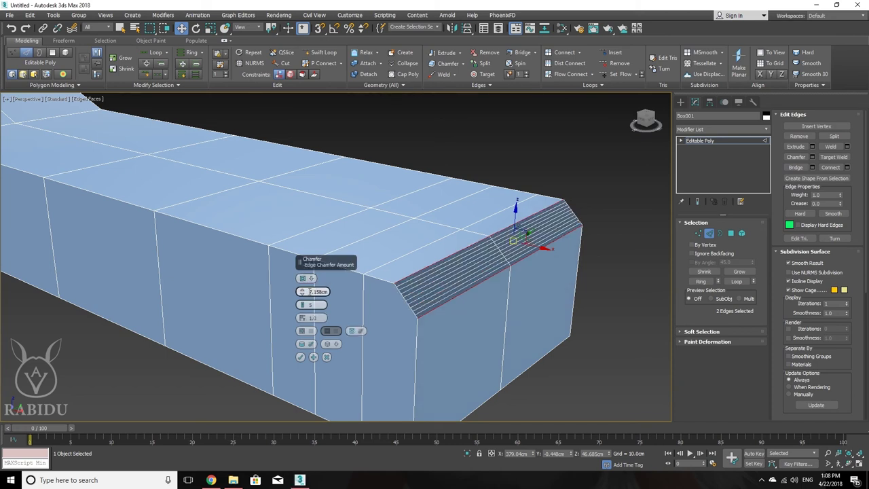
{"action": "left_click", "coordinate": [304, 278]}
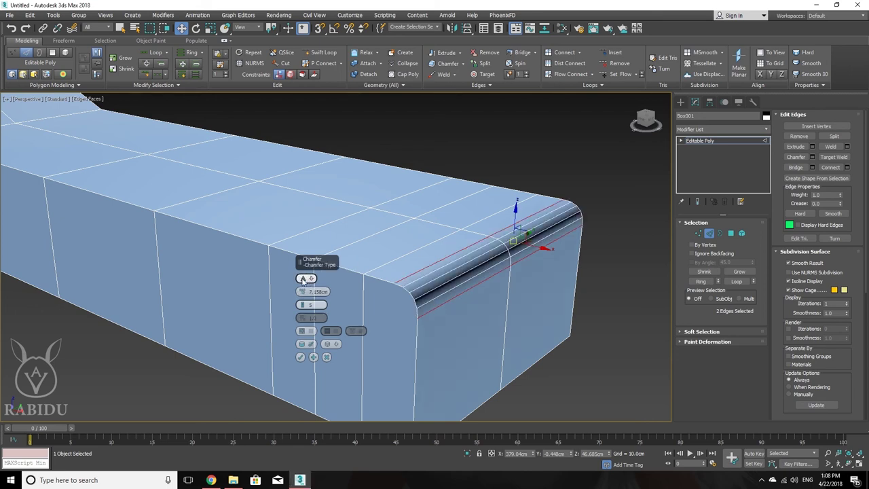
{"action": "left_click", "coordinate": [304, 279]}
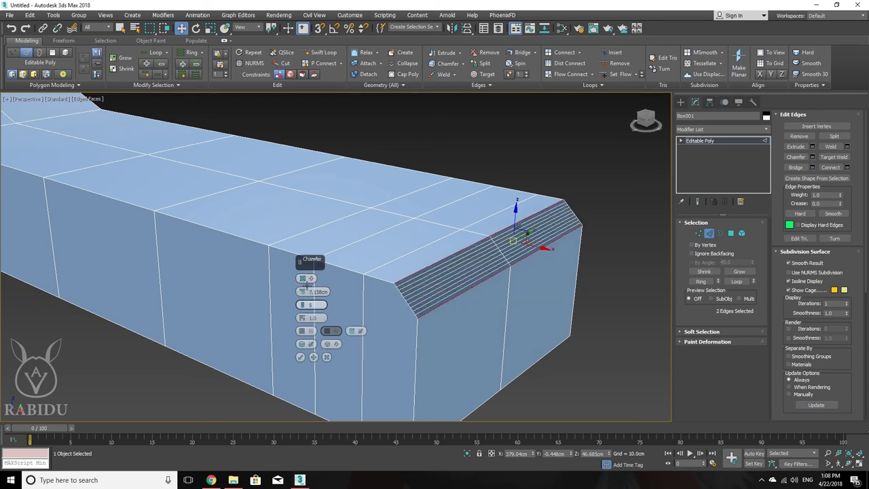
{"action": "double_click", "coordinate": [313, 318]}
{"action": "type", "text": ".5"}
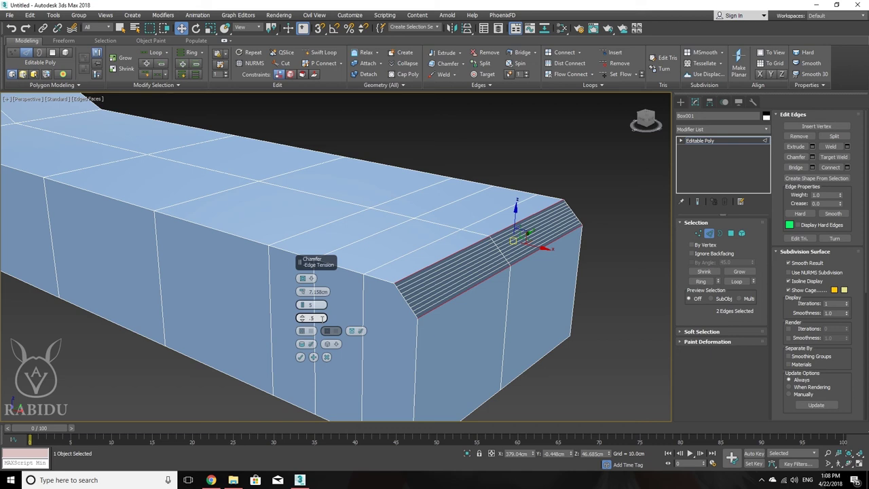
{"action": "key", "text": "Return"}
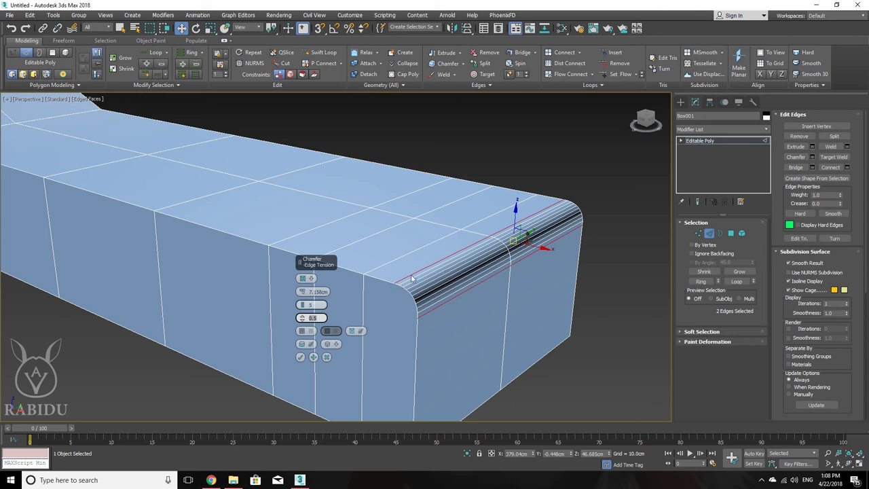
{"action": "left_click", "coordinate": [300, 358]}
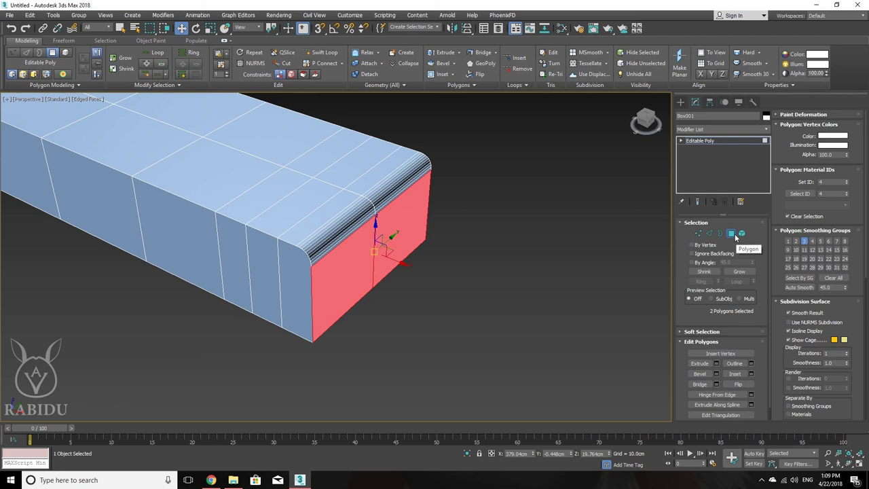
Start Hinge From Edge on the duct's end faces and drag the hinge angle
{"action": "left_click", "coordinate": [718, 398]}
{"action": "left_click", "coordinate": [717, 393]}
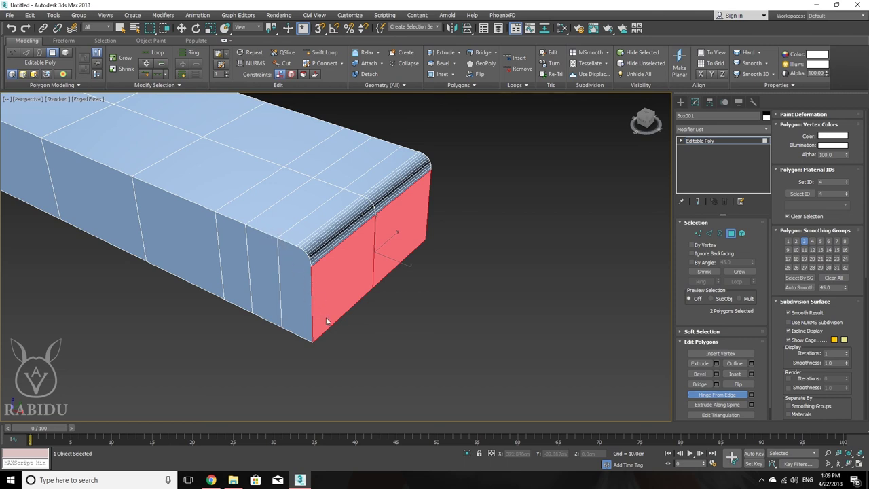
{"action": "left_click", "coordinate": [752, 396]}
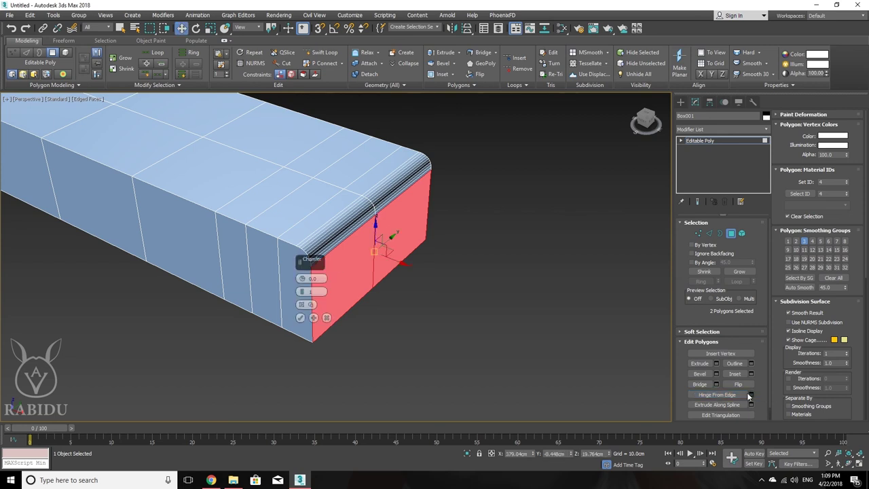
{"action": "left_click_drag", "start_coordinate": [303, 279], "coordinate": [316, 206]}
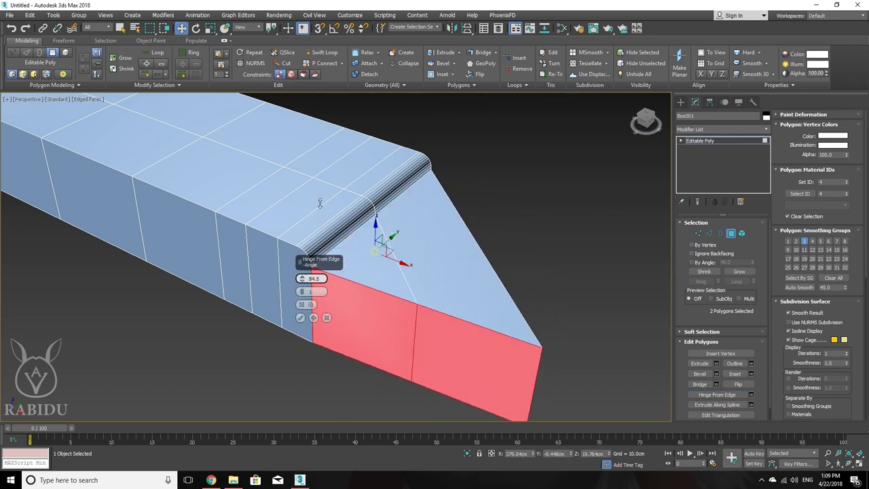
{"action": "mouse_move", "coordinate": [317, 207]}
{"action": "left_mouse_down"}
{"action": "mouse_move", "coordinate": [316, 252]}
{"action": "mouse_move", "coordinate": [343, 201]}
{"action": "left_mouse_up"}
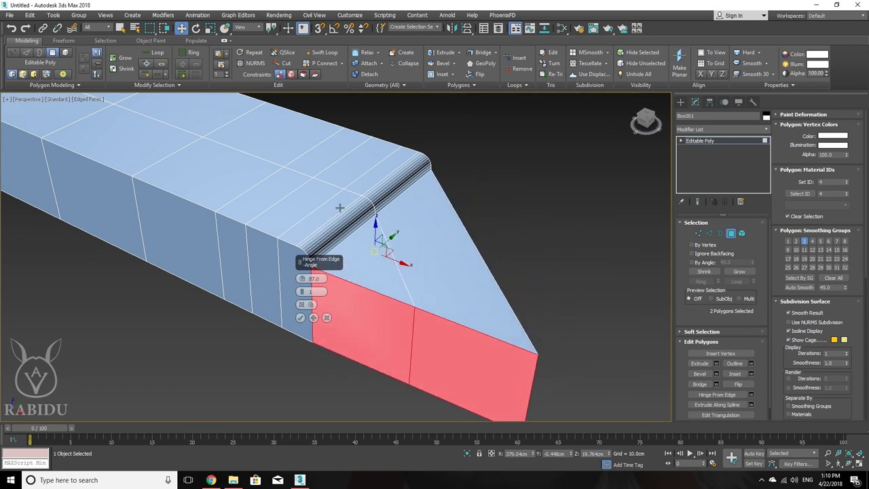
{"action": "left_click_drag", "start_coordinate": [343, 201], "coordinate": [342, 201]}
Set the hinge Angle to 90 and increase the segments to curve the bend
{"action": "type", "text": "360"}
{"action": "key", "text": "Return"}
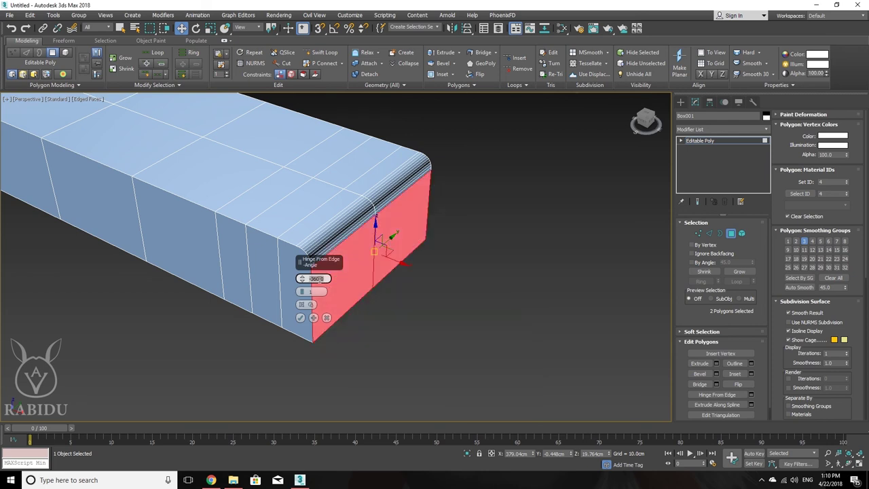
{"action": "type", "text": "10"}
{"action": "key", "text": "Return"}
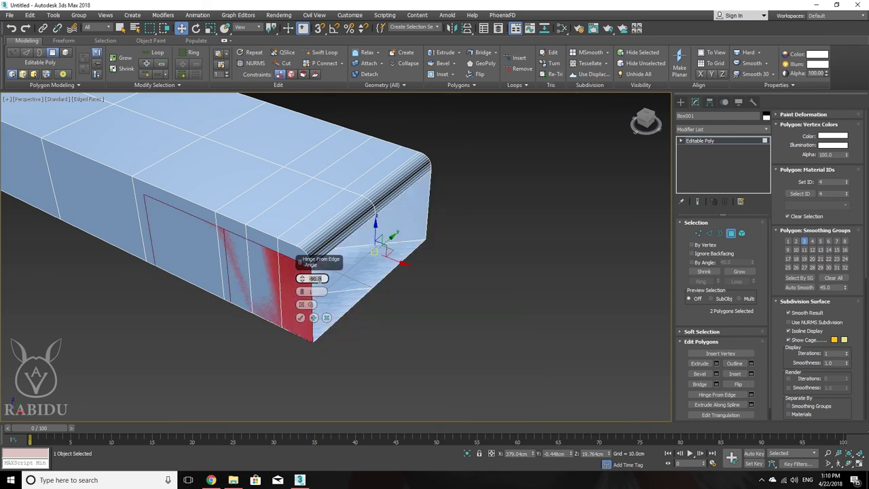
{"action": "type", "text": "90"}
{"action": "key", "text": "Return"}
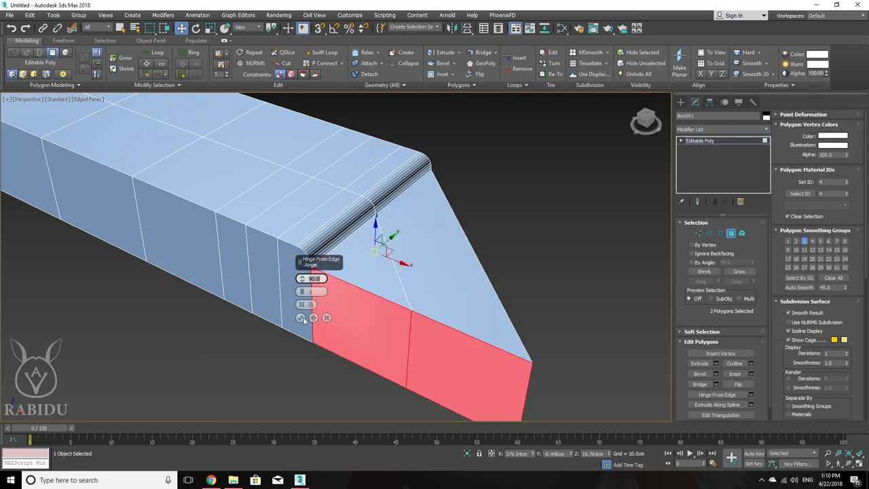
{"action": "left_click_drag", "start_coordinate": [303, 293], "coordinate": [296, 256]}
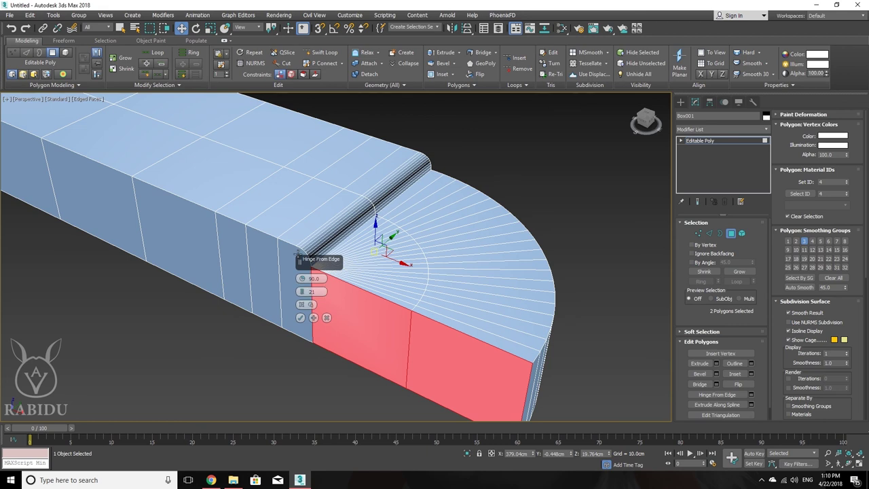
Fine-tune the segment count, commit the curved 90° bend, and orbit to inspect it
{"action": "left_click_drag", "start_coordinate": [303, 293], "coordinate": [302, 296]}
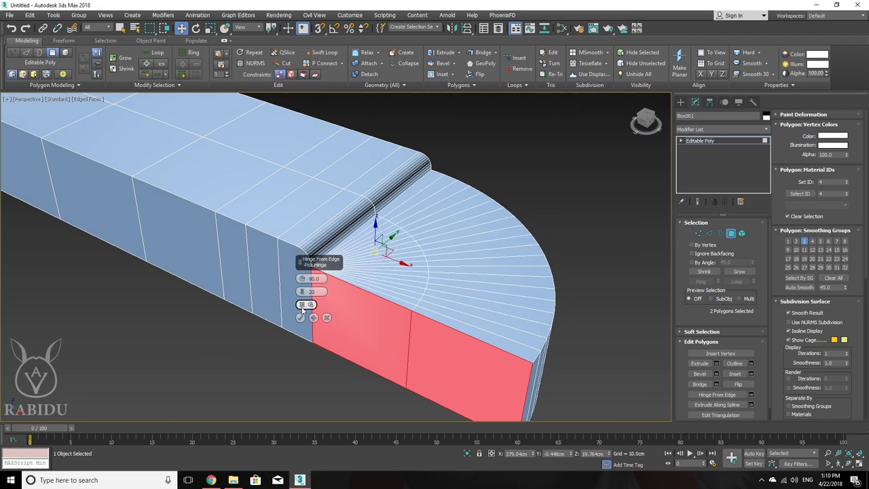
{"action": "left_click", "coordinate": [300, 318]}
{"action": "scroll", "coordinate": [436, 343], "scroll_direction": "down", "scroll_amount": 5}
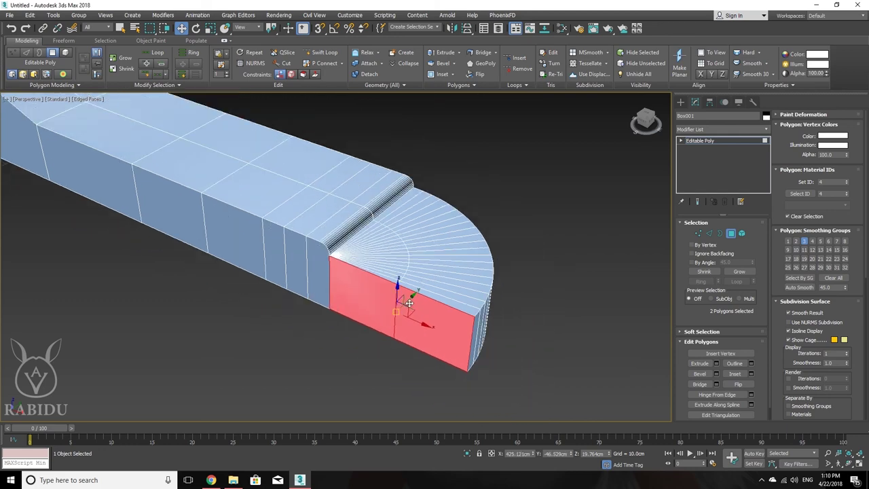
{"action": "scroll", "coordinate": [407, 332], "scroll_direction": "down", "scroll_amount": 3}
{"action": "mouse_move", "coordinate": [407, 333]}
{"action": "middle_mouse_down", "text": "alt"}
{"action": "mouse_move", "coordinate": [324, 287]}
{"action": "mouse_move", "coordinate": [345, 271]}
{"action": "mouse_move", "coordinate": [361, 312]}
{"action": "mouse_move", "coordinate": [402, 361]}
{"action": "mouse_move", "coordinate": [388, 366]}
{"action": "middle_mouse_up", "text": "alt"}
{"action": "mouse_move", "coordinate": [374, 326]}
{"action": "middle_mouse_down", "text": "alt"}
{"action": "mouse_move", "coordinate": [360, 314]}
{"action": "mouse_move", "coordinate": [314, 308]}
{"action": "middle_mouse_up", "text": "alt"}
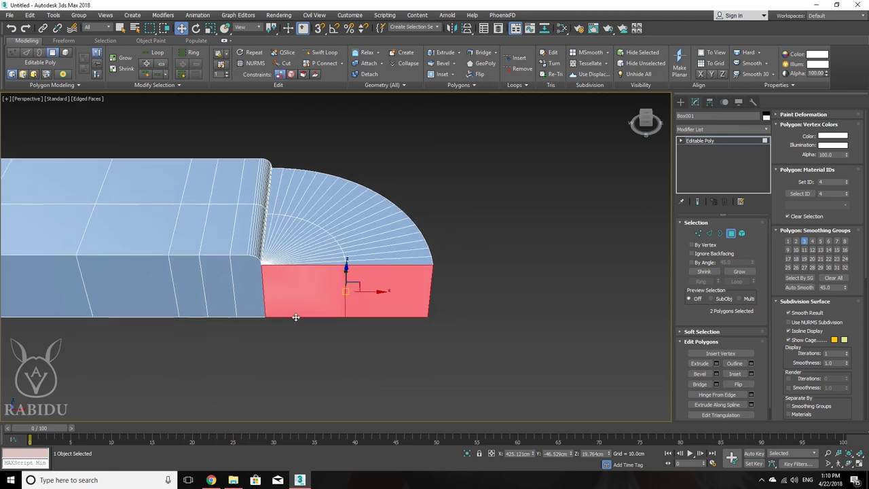
Preview hinging the end faces around Edge 345, then Edge 92, and cancel
{"action": "left_click", "coordinate": [750, 395]}
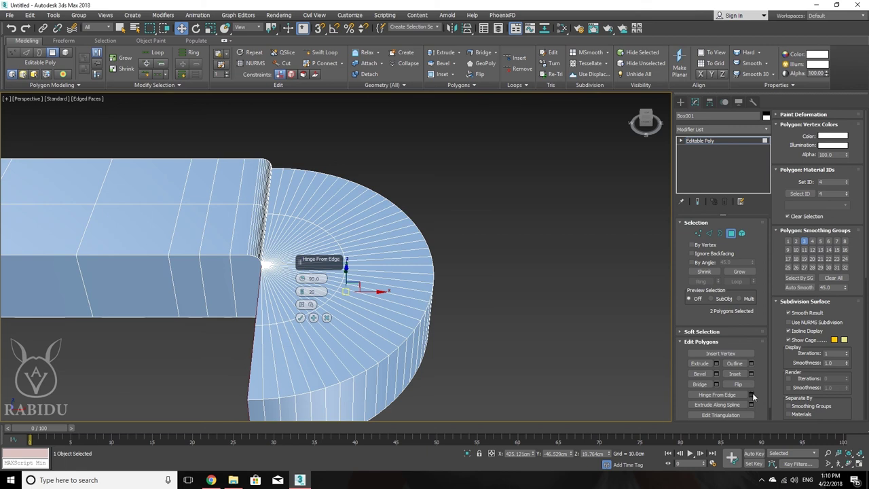
{"action": "left_click", "coordinate": [303, 304]}
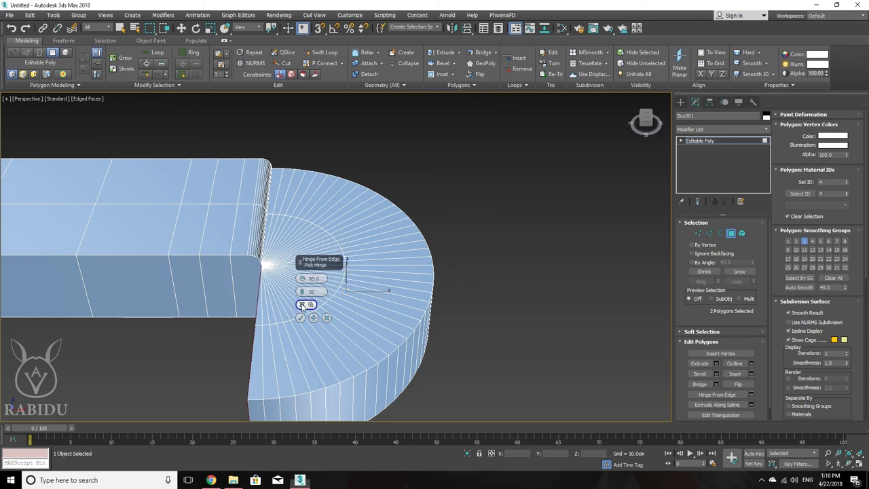
{"action": "left_click", "coordinate": [304, 306]}
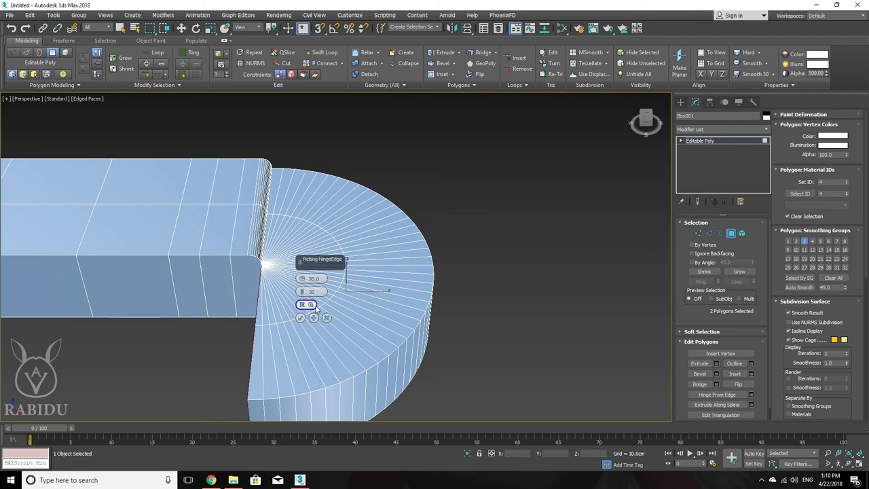
{"action": "left_click", "coordinate": [431, 279]}
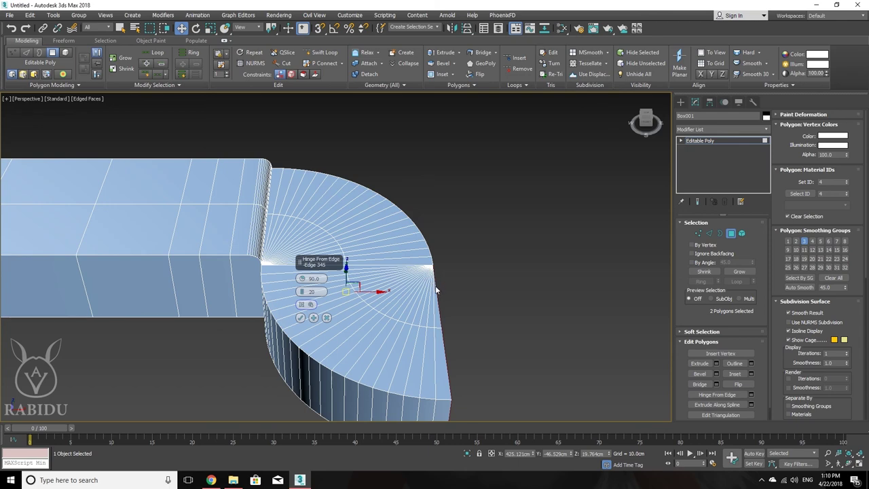
{"action": "middle_click_drag", "start_coordinate": [436, 289], "coordinate": [408, 289], "text": "alt"}
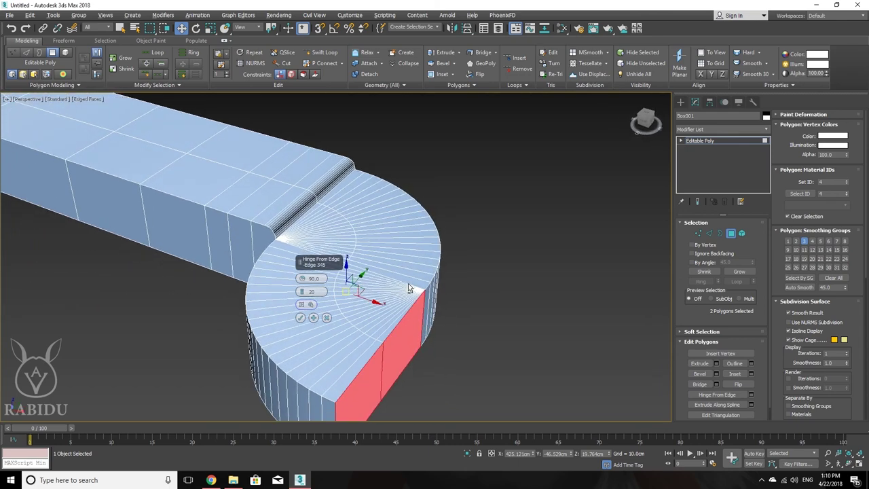
{"action": "left_click", "coordinate": [324, 304]}
{"action": "middle_click_drag", "start_coordinate": [468, 310], "coordinate": [490, 306], "text": "alt"}
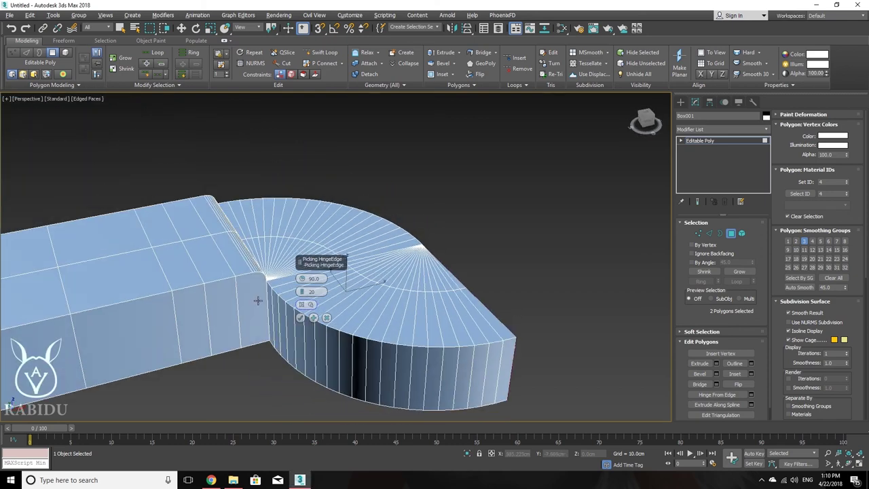
{"action": "left_click", "coordinate": [269, 307]}
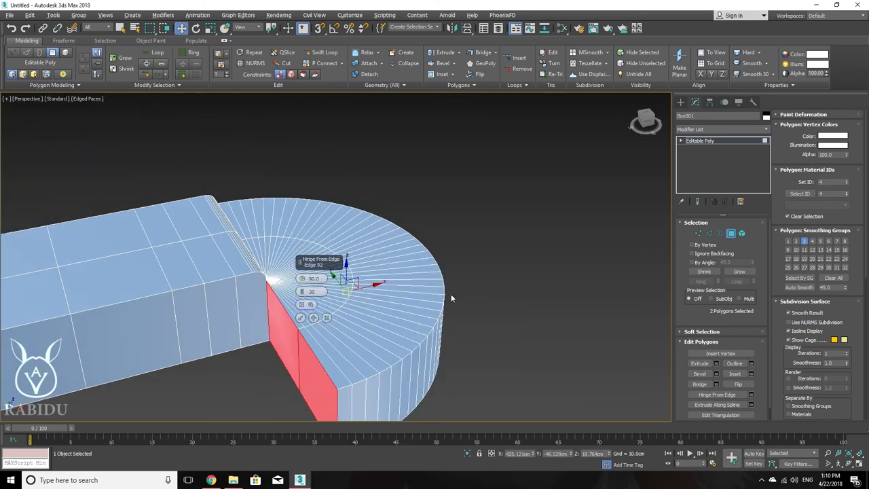
{"action": "middle_click_drag", "start_coordinate": [451, 298], "coordinate": [392, 264], "text": "alt"}
{"action": "left_click", "coordinate": [392, 263]}
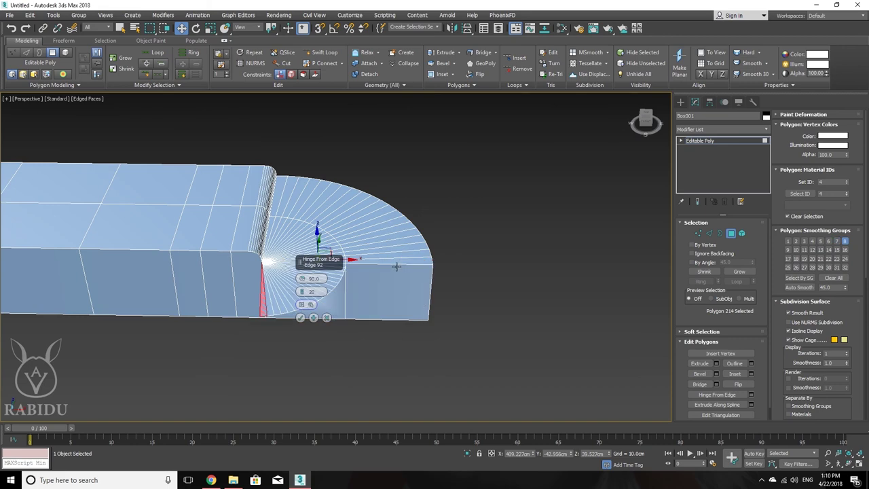
{"action": "left_click", "coordinate": [327, 317]}
Preview the hinge around Edge 340, cancel it, and reselect the duct's end faces
{"action": "mouse_move", "coordinate": [328, 319]}
{"action": "middle_mouse_down", "text": "alt"}
{"action": "mouse_move", "coordinate": [380, 298]}
{"action": "mouse_move", "coordinate": [311, 307]}
{"action": "middle_mouse_up", "text": "alt"}
{"action": "left_click", "coordinate": [751, 394]}
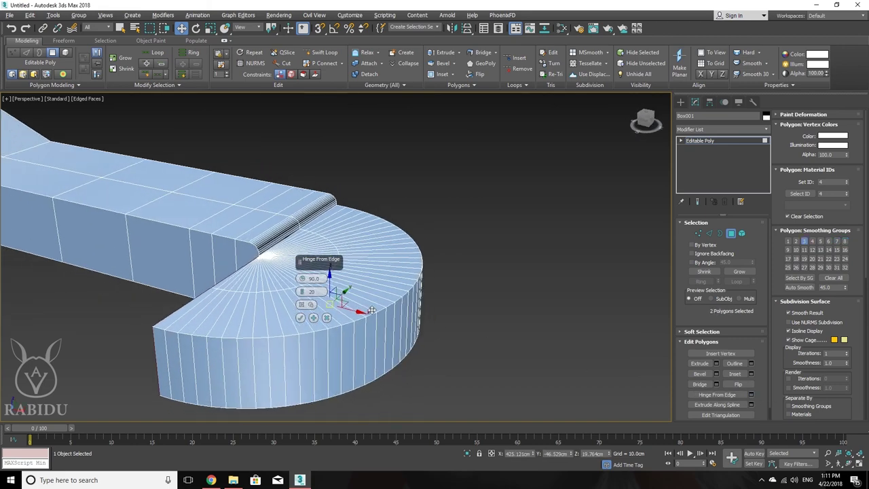
{"action": "left_click", "coordinate": [312, 307]}
{"action": "left_click", "coordinate": [413, 307]}
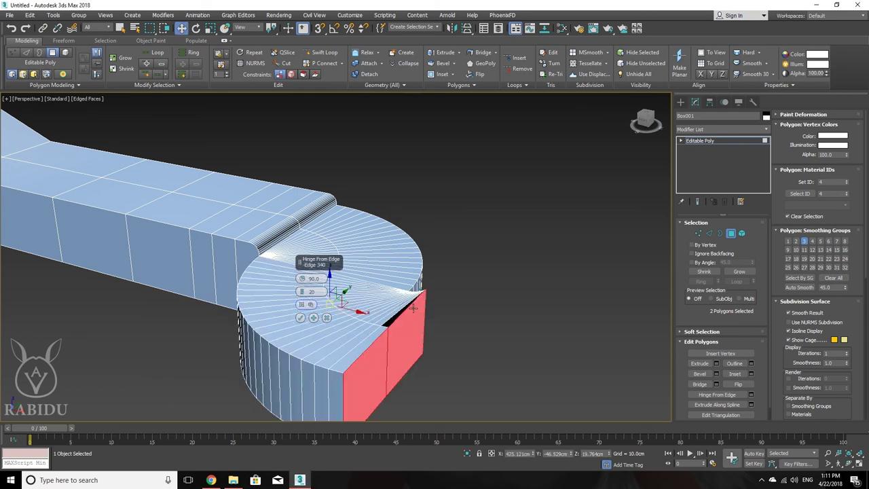
{"action": "left_click", "coordinate": [401, 314]}
{"action": "left_click", "coordinate": [406, 312]}
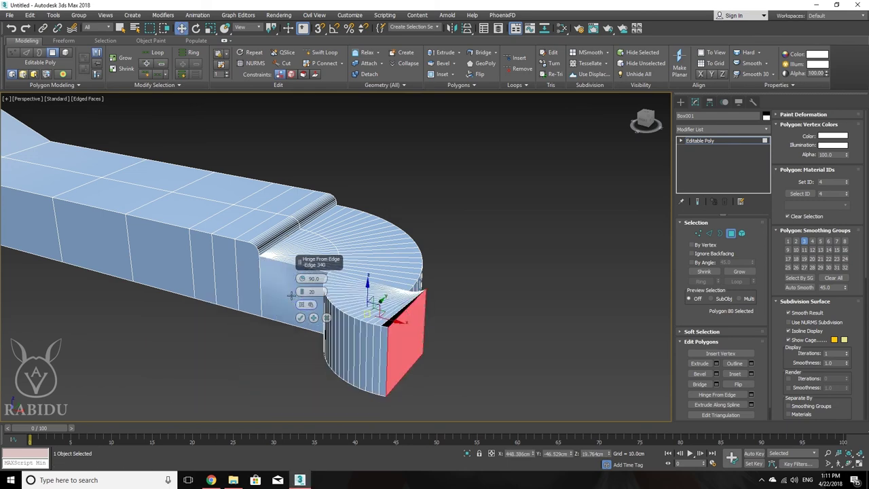
{"action": "left_click", "coordinate": [327, 317]}
Swing the end faces interactively around an edge, then reopen Hinge settings to pick an edge
{"action": "left_click", "coordinate": [717, 395]}
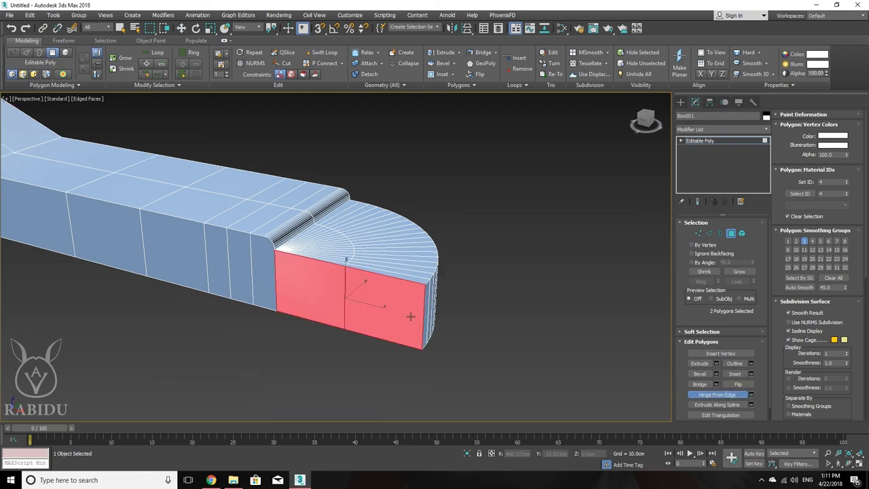
{"action": "mouse_move", "coordinate": [359, 297]}
{"action": "left_mouse_down"}
{"action": "mouse_move", "coordinate": [375, 370]}
{"action": "mouse_move", "coordinate": [362, 361]}
{"action": "left_mouse_up"}
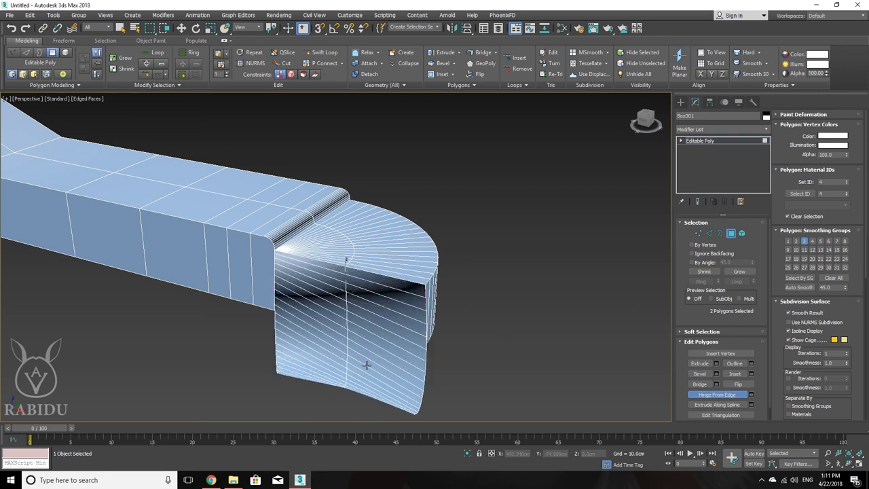
{"action": "middle_click_drag", "start_coordinate": [362, 361], "coordinate": [408, 332], "text": "alt"}
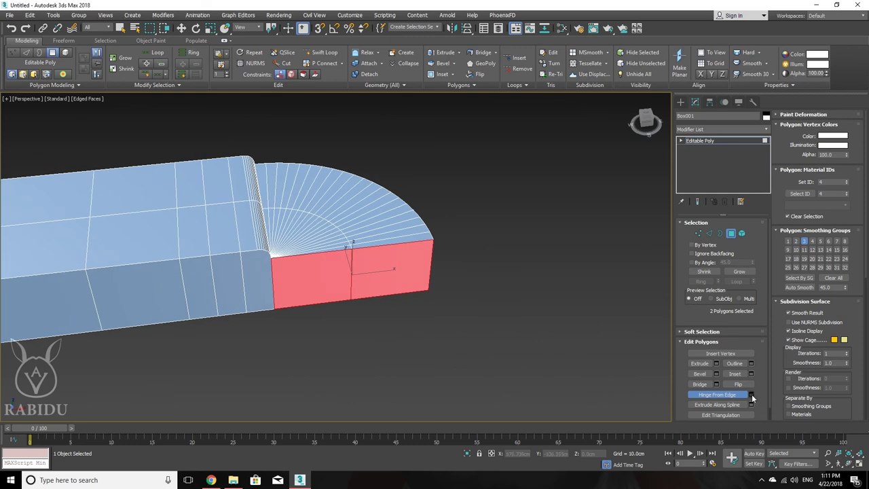
{"action": "left_click", "coordinate": [750, 394]}
{"action": "left_click", "coordinate": [301, 303]}
{"action": "mouse_move", "coordinate": [301, 303]}
{"action": "middle_mouse_down", "text": "alt"}
{"action": "mouse_move", "coordinate": [398, 316]}
{"action": "mouse_move", "coordinate": [403, 290]}
{"action": "middle_mouse_up", "text": "alt"}
Pick Edge 345 as the hinge and commit a 90° hinge bend
{"action": "left_click", "coordinate": [403, 292]}
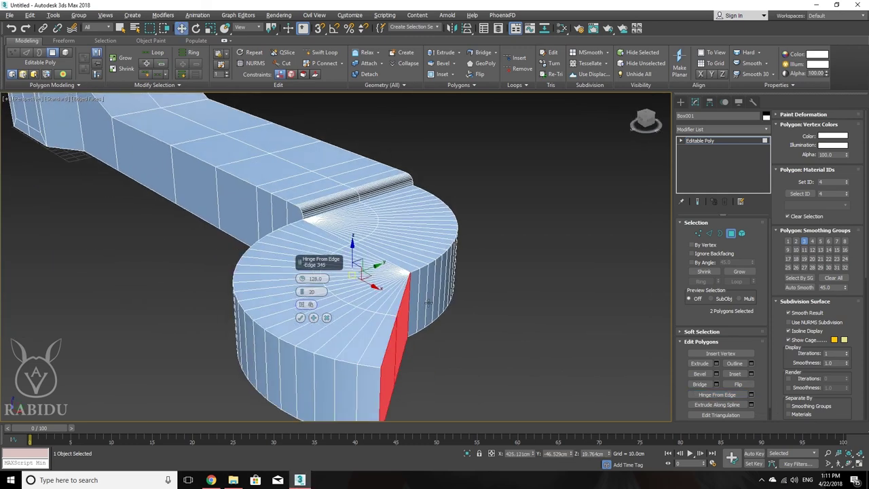
{"action": "scroll", "coordinate": [402, 292], "scroll_direction": "up", "scroll_amount": 3}
{"action": "left_click", "coordinate": [312, 278]}
{"action": "type", "text": "90"}
{"action": "key", "text": "Return"}
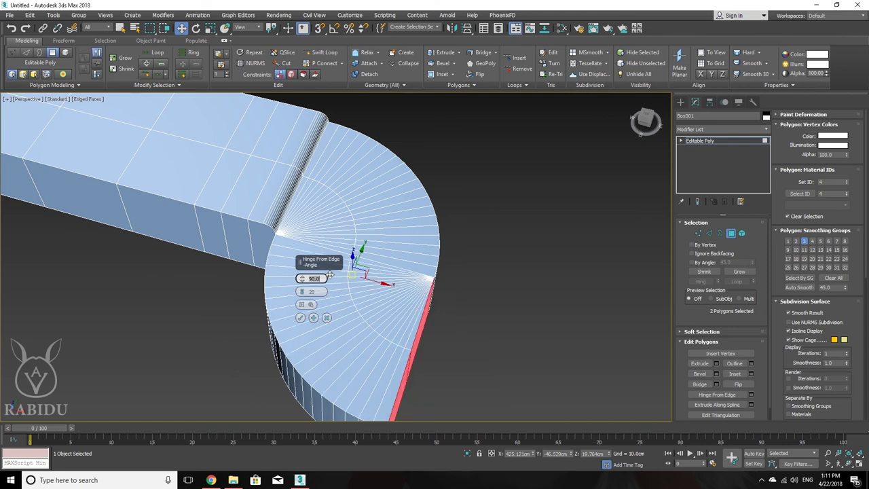
{"action": "left_click", "coordinate": [300, 317]}
Orbit around the new elbow bend to inspect it from several sides
{"action": "scroll", "coordinate": [442, 258], "scroll_direction": "down", "scroll_amount": 5}
{"action": "middle_click_drag", "start_coordinate": [442, 258], "coordinate": [421, 326], "text": "alt"}
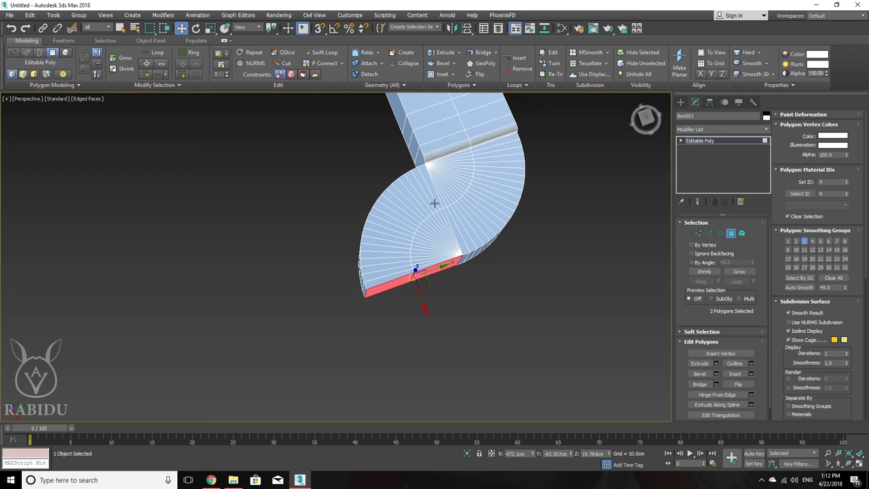
{"action": "mouse_move", "coordinate": [436, 248]}
{"action": "middle_mouse_down", "text": "alt"}
{"action": "mouse_move", "coordinate": [468, 227]}
{"action": "mouse_move", "coordinate": [490, 256]}
{"action": "mouse_move", "coordinate": [483, 280]}
{"action": "middle_mouse_up", "text": "alt"}
{"action": "scroll", "coordinate": [488, 261], "scroll_direction": "down", "scroll_amount": 3}
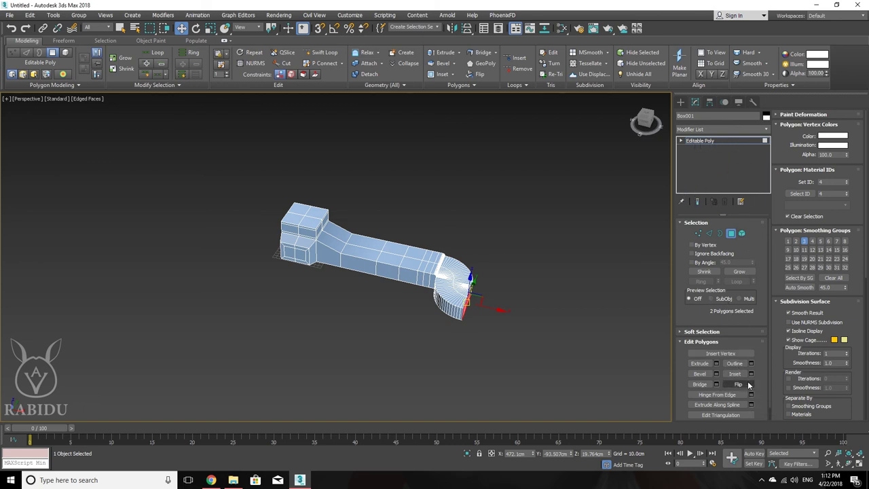
{"action": "scroll", "coordinate": [433, 282], "scroll_direction": "up", "scroll_amount": 1}
{"action": "scroll", "coordinate": [433, 282], "scroll_direction": "up", "scroll_amount": 2}
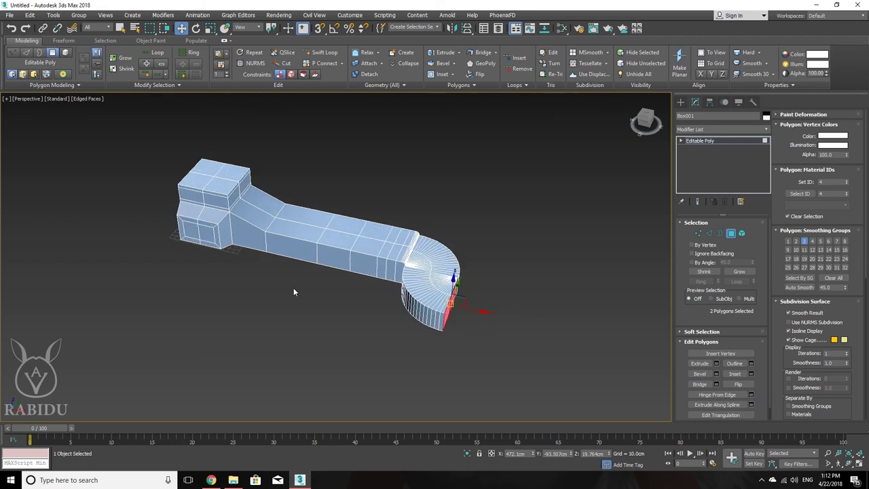
{"action": "mouse_move", "coordinate": [290, 287]}
{"action": "middle_mouse_down", "text": "alt"}
{"action": "mouse_move", "coordinate": [361, 291]}
{"action": "mouse_move", "coordinate": [393, 270]}
{"action": "mouse_move", "coordinate": [398, 310]}
{"action": "mouse_move", "coordinate": [438, 243]}
{"action": "middle_mouse_up", "text": "alt"}
Select the stepped box's two front faces and extrude them outward into a collar
{"action": "scroll", "coordinate": [410, 278], "scroll_direction": "up", "scroll_amount": 2}
{"action": "left_click", "coordinate": [353, 310]}
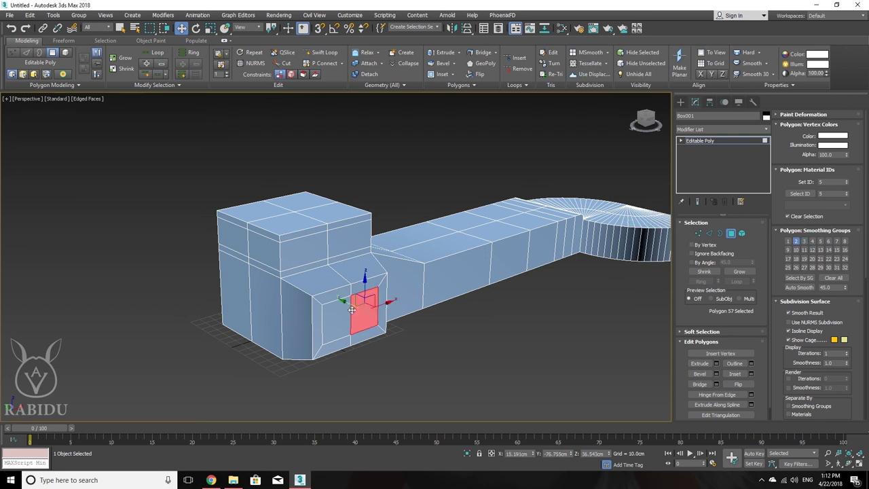
{"action": "left_click", "coordinate": [340, 313], "text": "ctrl"}
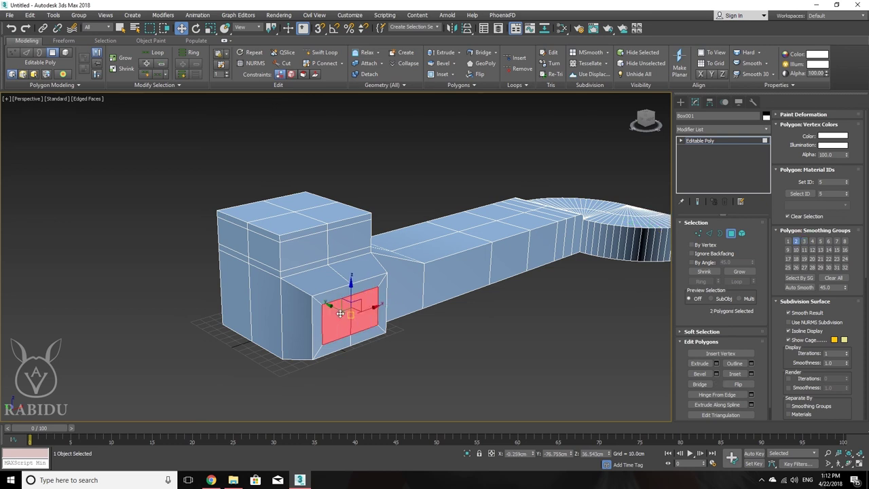
{"action": "left_click", "coordinate": [697, 365]}
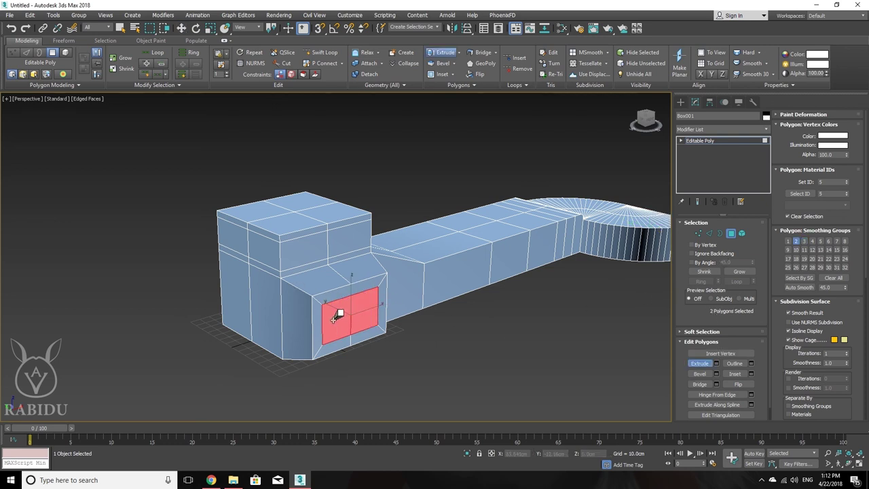
{"action": "left_click_drag", "start_coordinate": [338, 315], "coordinate": [324, 192]}
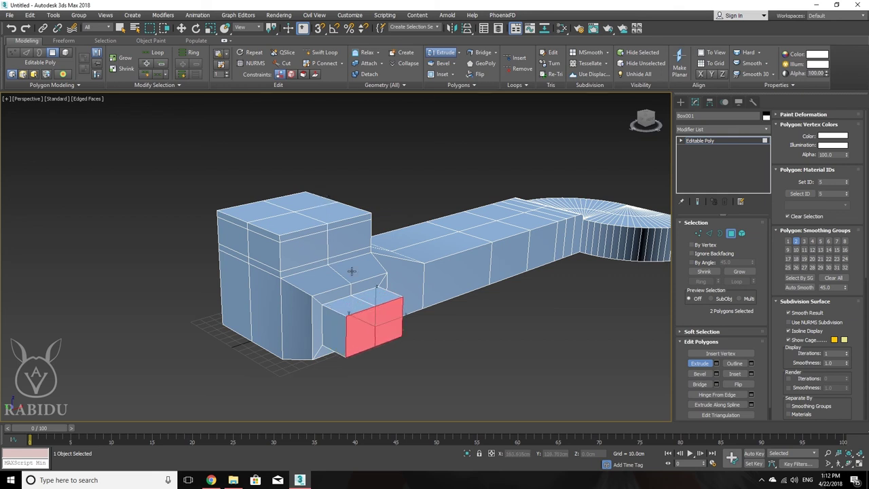
Inset the extruded front faces, then bevel them inward into a recessed opening
{"action": "left_click", "coordinate": [735, 374]}
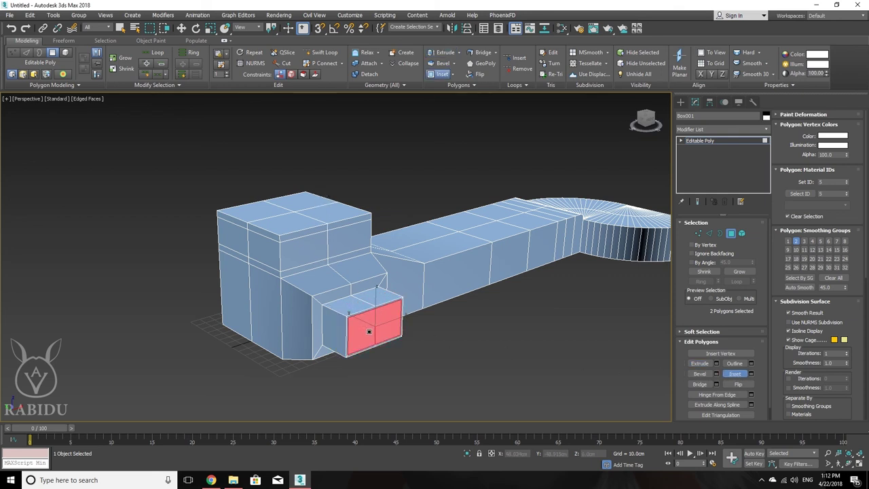
{"action": "left_click_drag", "start_coordinate": [366, 324], "coordinate": [376, 351]}
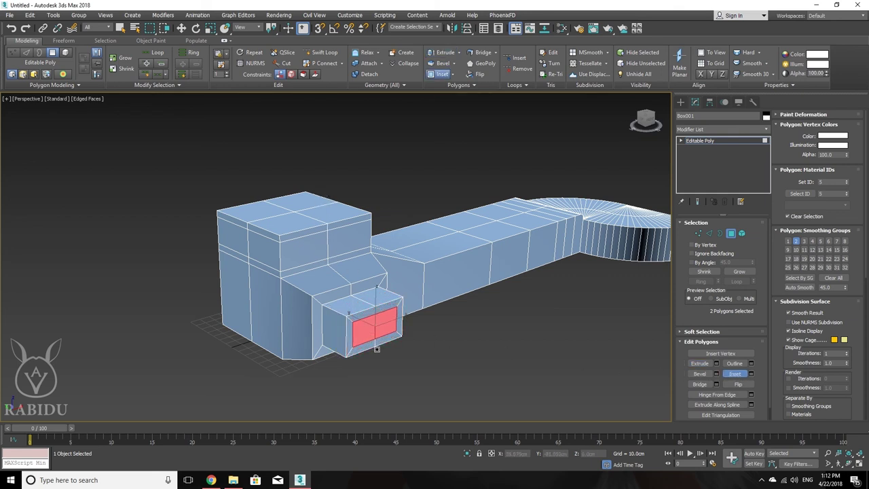
{"action": "left_click", "coordinate": [699, 363]}
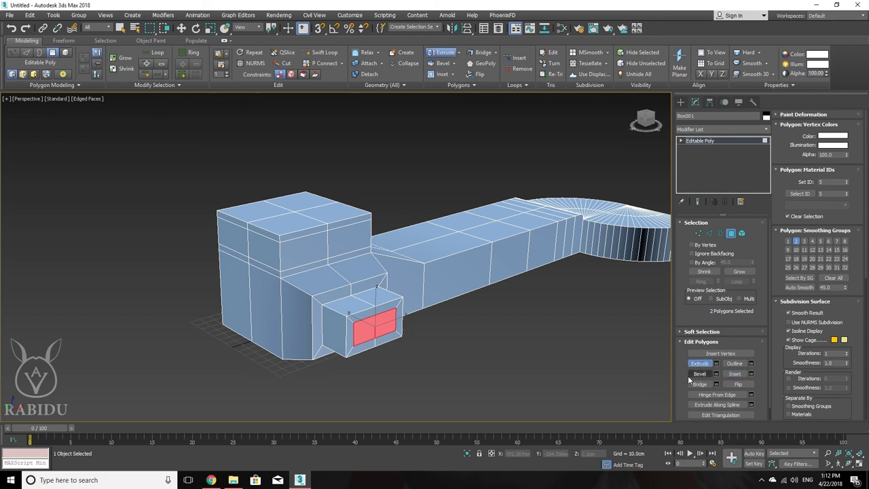
{"action": "left_click", "coordinate": [699, 374]}
{"action": "middle_click_drag", "start_coordinate": [365, 330], "coordinate": [389, 298]}
{"action": "scroll", "coordinate": [389, 298], "scroll_direction": "up", "scroll_amount": 4}
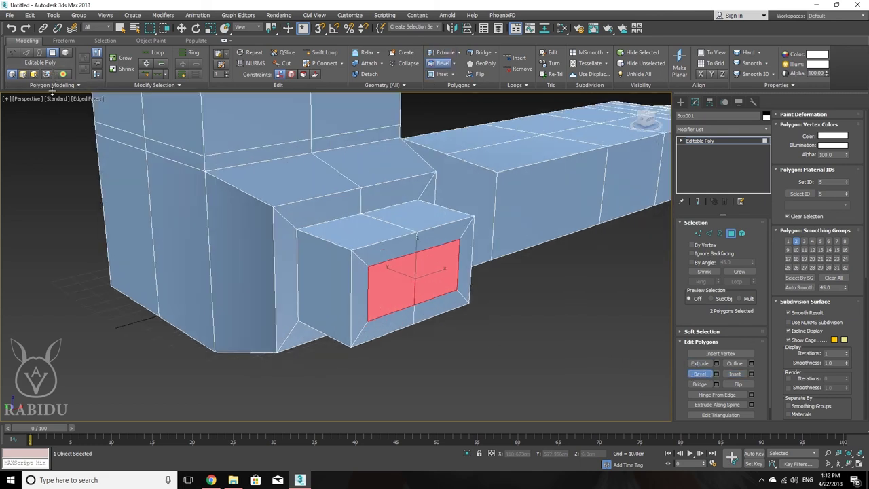
{"action": "left_click_drag", "start_coordinate": [429, 273], "coordinate": [427, 320]}
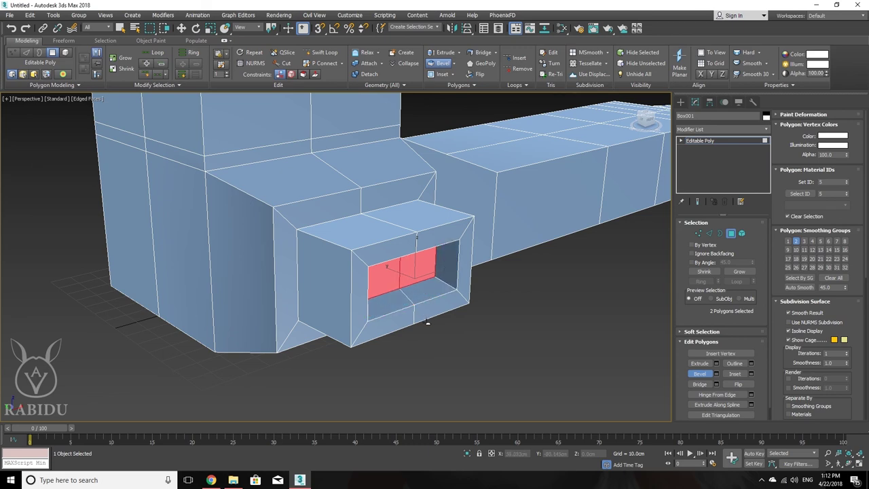
{"action": "left_click", "coordinate": [434, 299]}
{"action": "scroll", "coordinate": [445, 289], "scroll_direction": "down", "scroll_amount": 5}
{"action": "middle_click_drag", "start_coordinate": [445, 289], "coordinate": [424, 279], "text": "alt"}
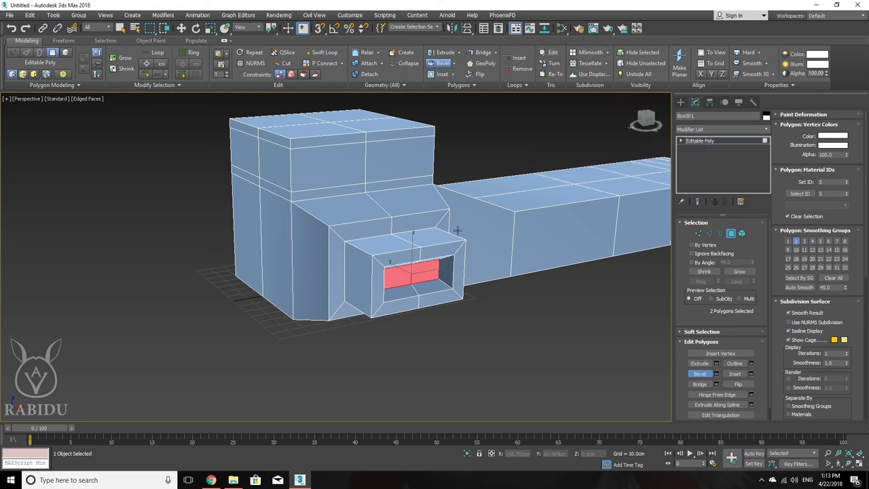
{"action": "middle_click_drag", "start_coordinate": [495, 242], "coordinate": [445, 239], "text": "alt"}
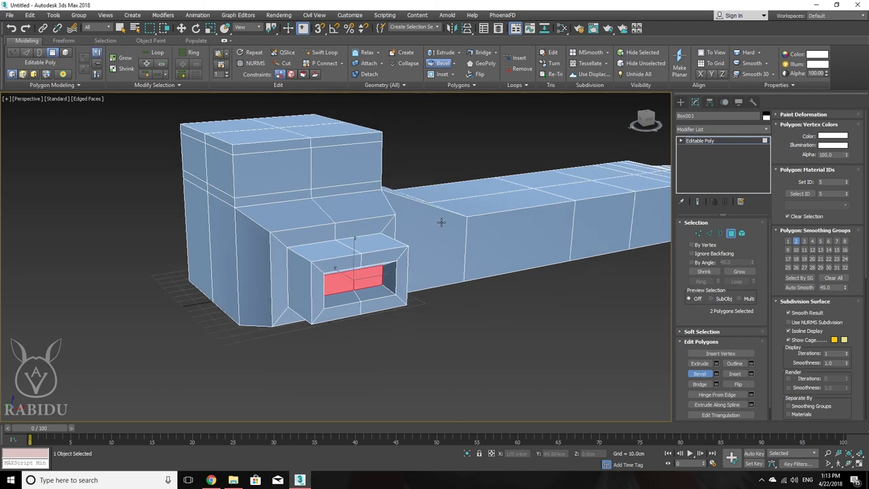